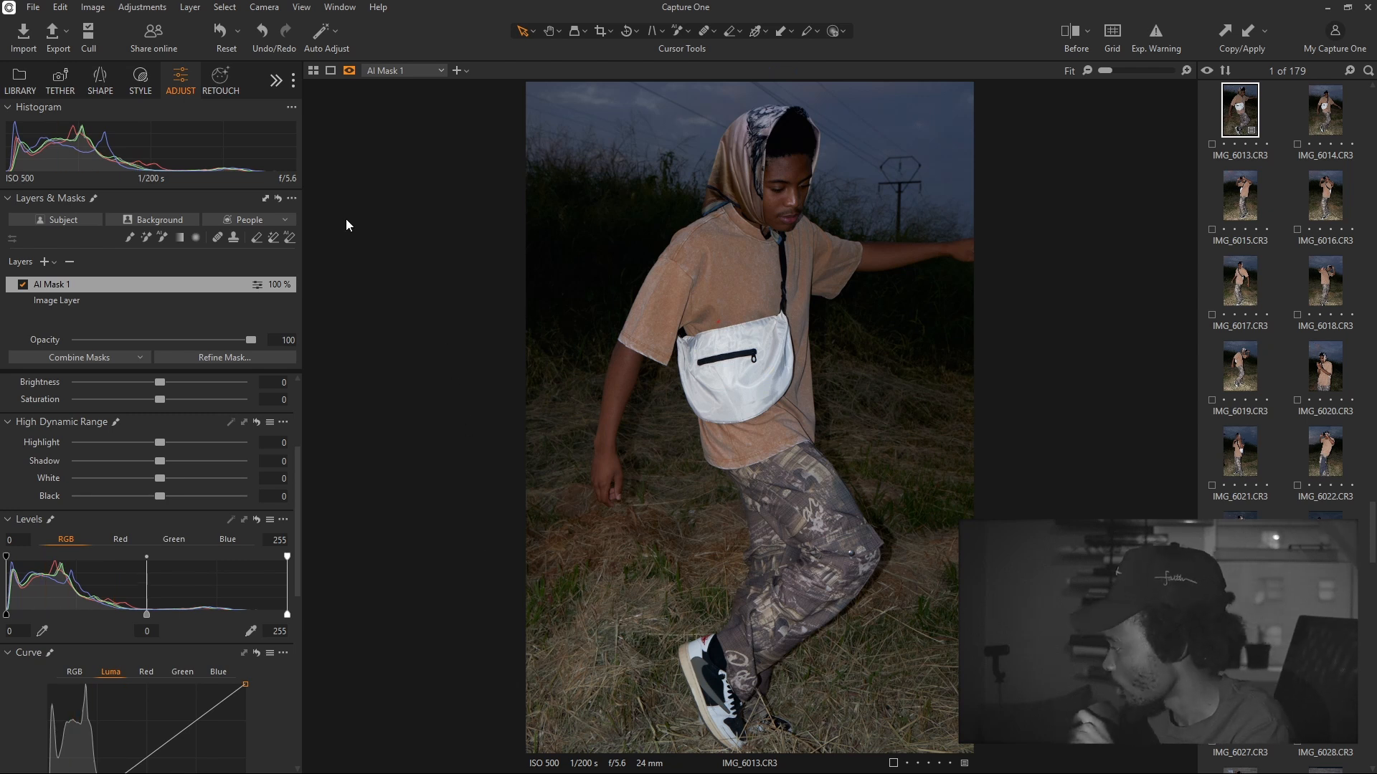
Try Auto Adjust on IMG_6013.CR3, then reset all adjustments, removing AI Mask 1
{"action": "left_click", "coordinate": [317, 44]}
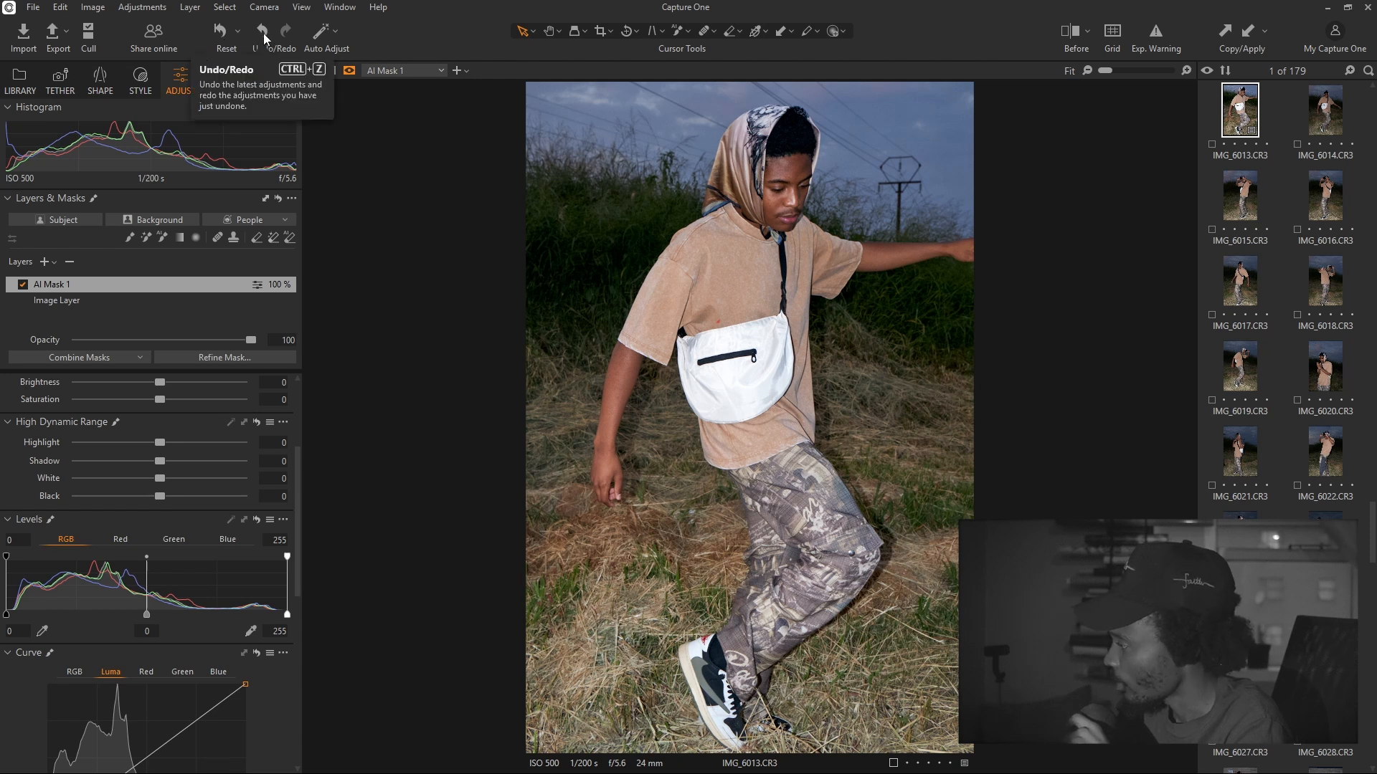
{"action": "left_click", "coordinate": [223, 35]}
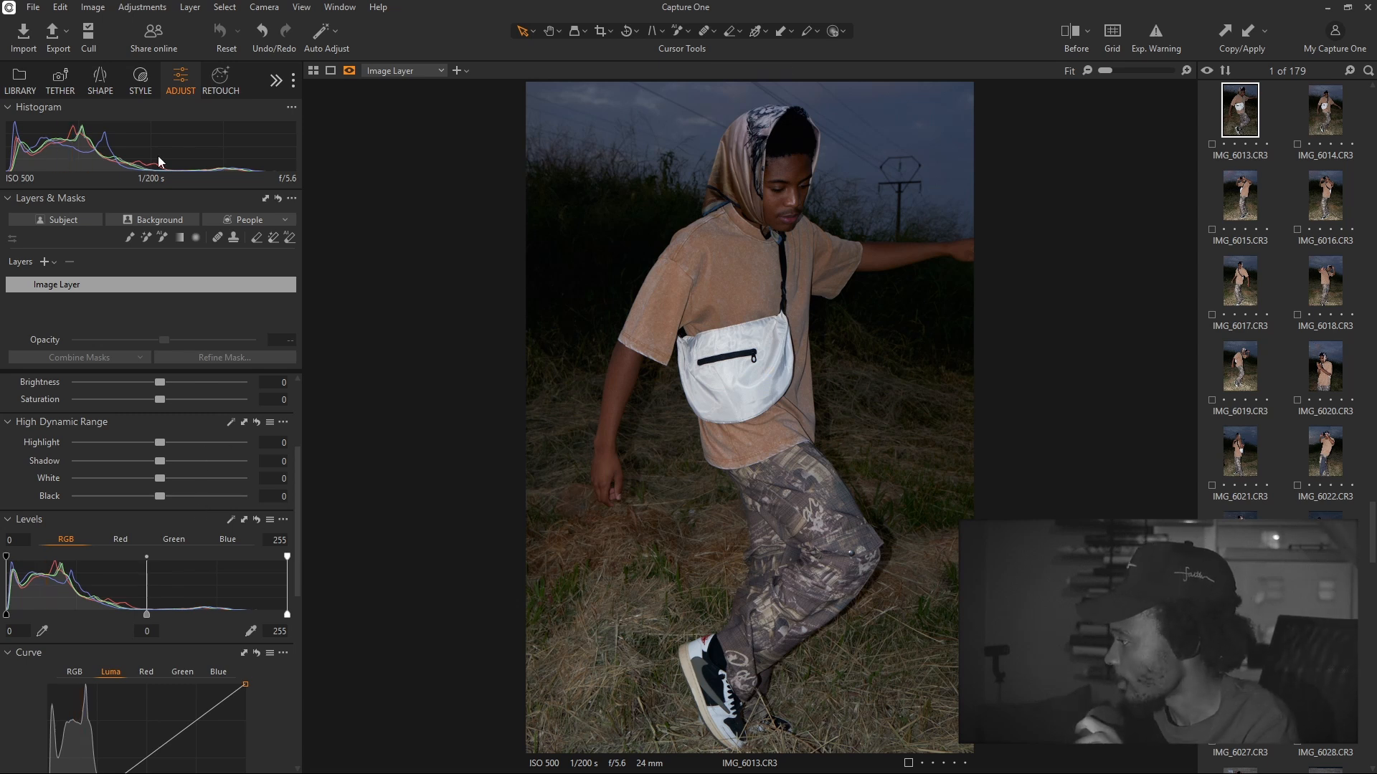
{"action": "left_click", "coordinate": [27, 76]}
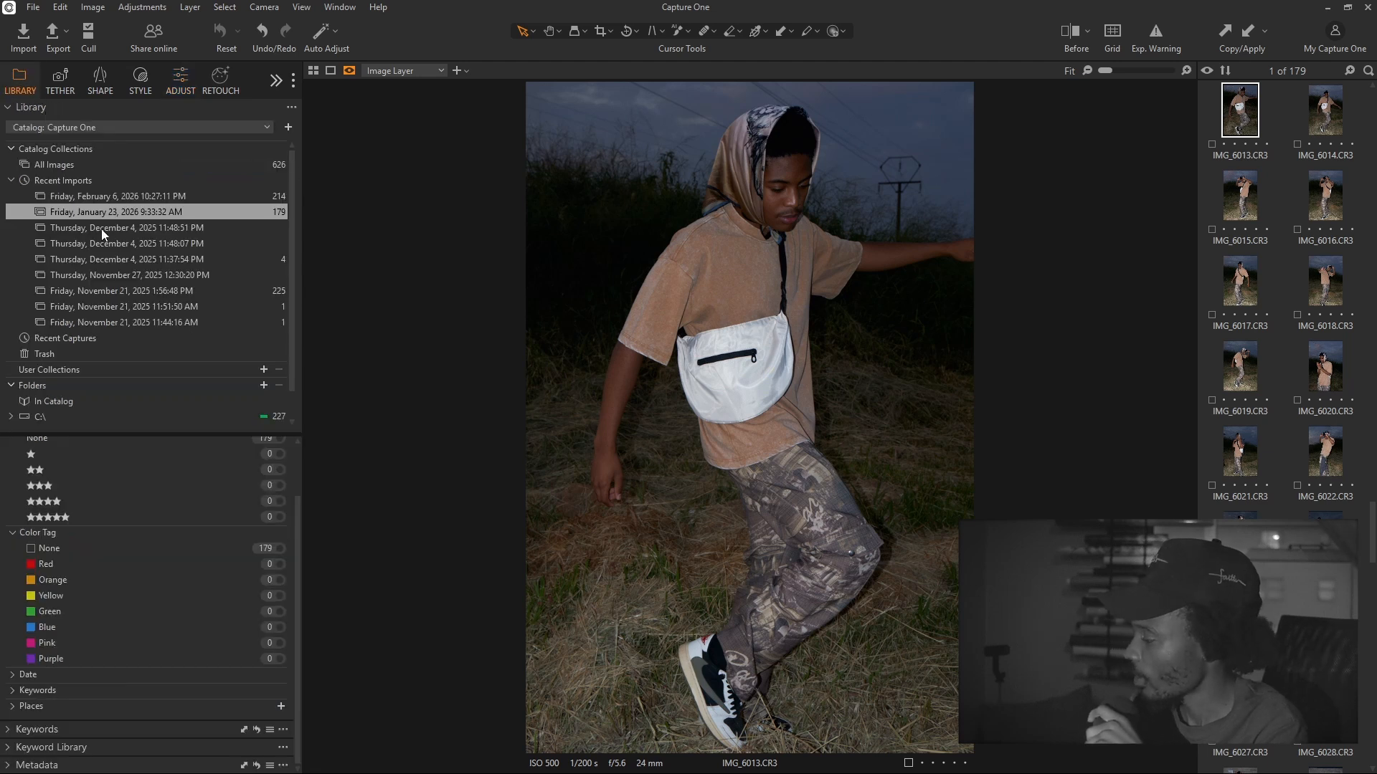
{"action": "left_click", "coordinate": [109, 197]}
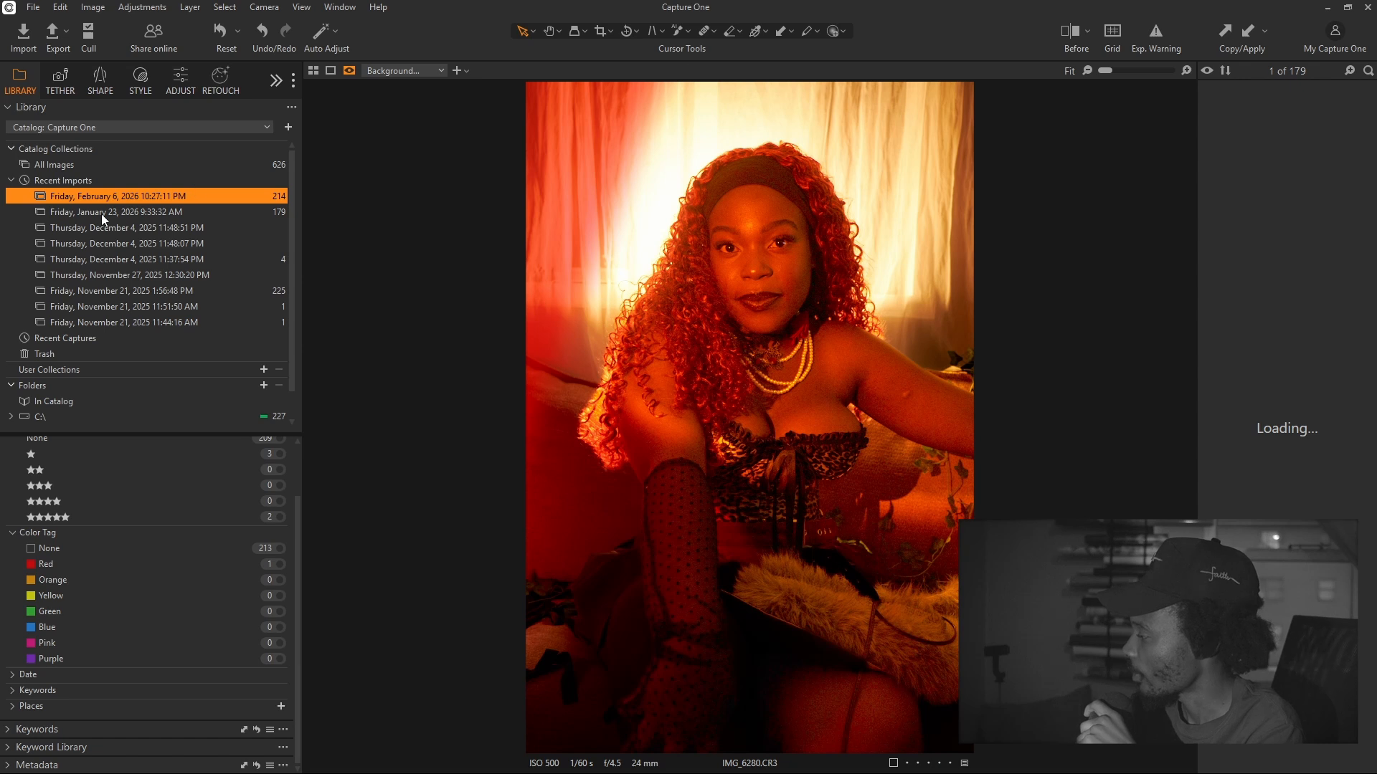
{"action": "left_click", "coordinate": [153, 217]}
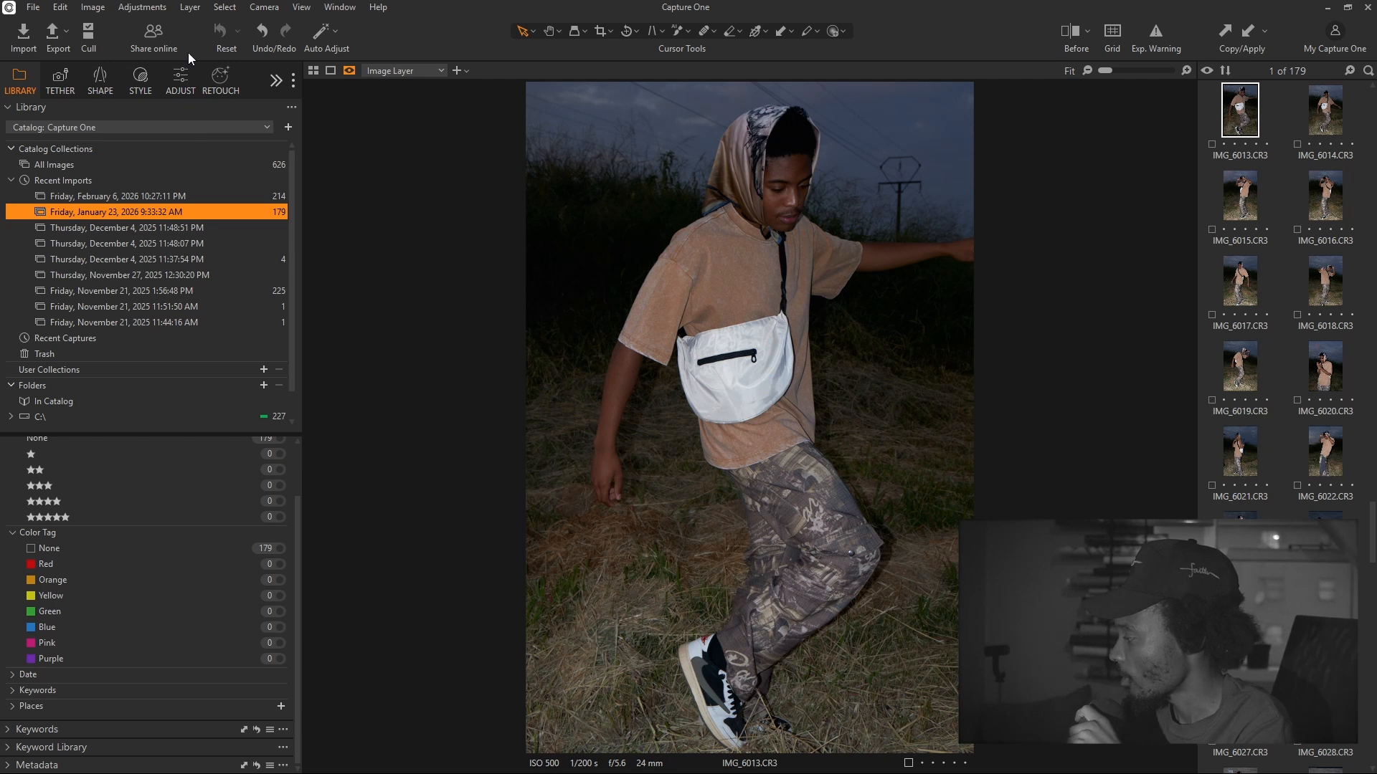
{"action": "left_click", "coordinate": [181, 82]}
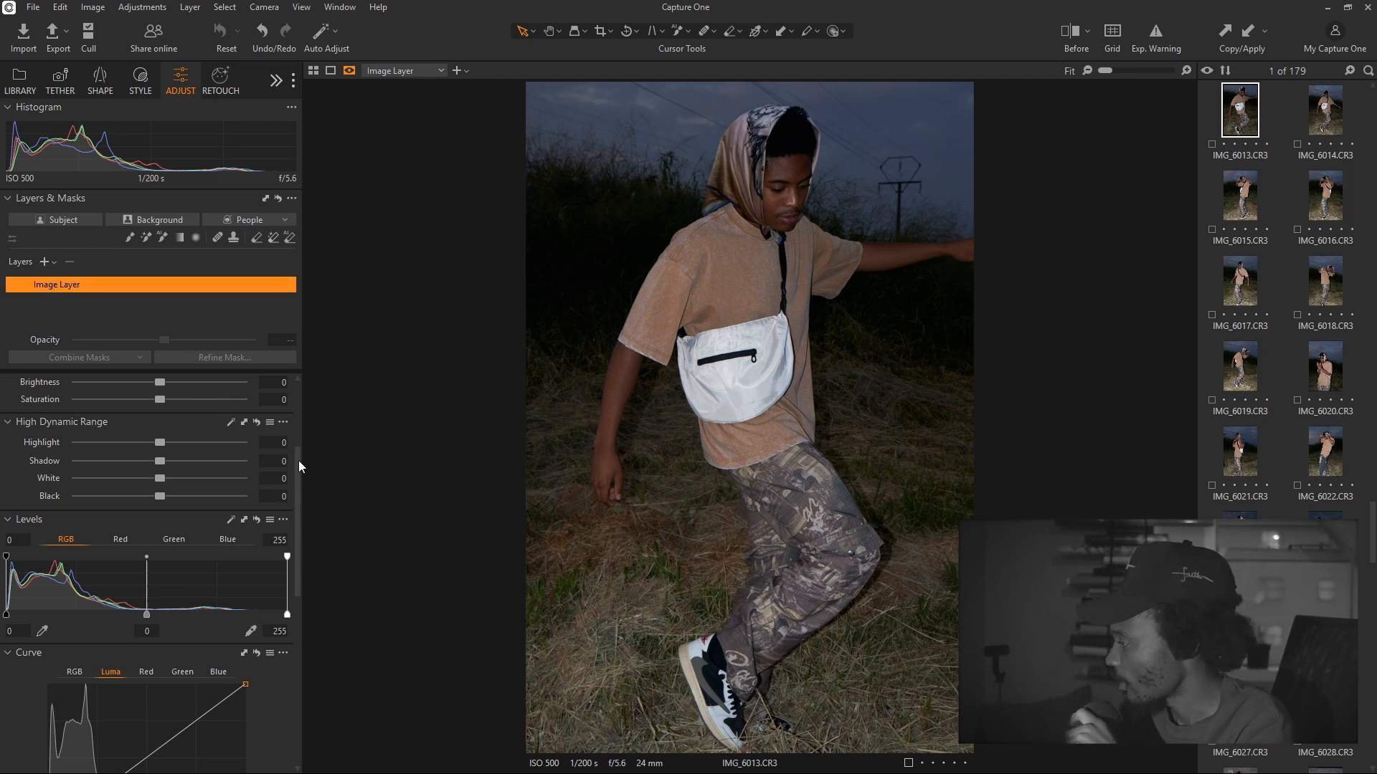
{"action": "left_click_drag", "start_coordinate": [297, 454], "coordinate": [297, 385]}
{"action": "left_click", "coordinate": [20, 385]}
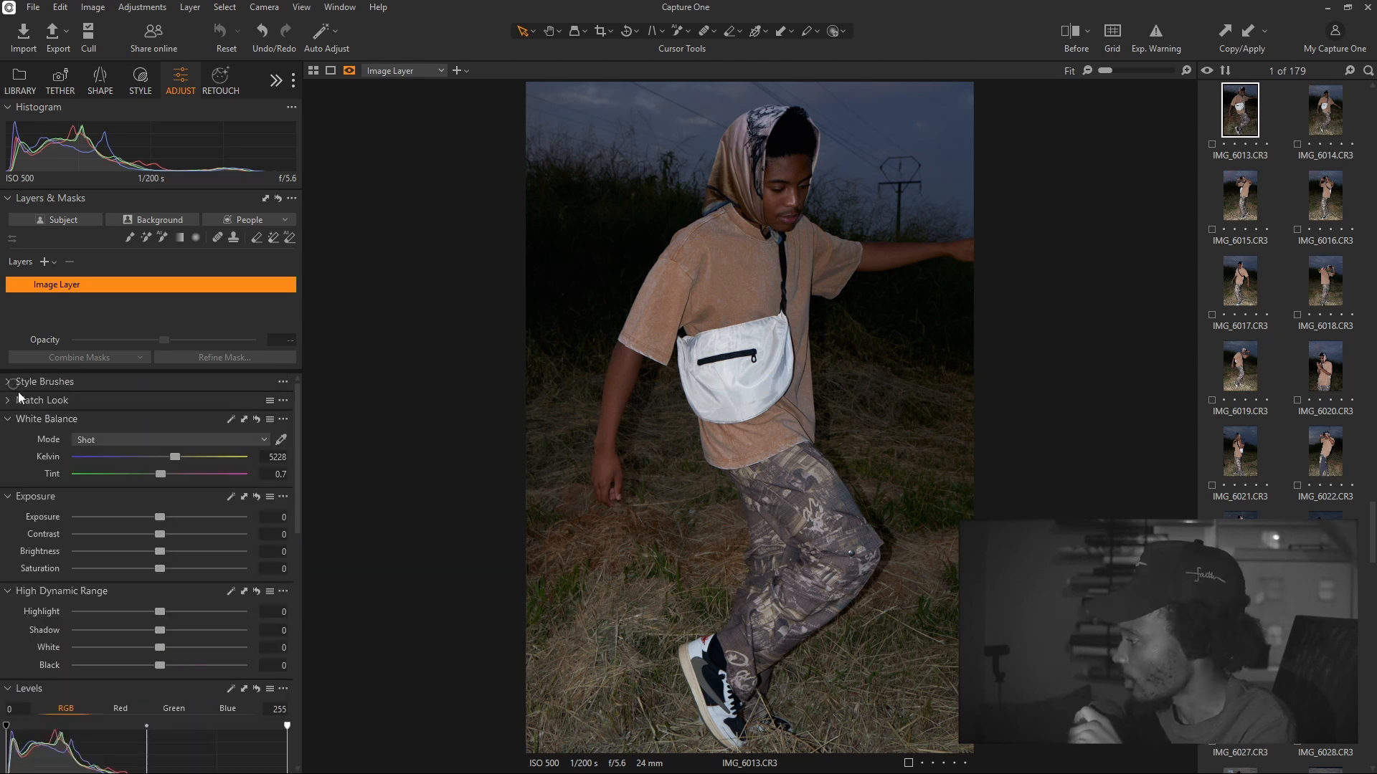
{"action": "left_click", "coordinate": [17, 402]}
{"action": "left_click", "coordinate": [17, 403]}
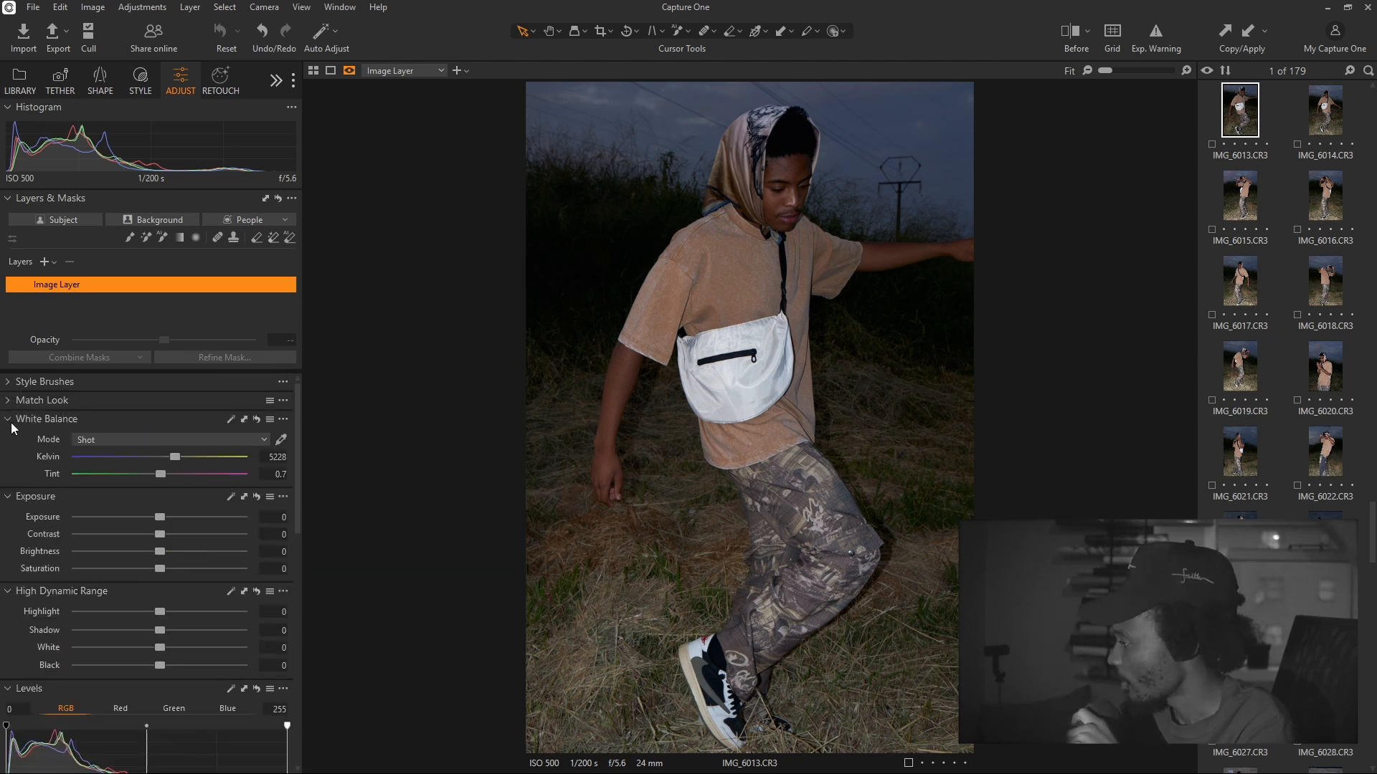
{"action": "left_click", "coordinate": [18, 423]}
{"action": "left_click", "coordinate": [18, 423]}
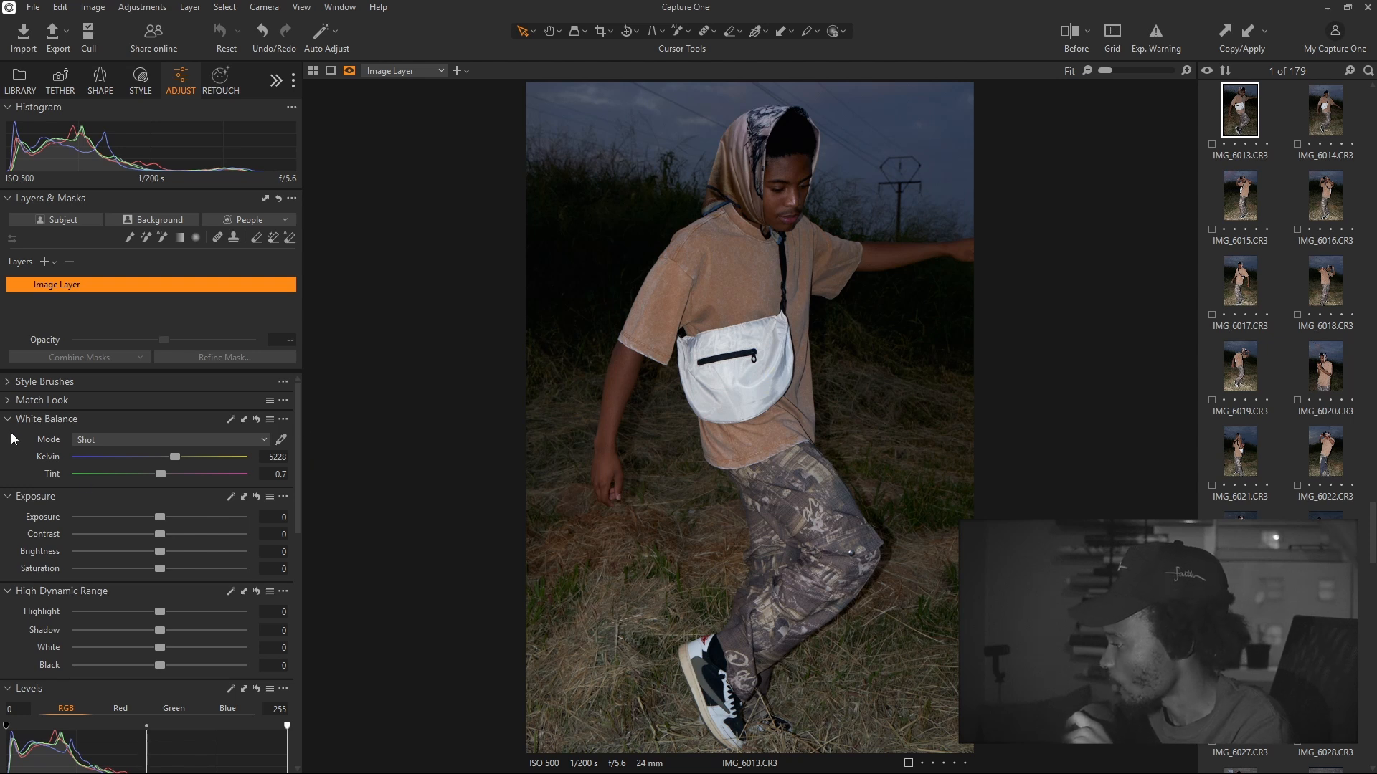
{"action": "left_click", "coordinate": [11, 402]}
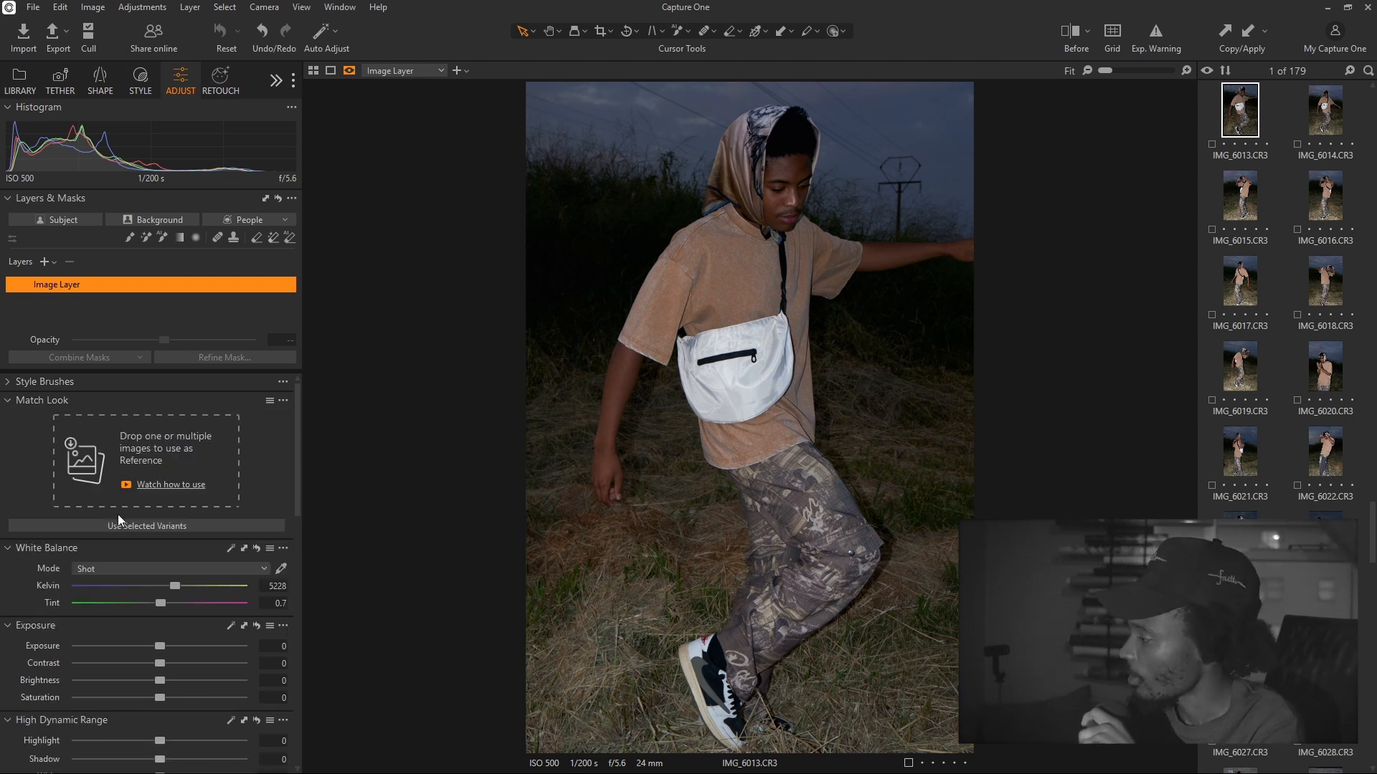
{"action": "left_click", "coordinate": [8, 401]}
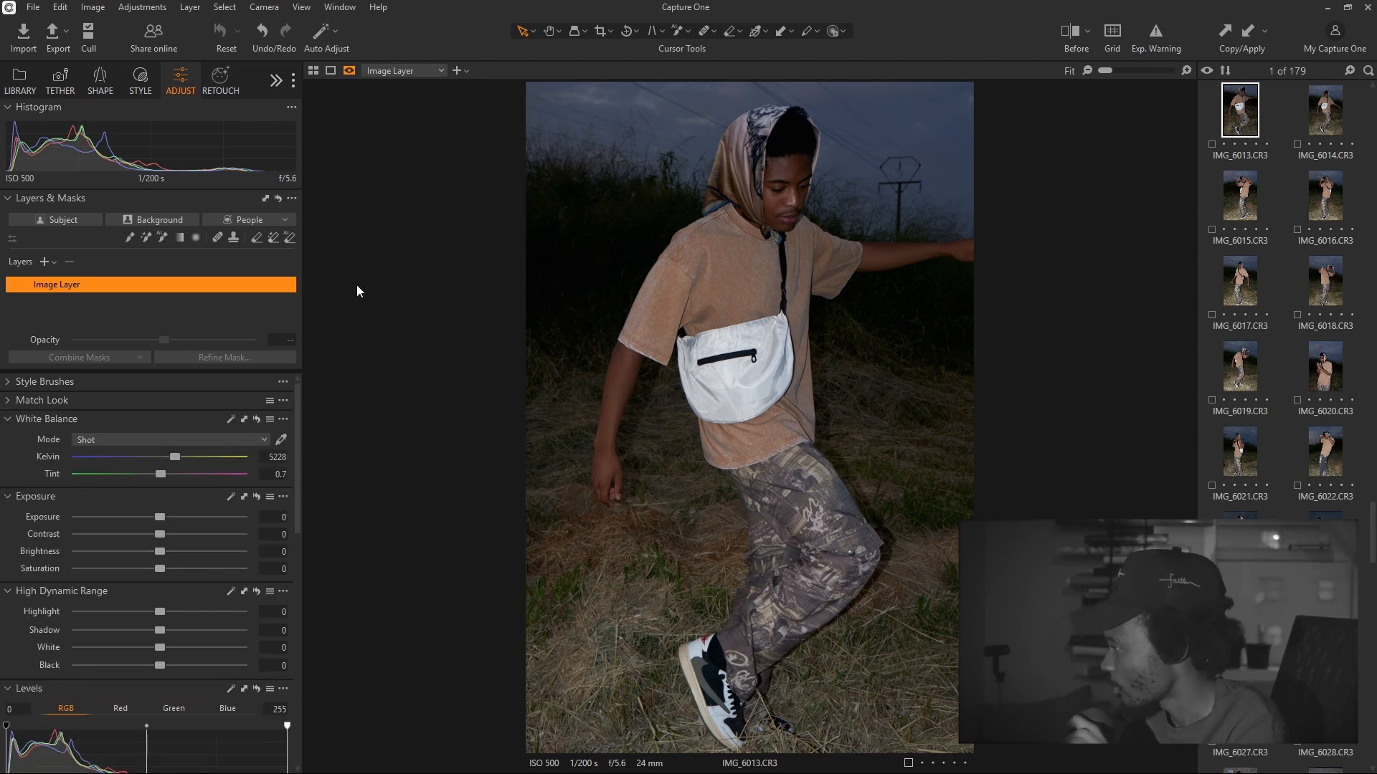
{"action": "left_click", "coordinate": [327, 47]}
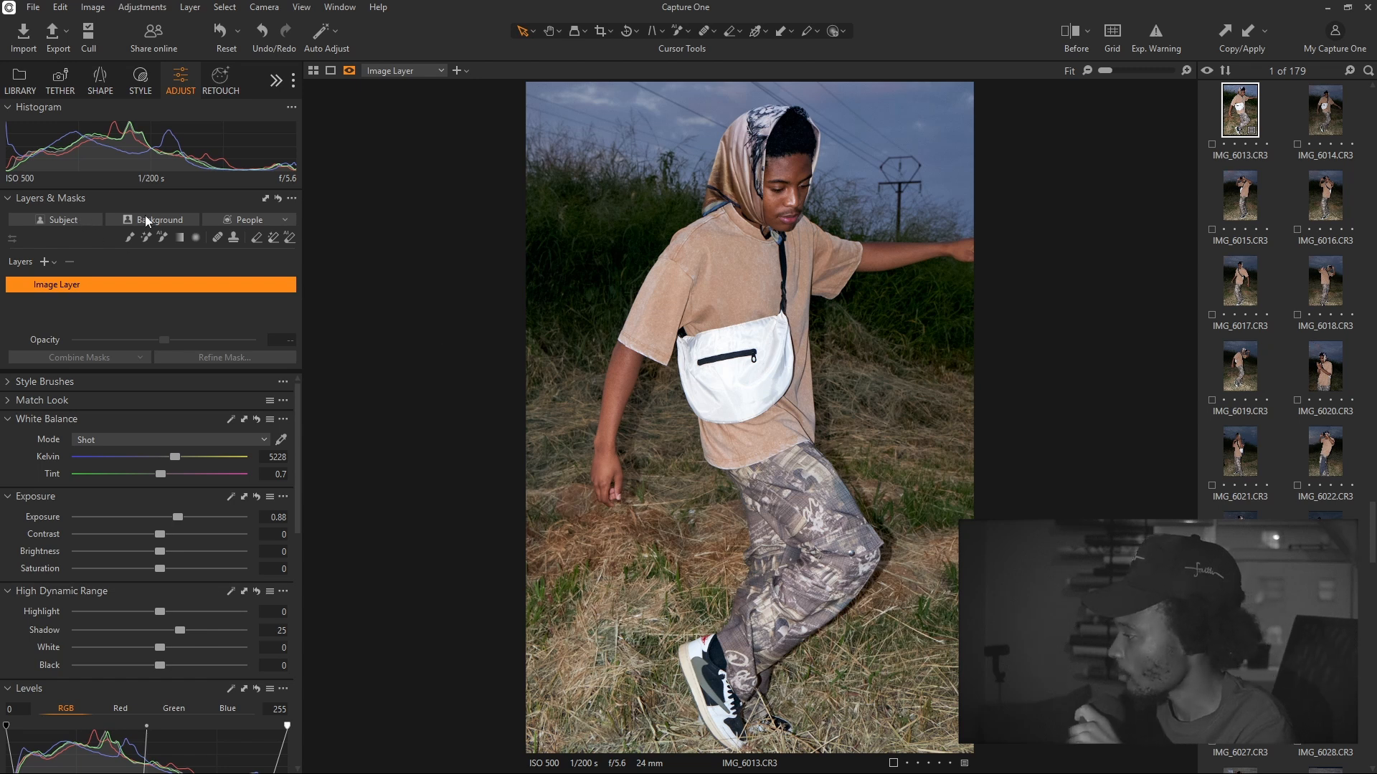
Create Subject Mask 1 covering the person in IMG_6013.CR3
{"action": "left_click", "coordinate": [64, 219]}
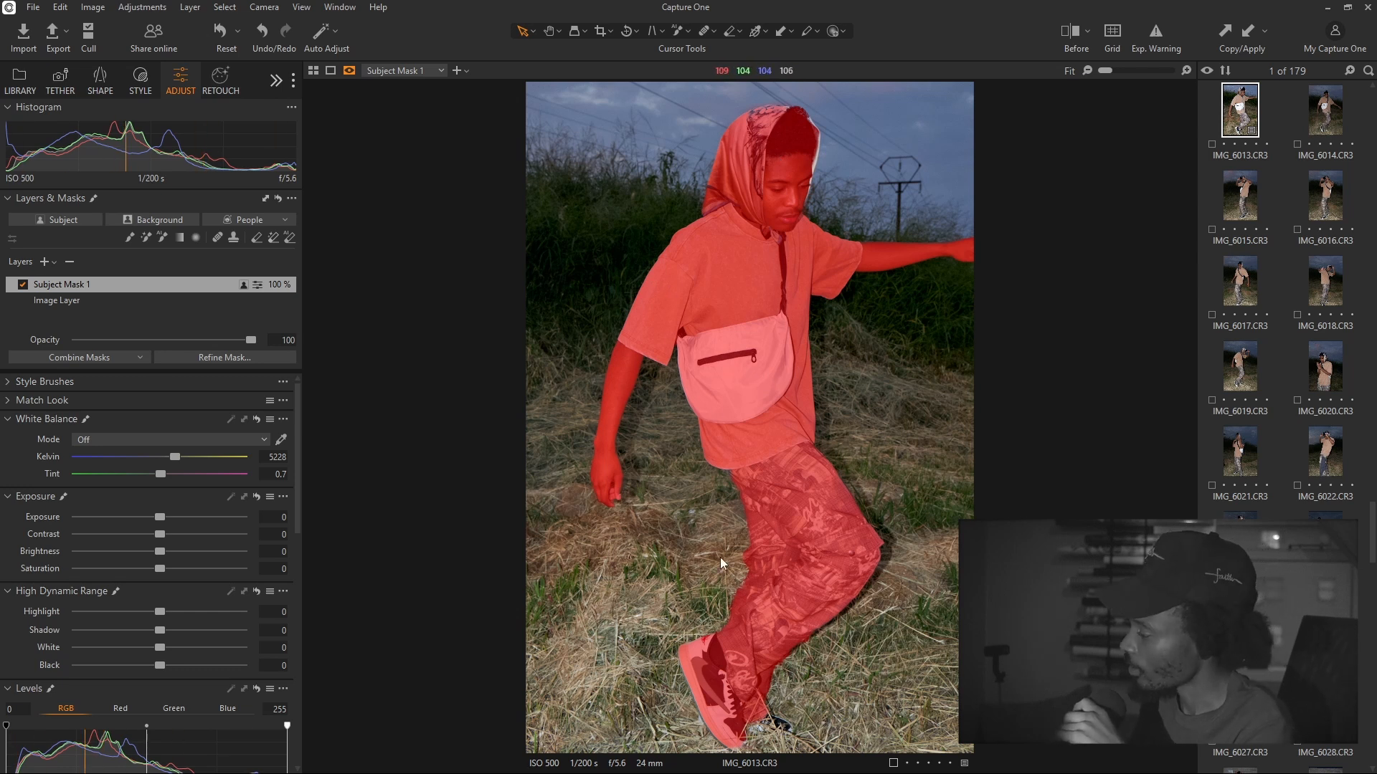
Create Background Mask 1 over the grass and sky, then reselect the Image Layer
{"action": "left_click", "coordinate": [165, 214]}
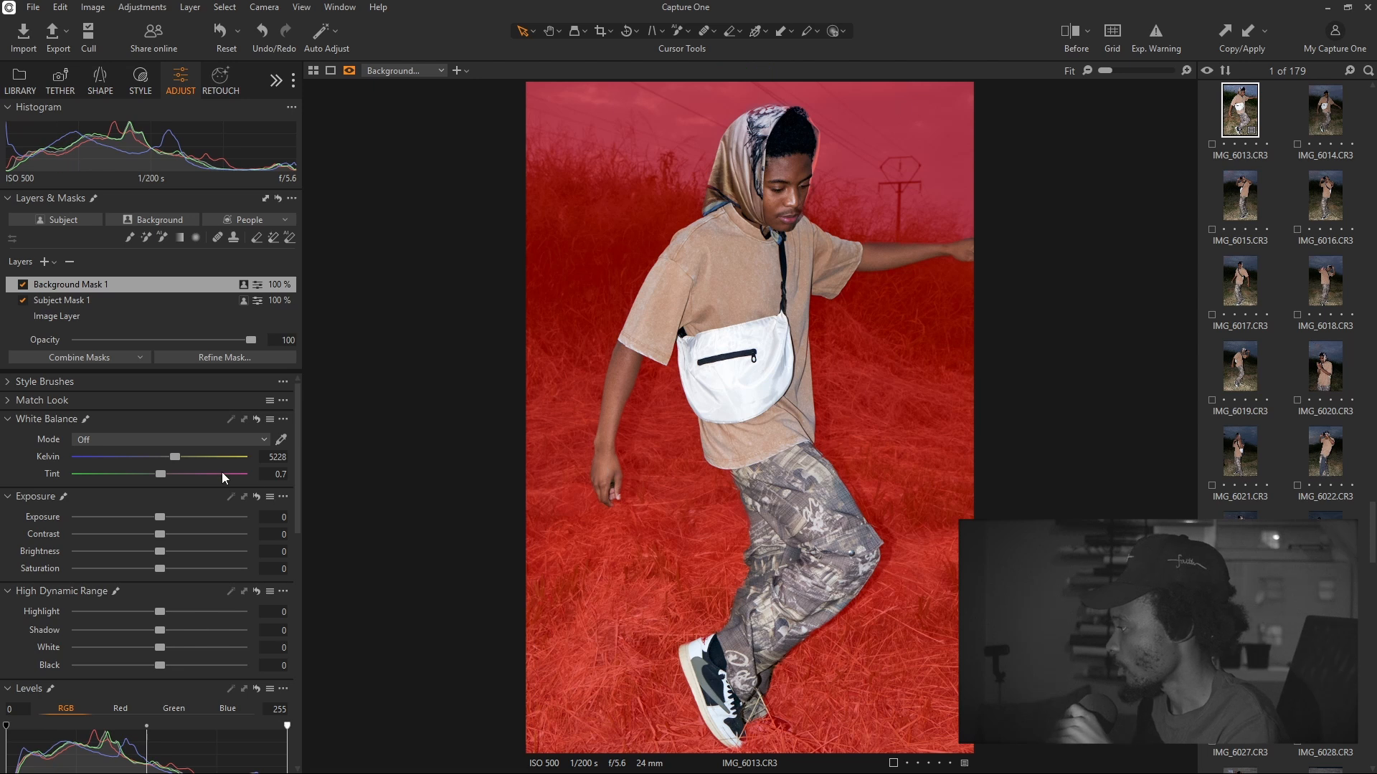
{"action": "left_click", "coordinate": [97, 304]}
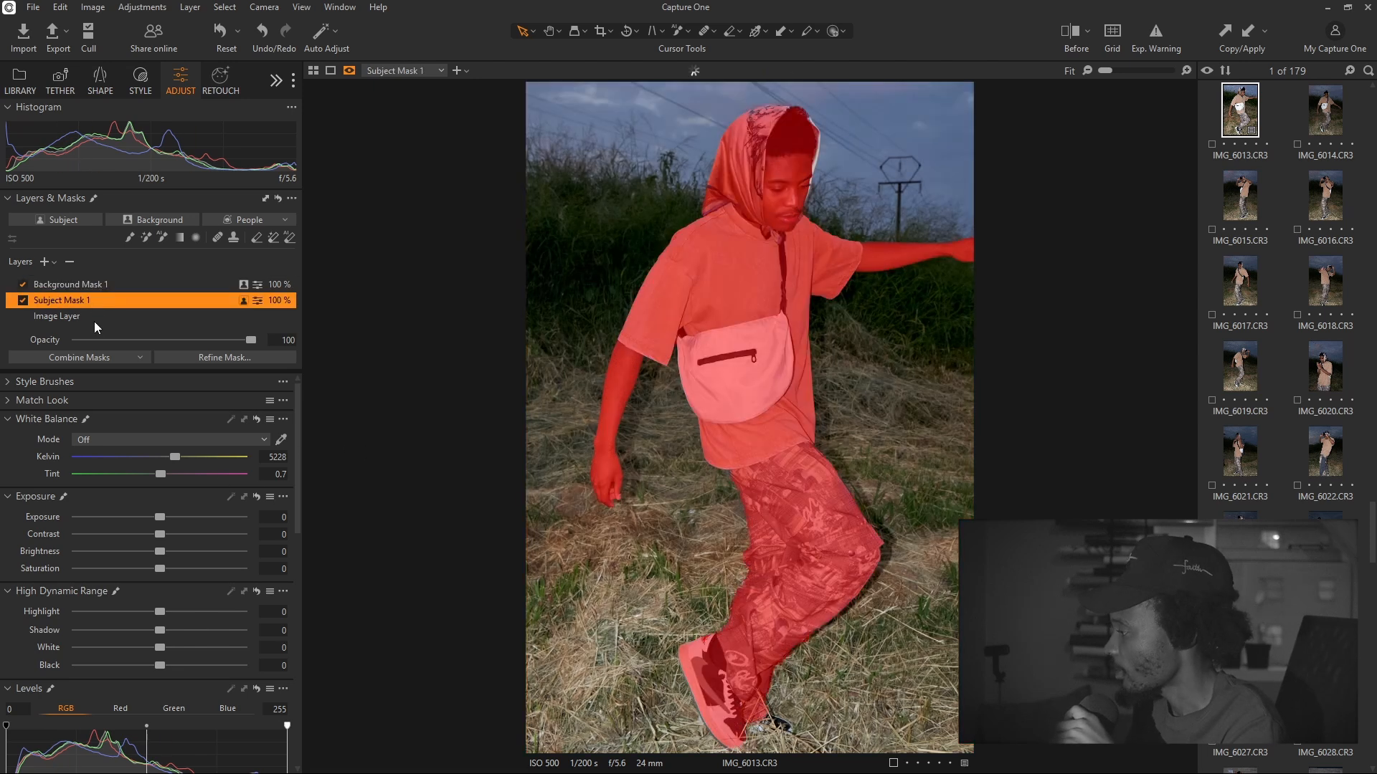
{"action": "left_click", "coordinate": [95, 319]}
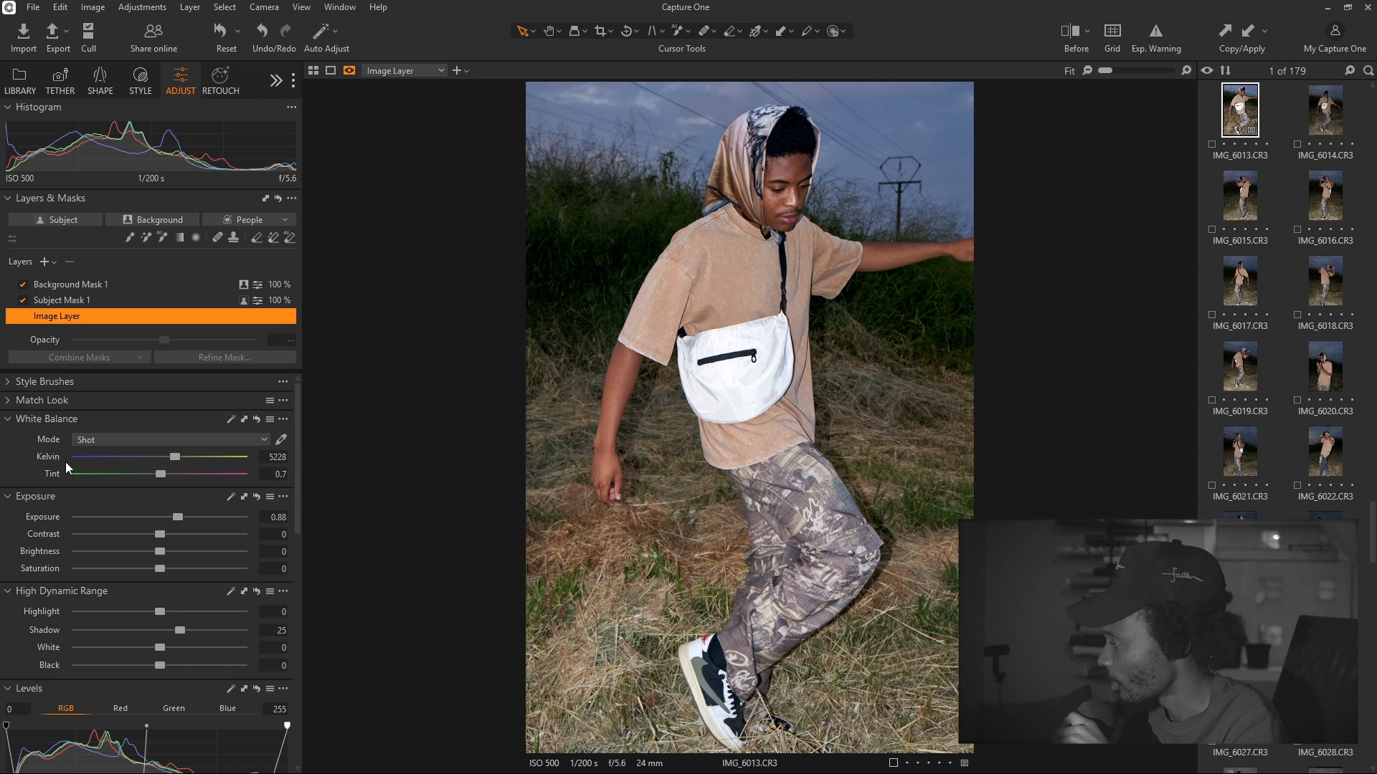
{"action": "left_click_drag", "start_coordinate": [171, 458], "coordinate": [203, 462]}
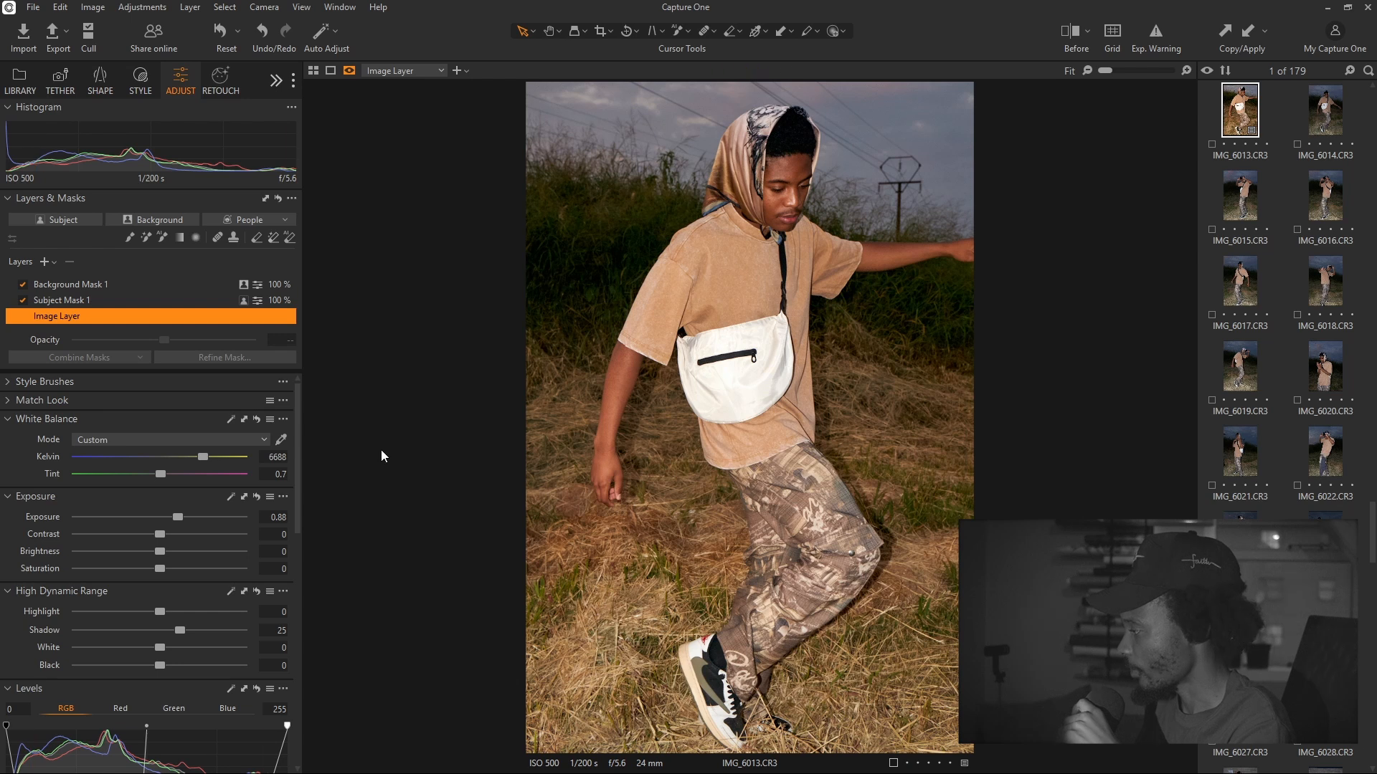
{"action": "double_click", "coordinate": [205, 456]}
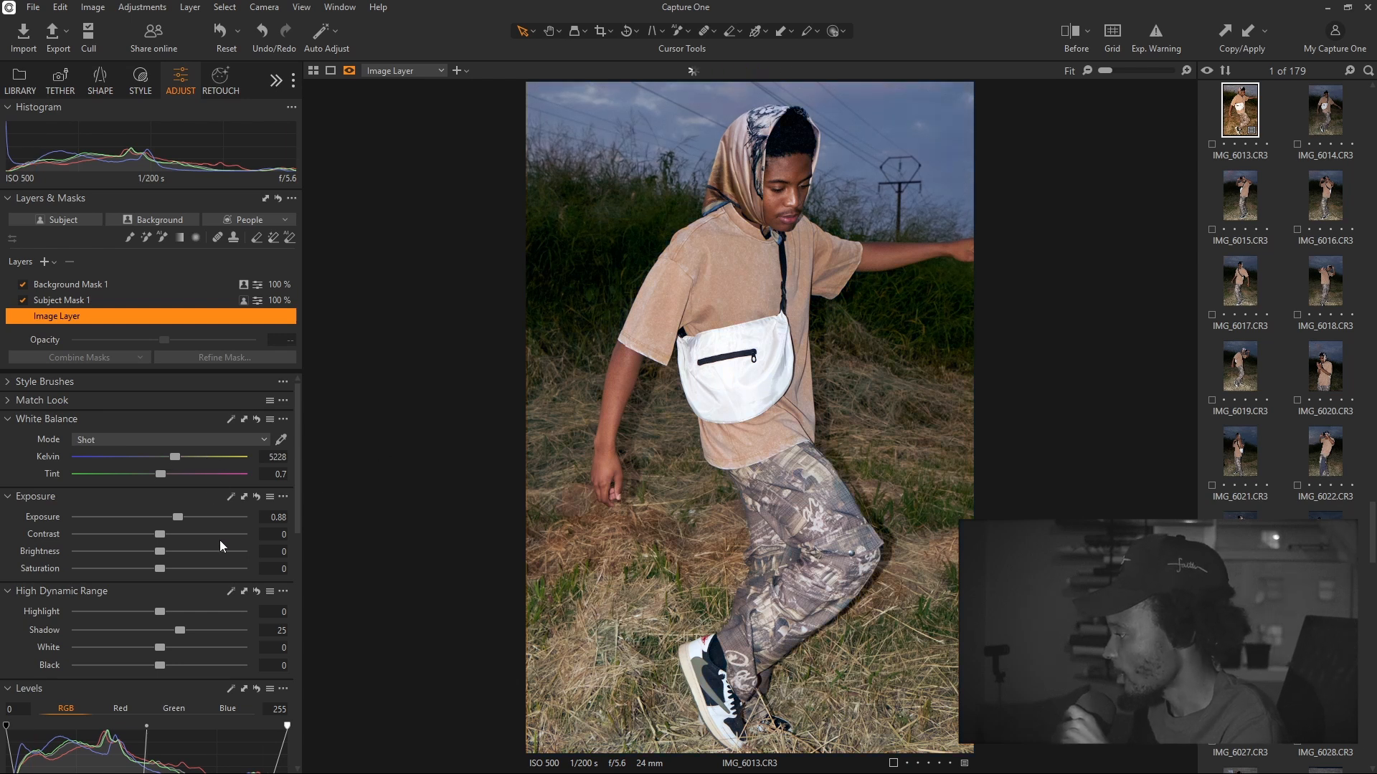
{"action": "left_click_drag", "start_coordinate": [175, 457], "coordinate": [204, 456]}
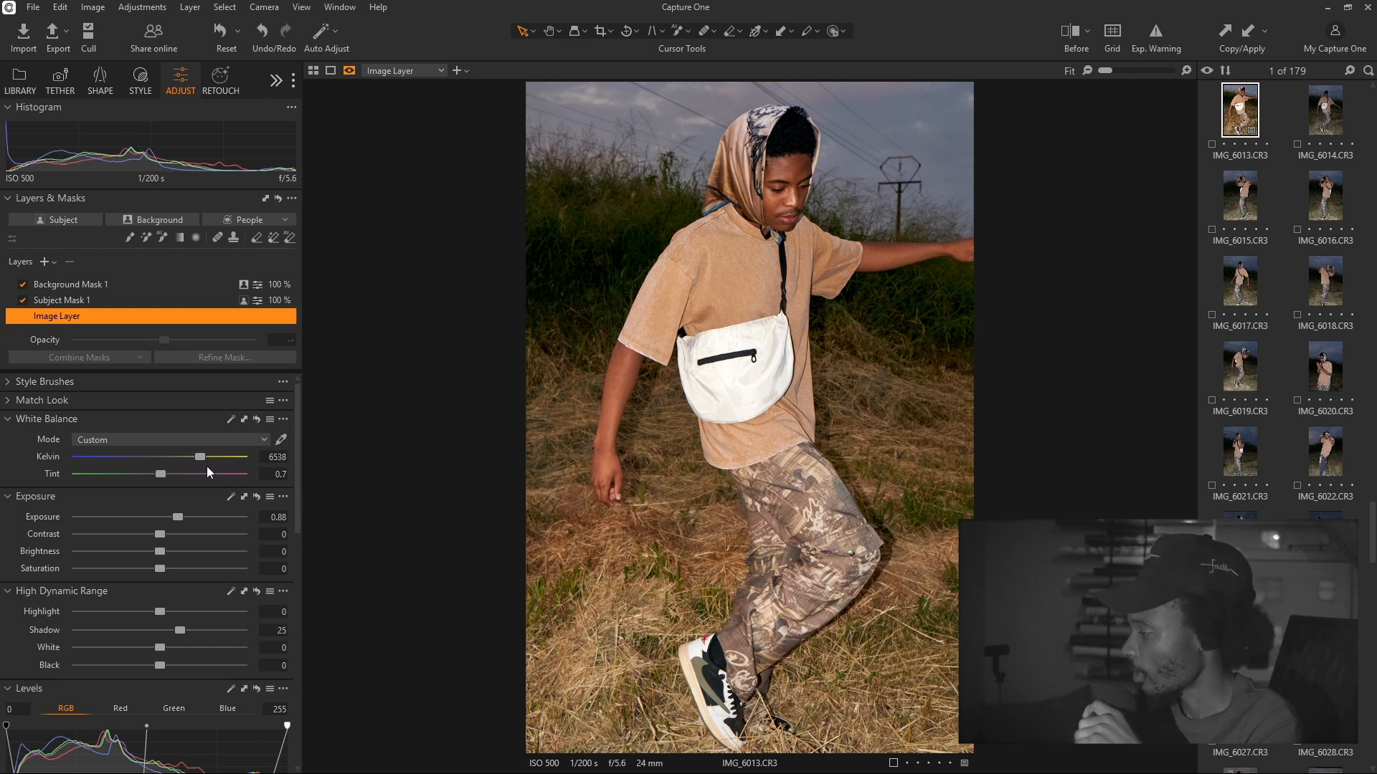
{"action": "double_click", "coordinate": [203, 459]}
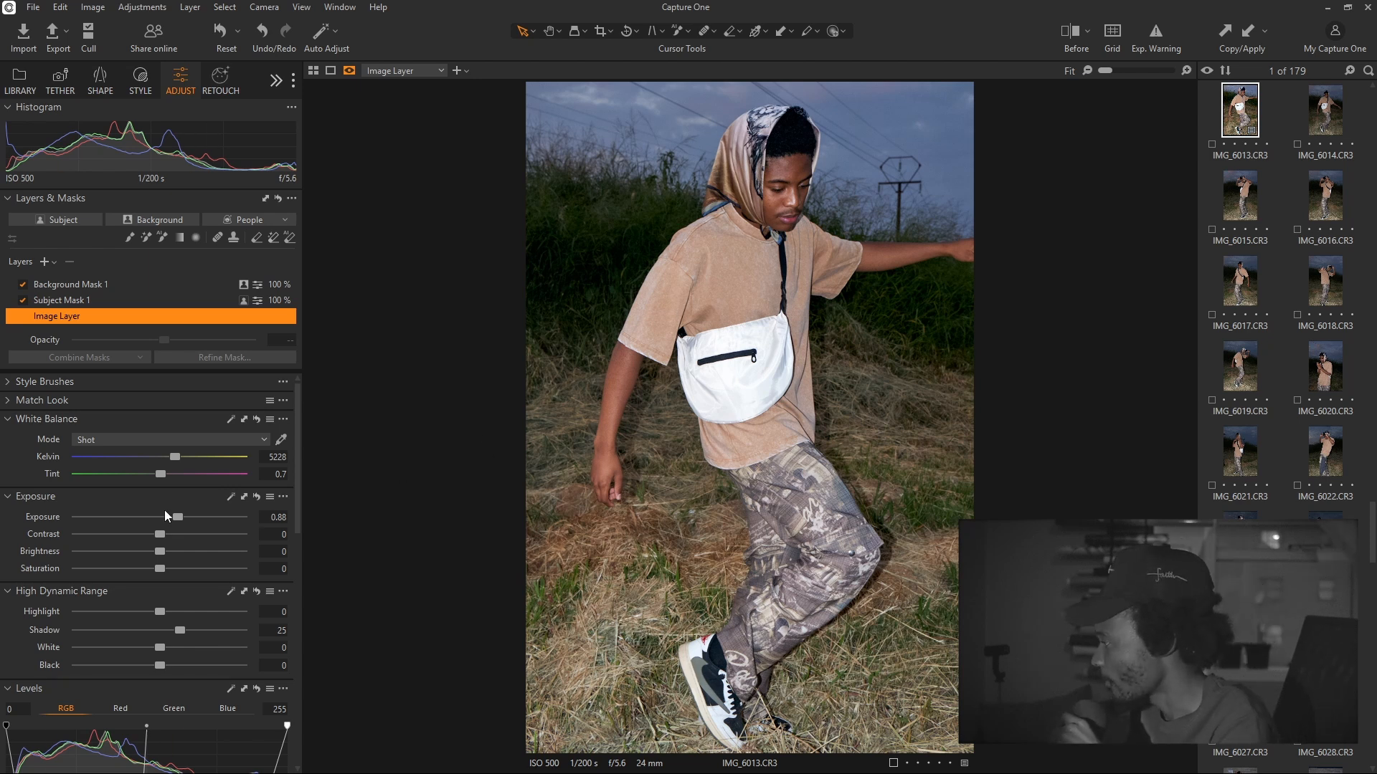
{"action": "left_click", "coordinate": [115, 306]}
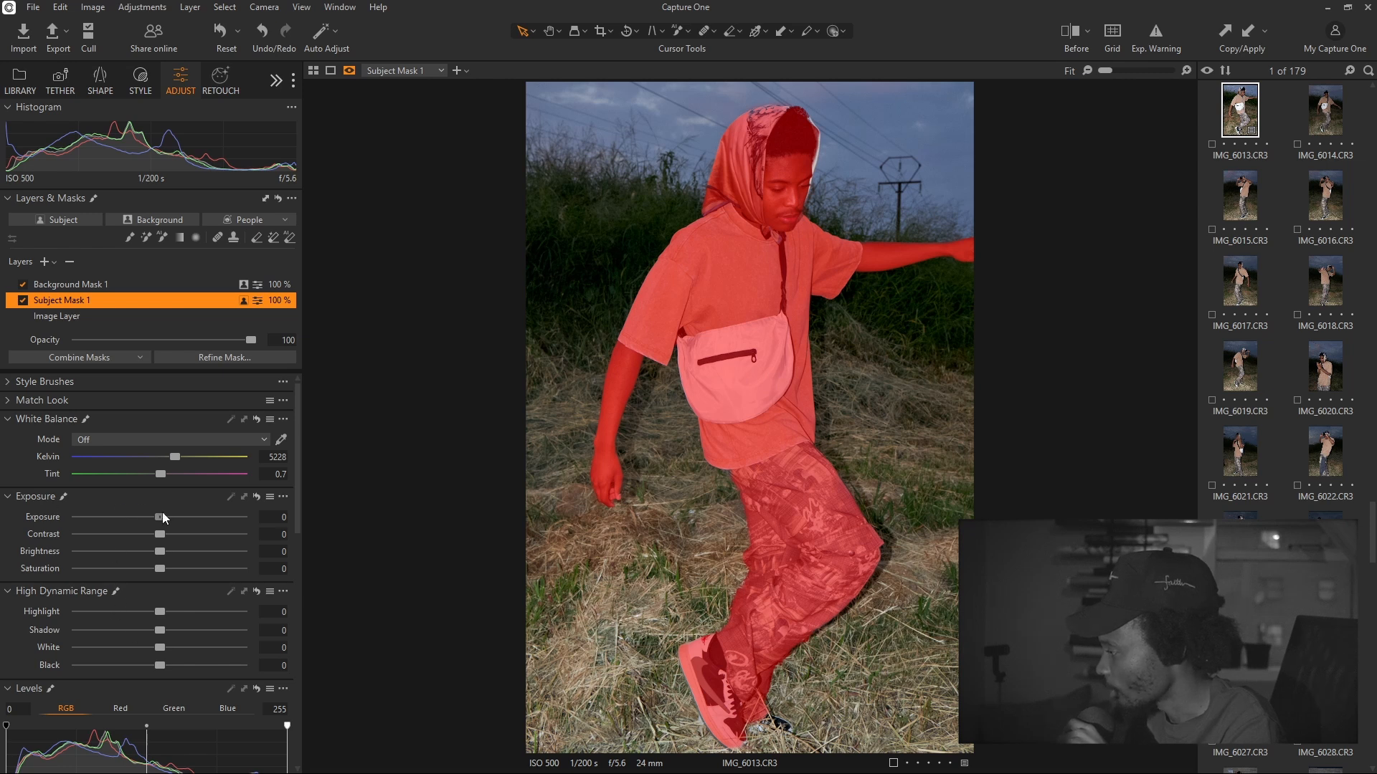
Set Subject Mask 1 to Exposure 0.31, HDR Shadow 12 and Black -10
{"action": "left_click_drag", "start_coordinate": [162, 512], "coordinate": [167, 513]}
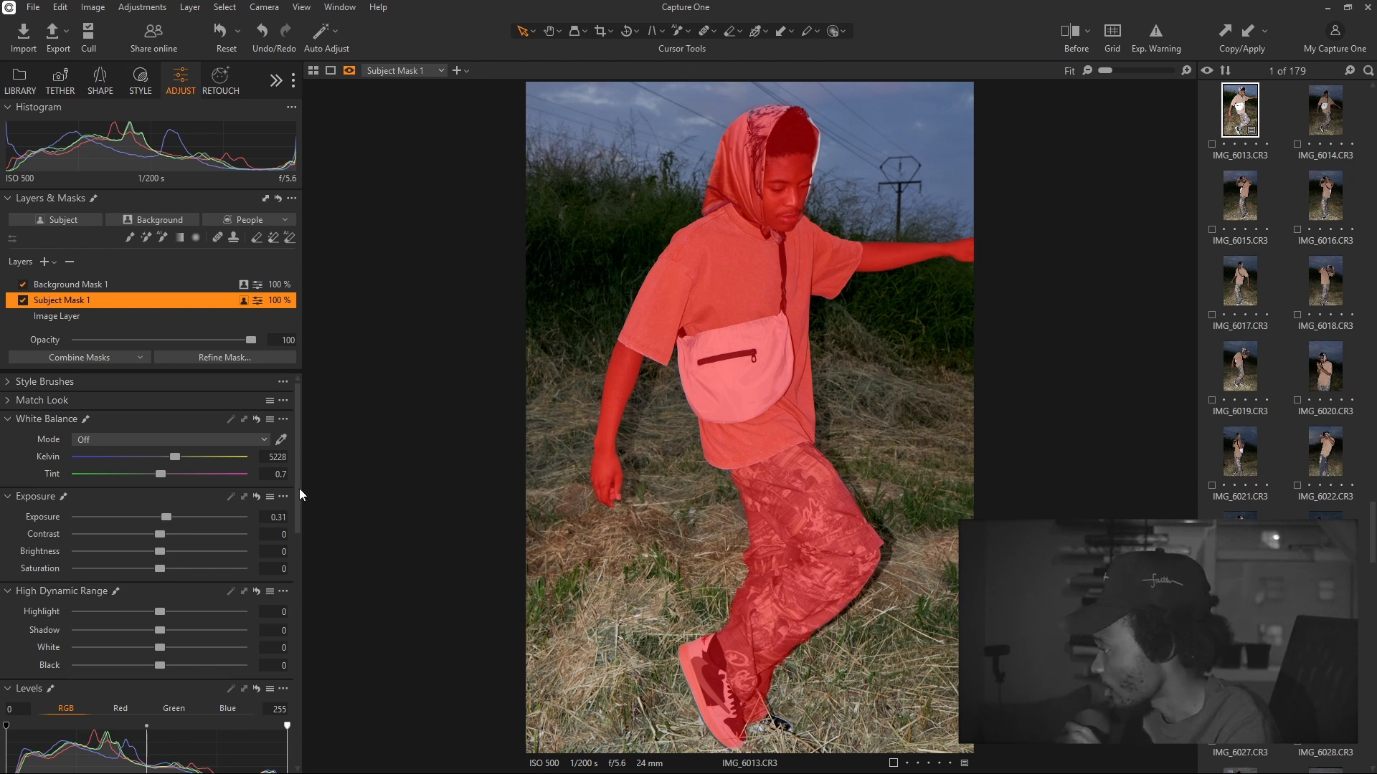
{"action": "left_click_drag", "start_coordinate": [298, 472], "coordinate": [291, 512]}
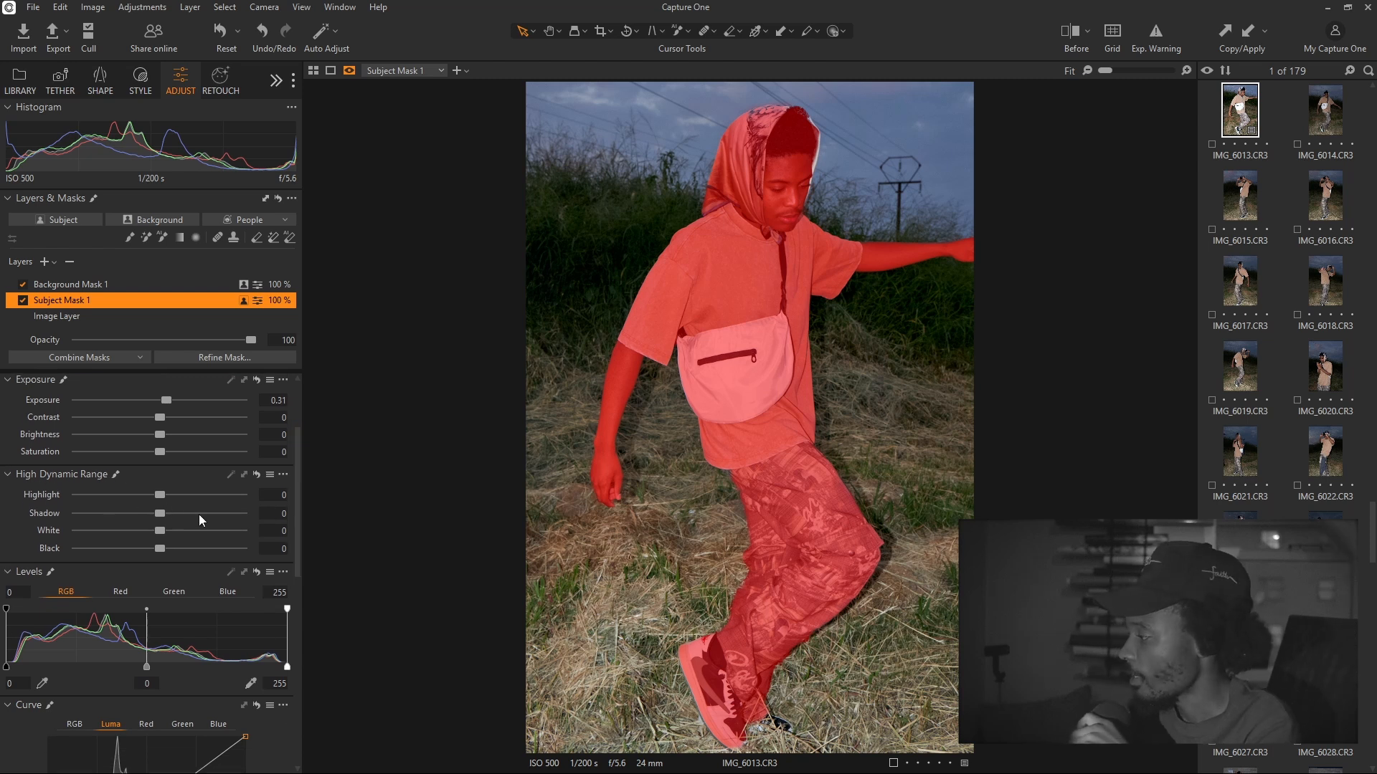
{"action": "left_click_drag", "start_coordinate": [162, 509], "coordinate": [154, 550]}
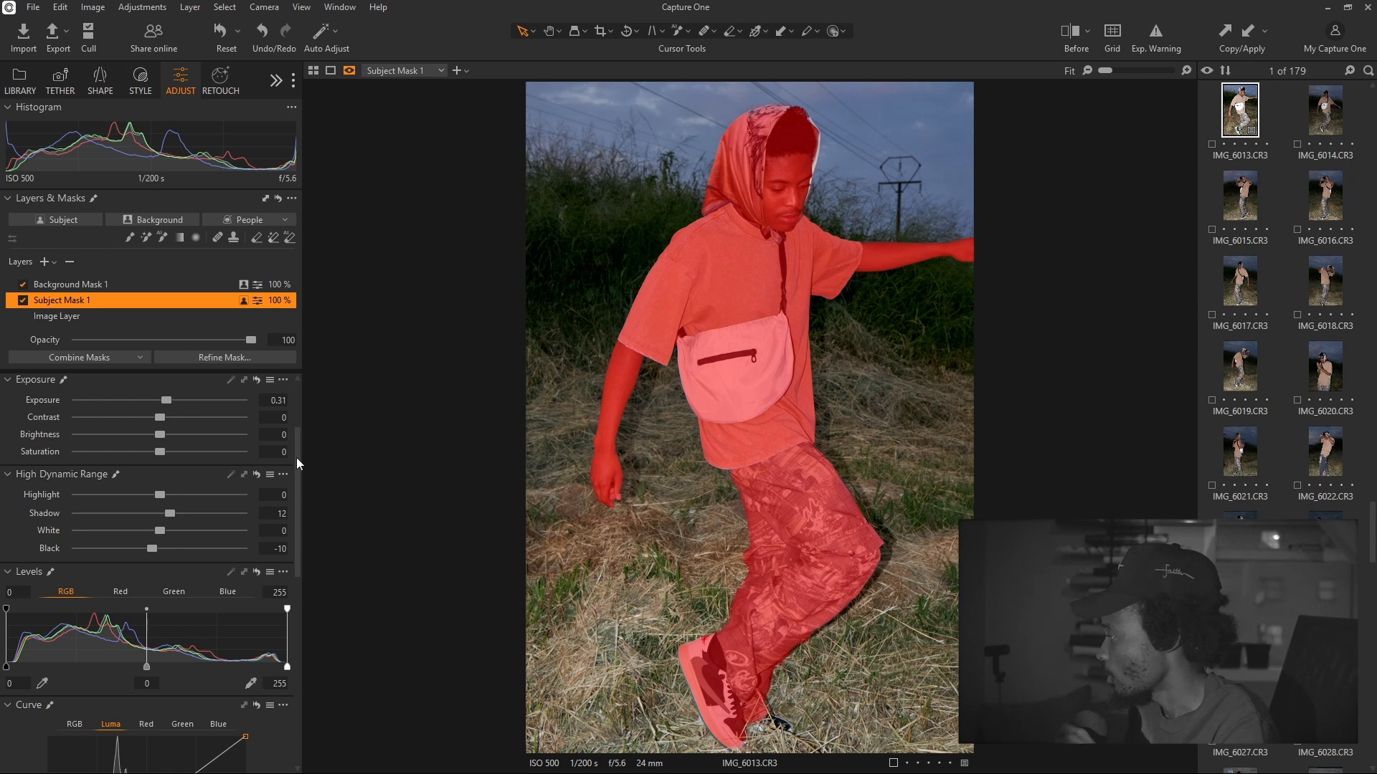
{"action": "left_click_drag", "start_coordinate": [296, 459], "coordinate": [297, 581]}
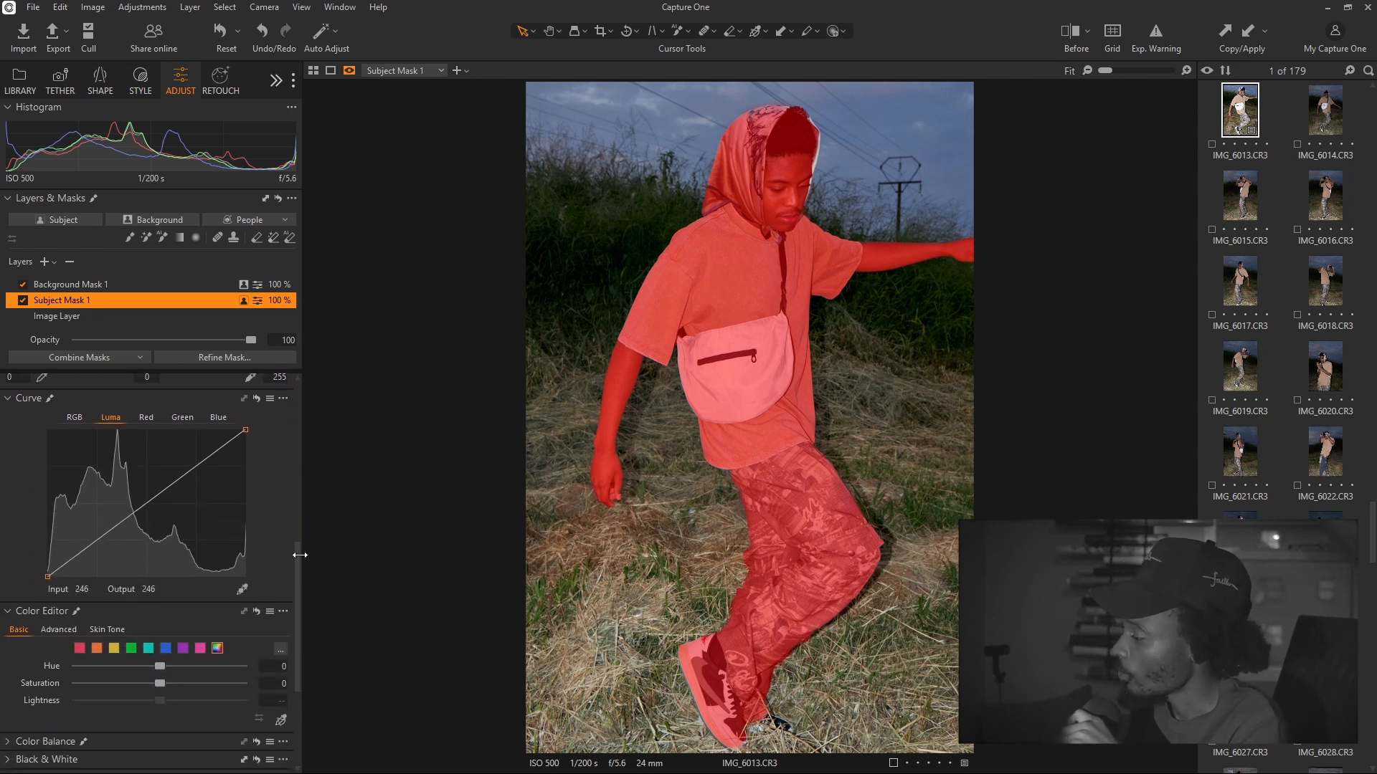
On Subject Mask 1, raise the orange swatch's Color Editor saturation to about 28
{"action": "scroll", "coordinate": [299, 565], "scroll_direction": "down", "scroll_amount": 1}
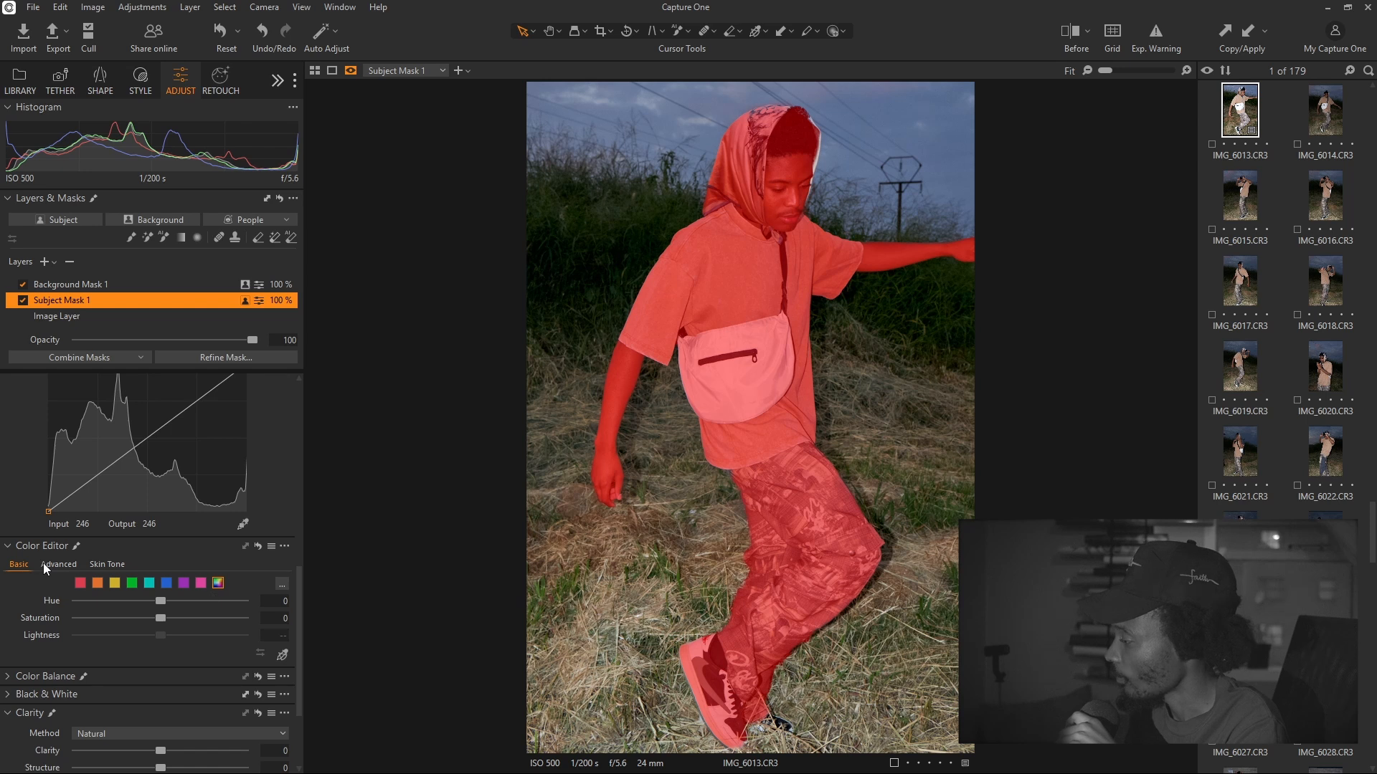
{"action": "left_click", "coordinate": [98, 583]}
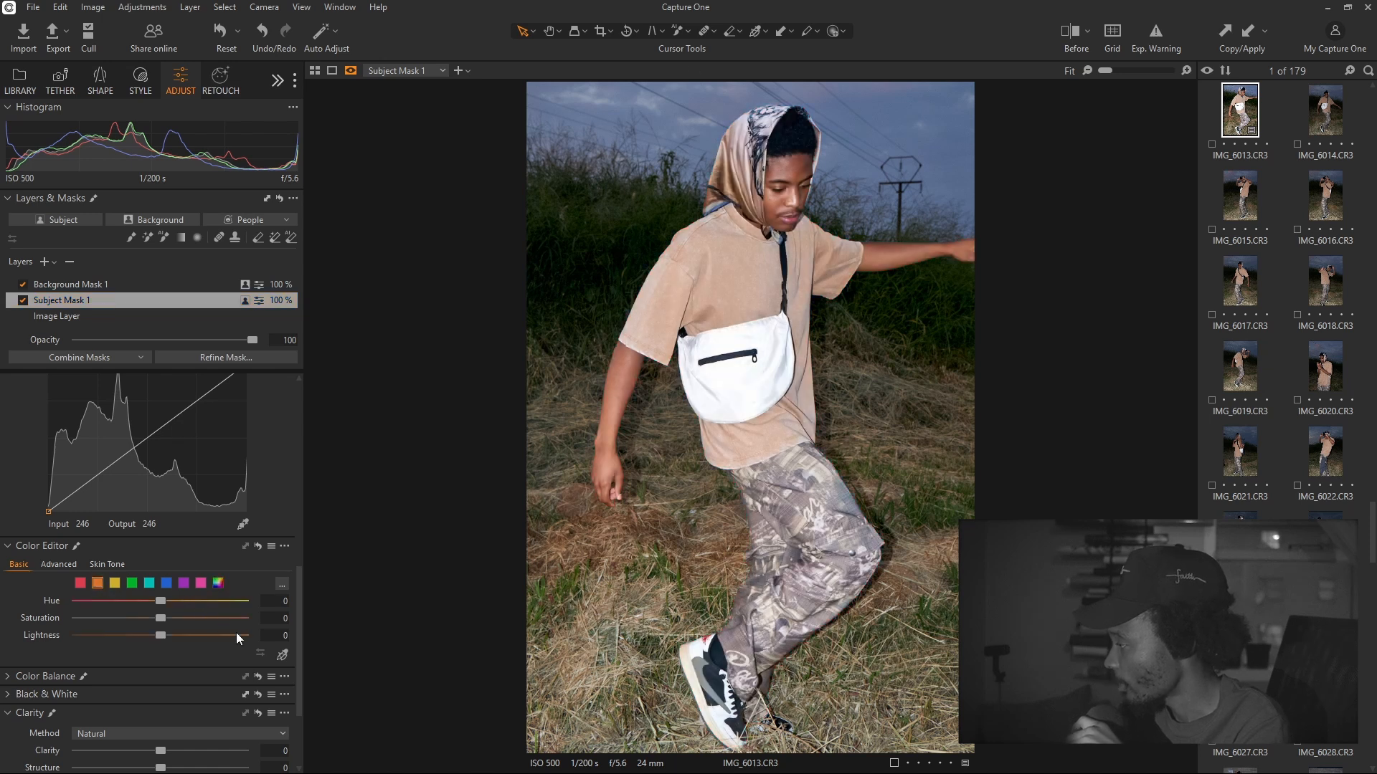
{"action": "key", "text": "m"}
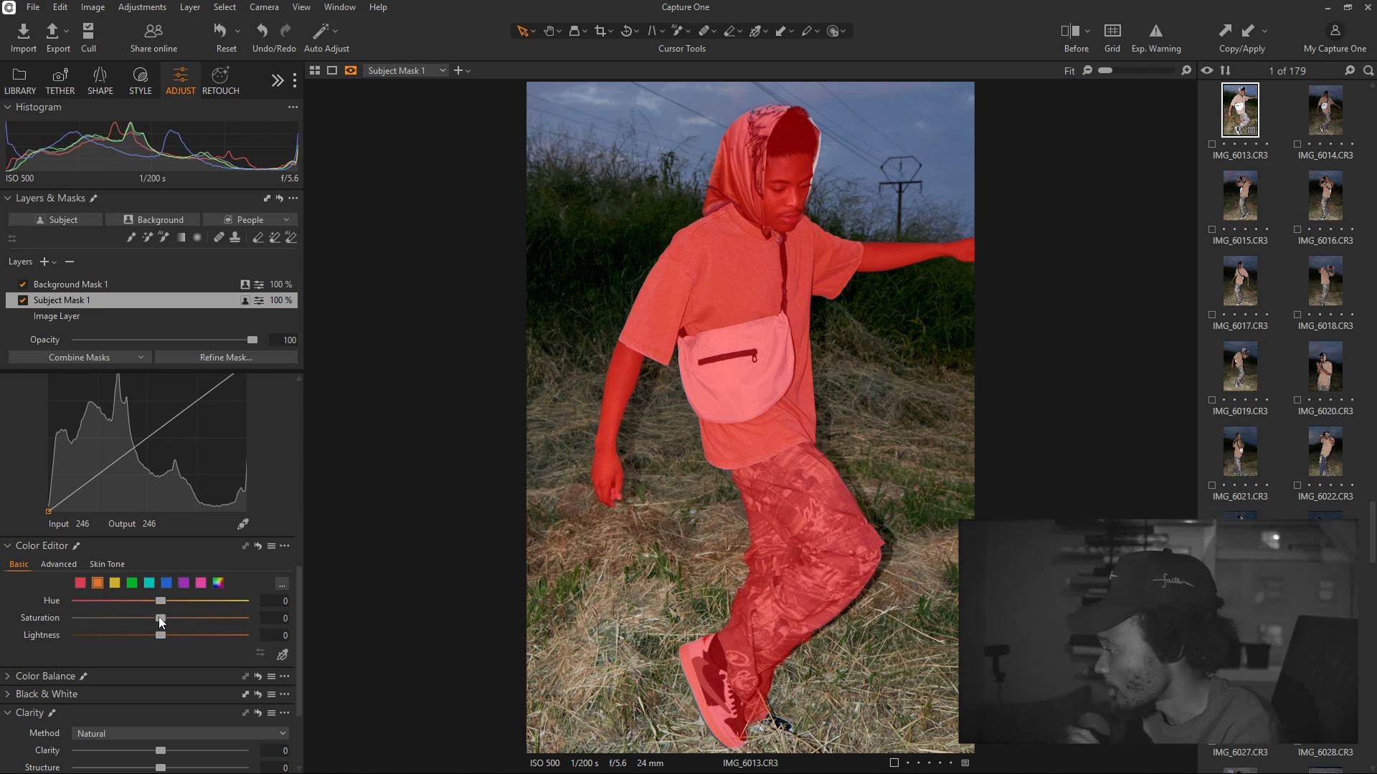
{"action": "left_click_drag", "start_coordinate": [158, 616], "coordinate": [185, 616]}
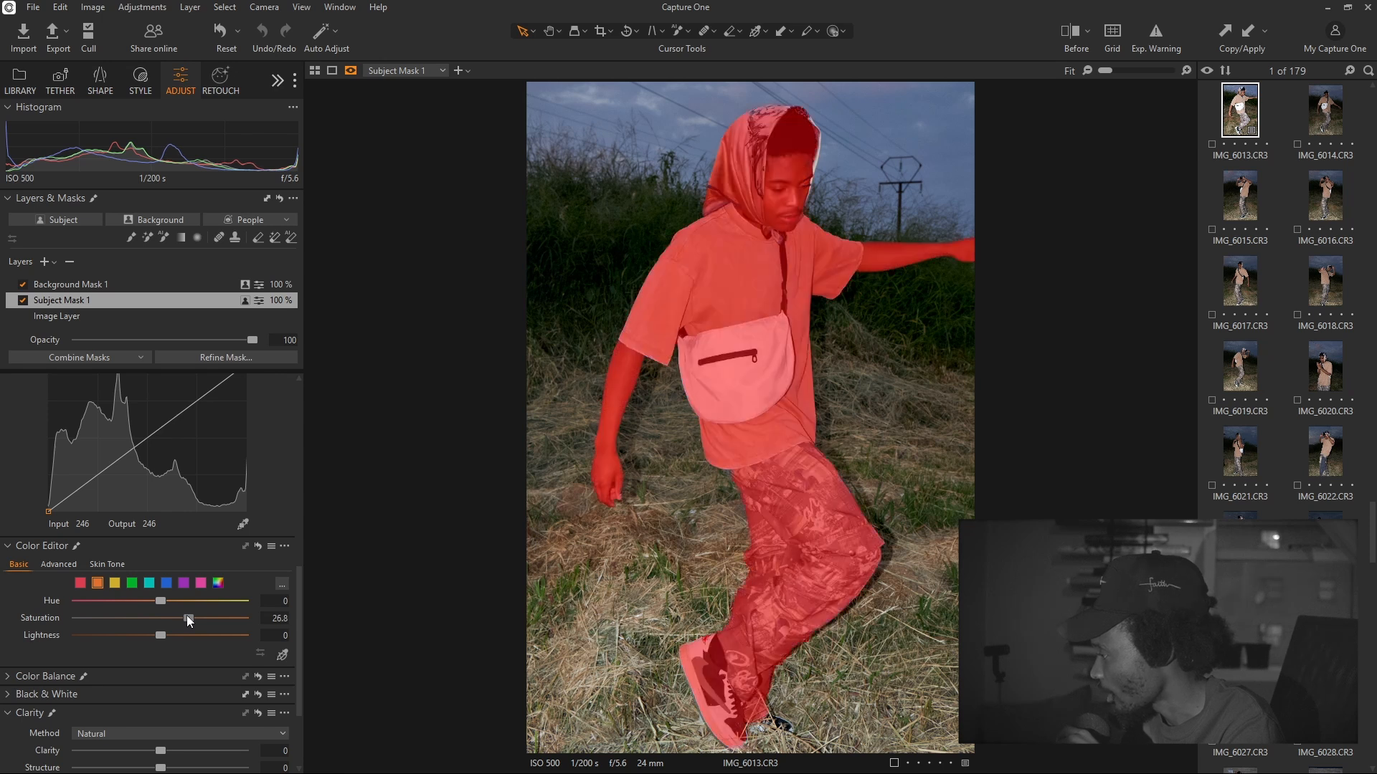
{"action": "left_click_drag", "start_coordinate": [186, 615], "coordinate": [190, 618]}
Zoom to 50% and pan up to the subject's face, then select the Image Layer
{"action": "left_click_drag", "start_coordinate": [1108, 76], "coordinate": [1120, 71]}
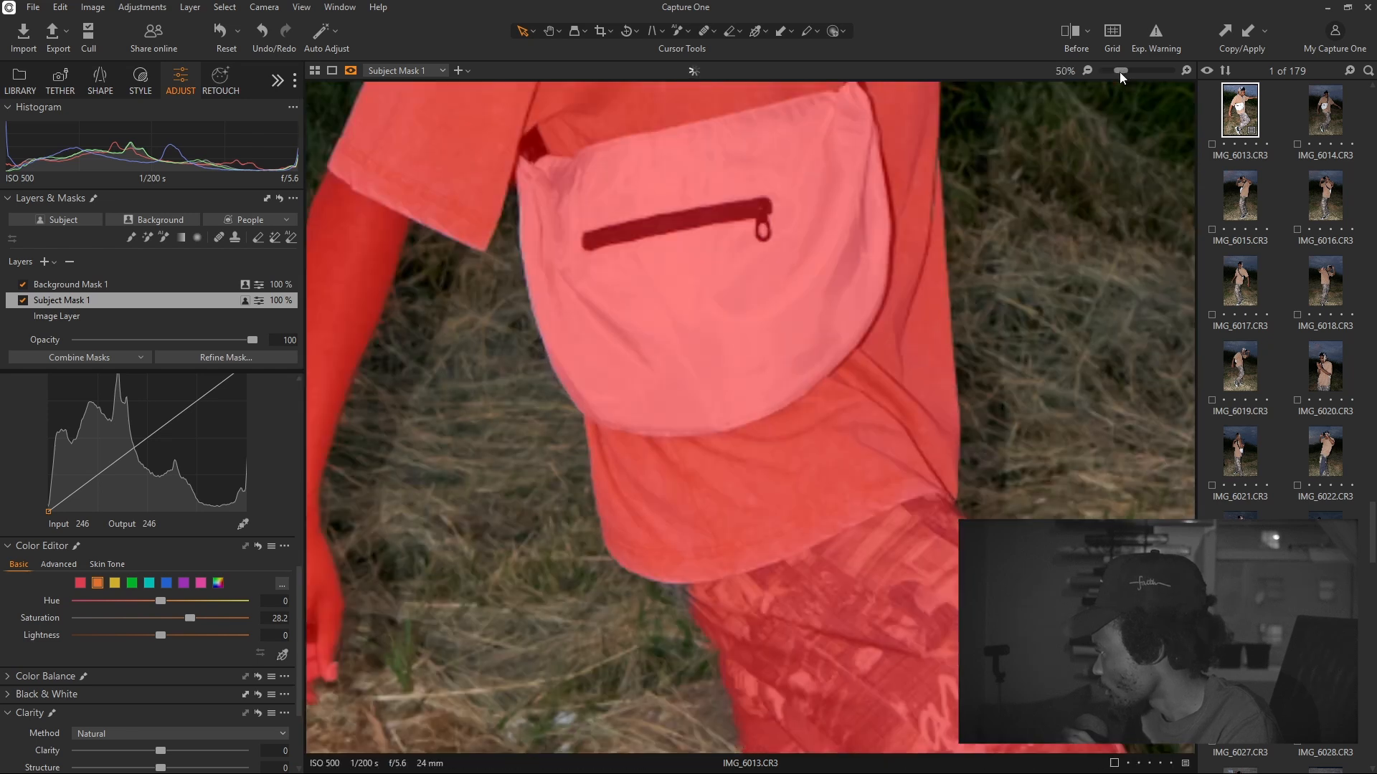
{"action": "left_click", "coordinate": [548, 31]}
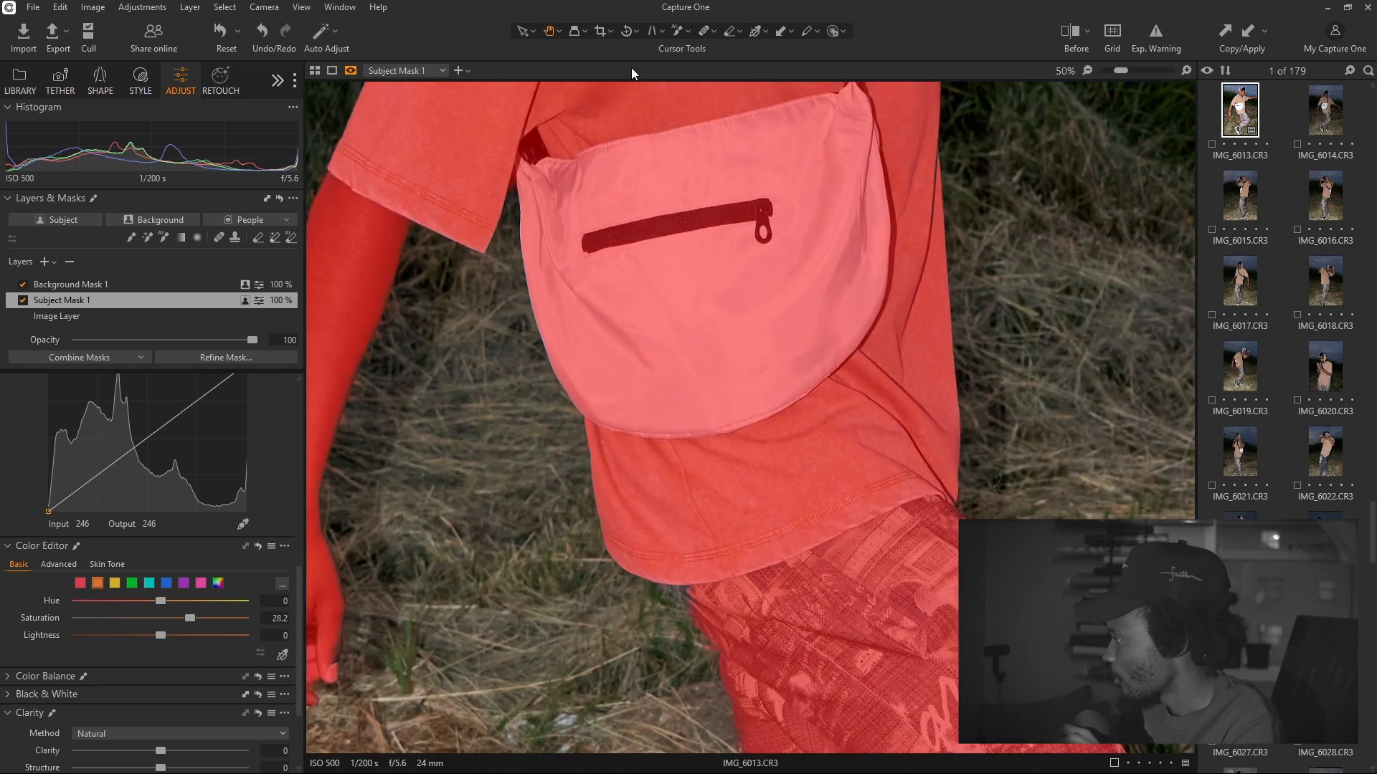
{"action": "left_click", "coordinate": [524, 31]}
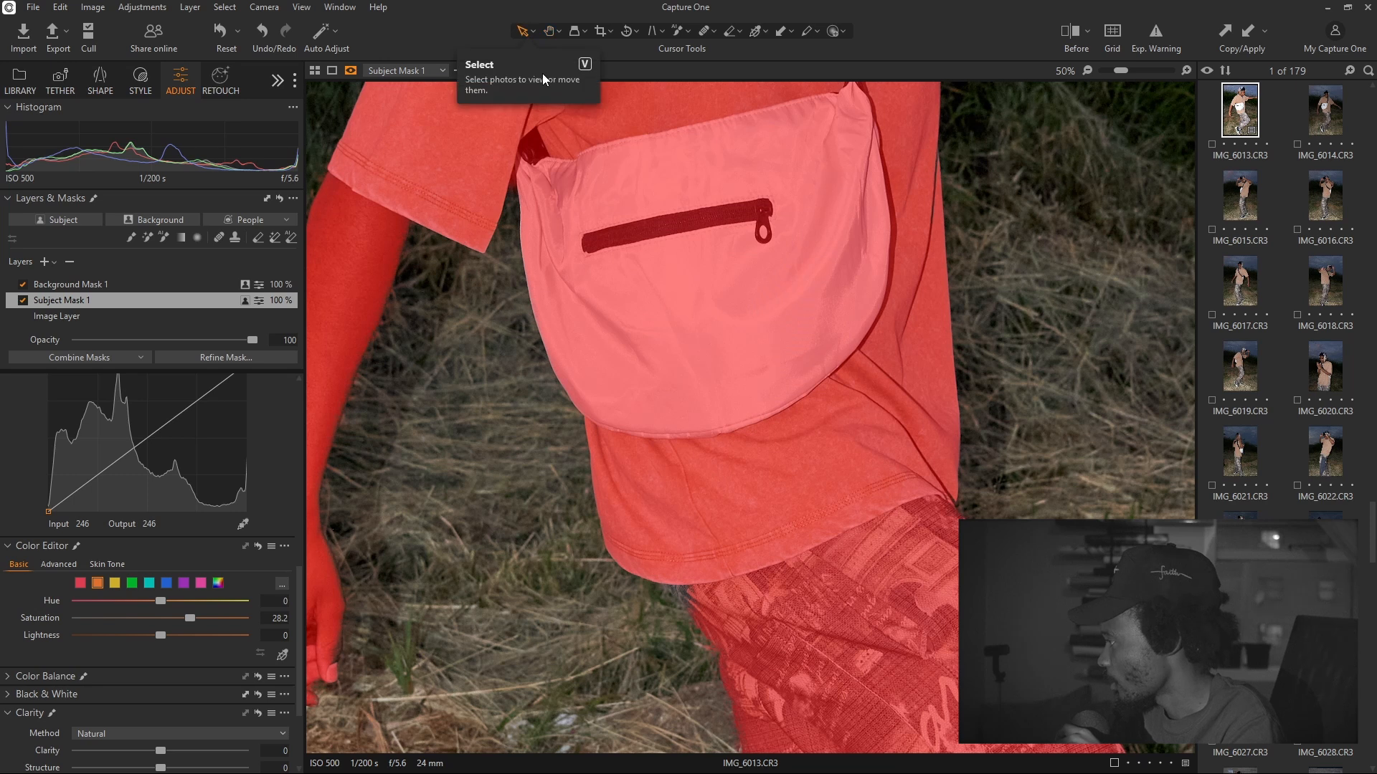
{"action": "left_click", "coordinate": [550, 33]}
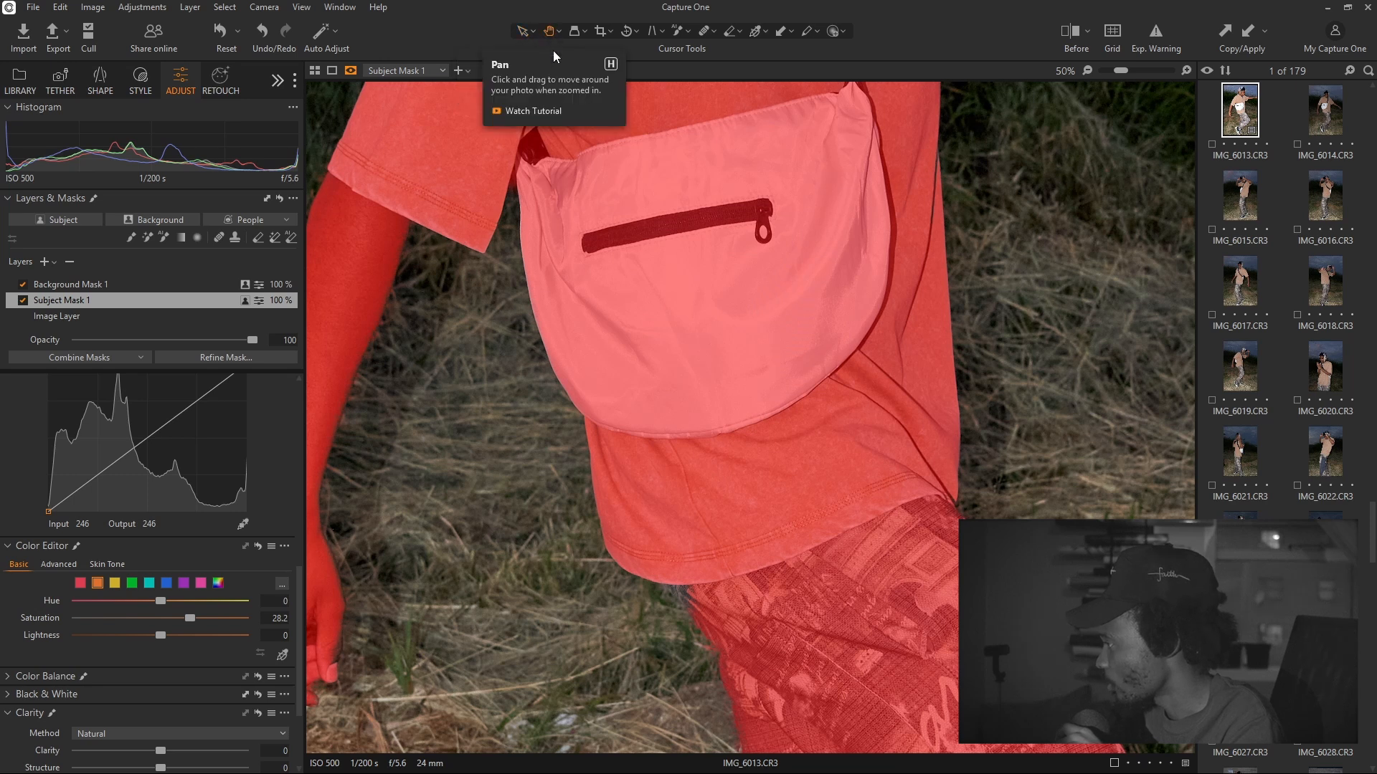
{"action": "left_click_drag", "start_coordinate": [1026, 293], "coordinate": [976, 635]}
{"action": "left_click_drag", "start_coordinate": [1002, 411], "coordinate": [1013, 645]}
{"action": "left_click_drag", "start_coordinate": [1004, 298], "coordinate": [999, 453]}
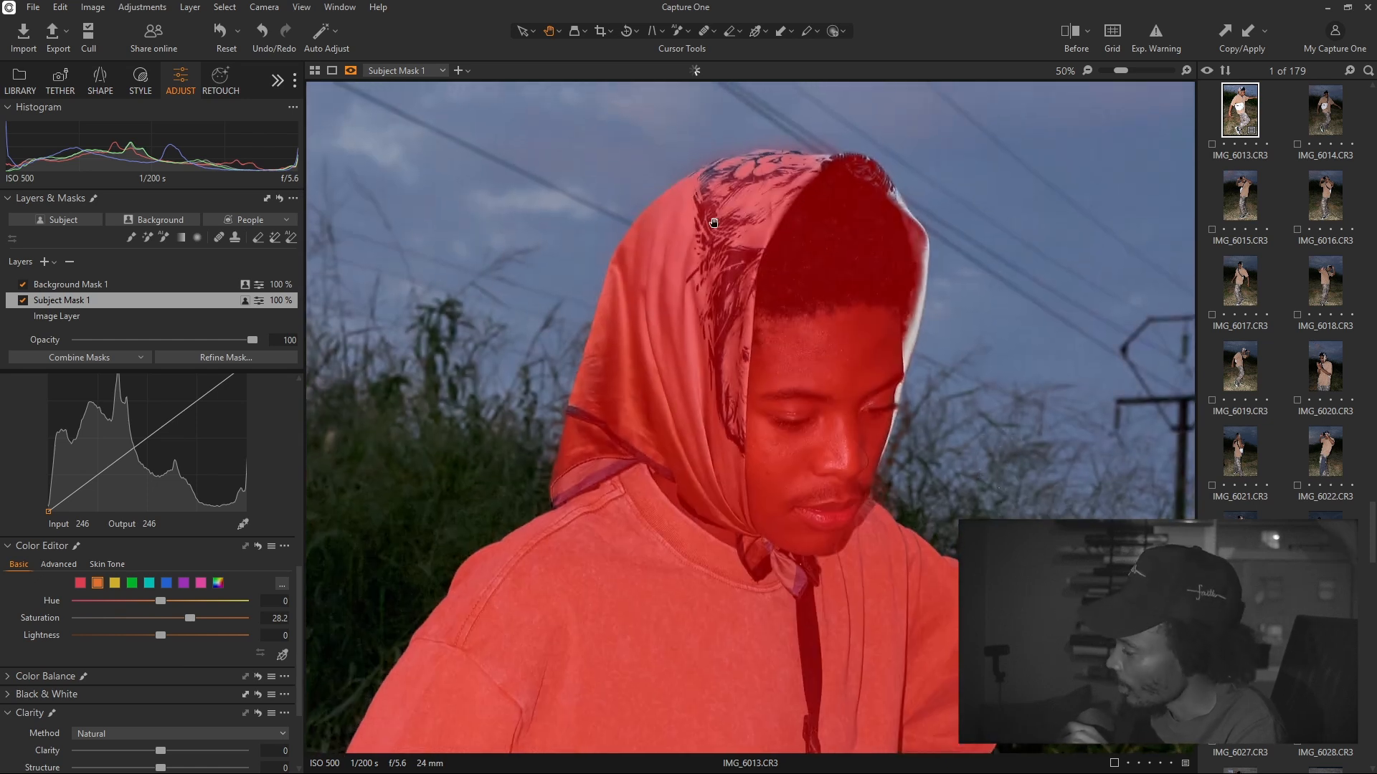
{"action": "left_click", "coordinate": [86, 317]}
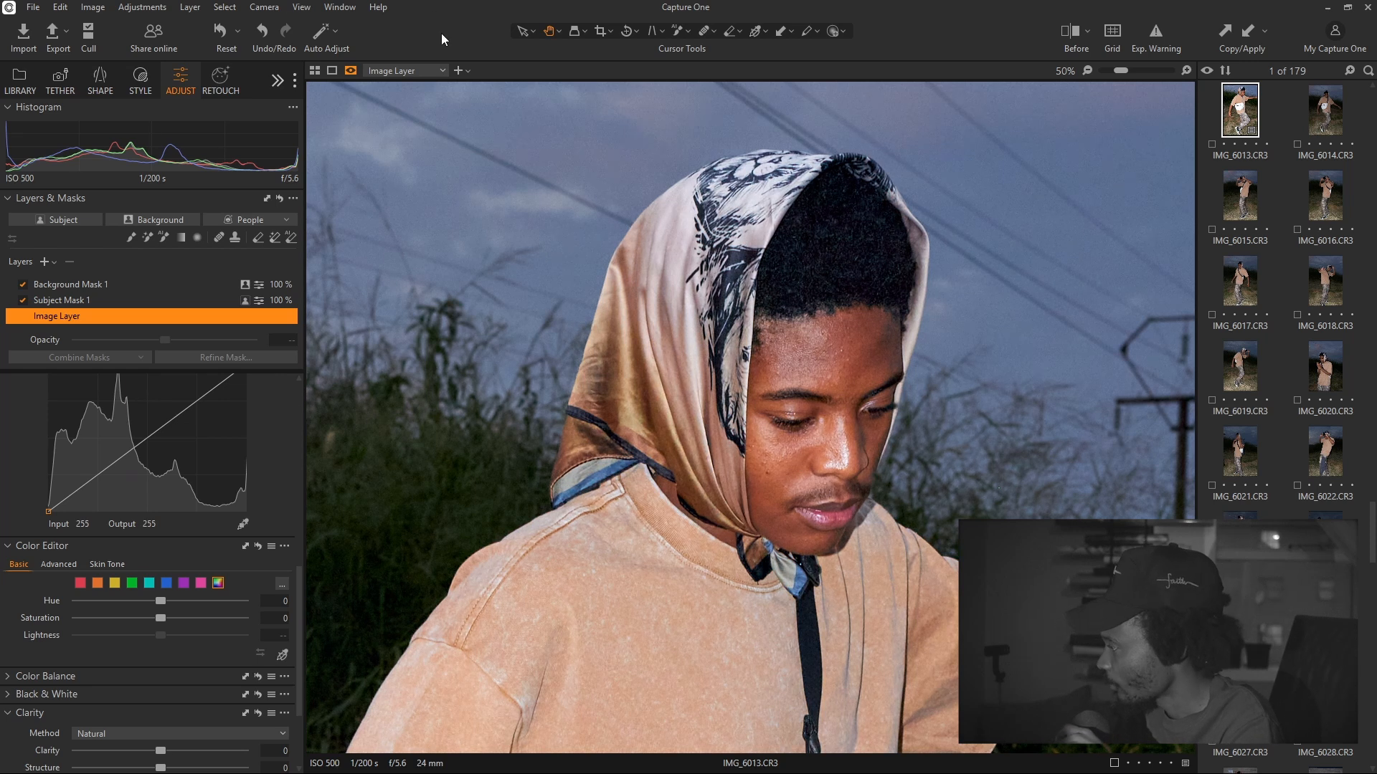
On Subject Mask 1, set the orange swatch to saturation 37.1 and hue 7.5
{"action": "left_click", "coordinate": [102, 582]}
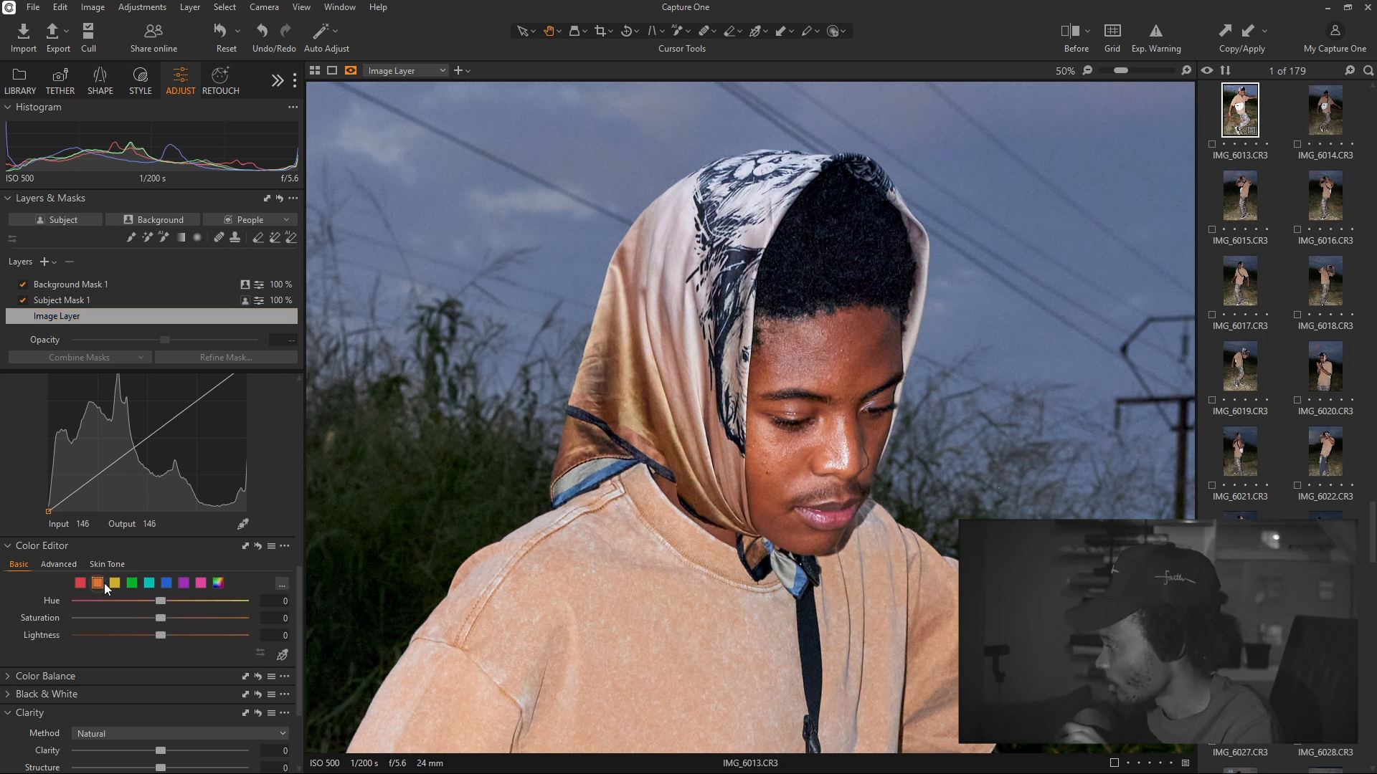
{"action": "left_click", "coordinate": [70, 302]}
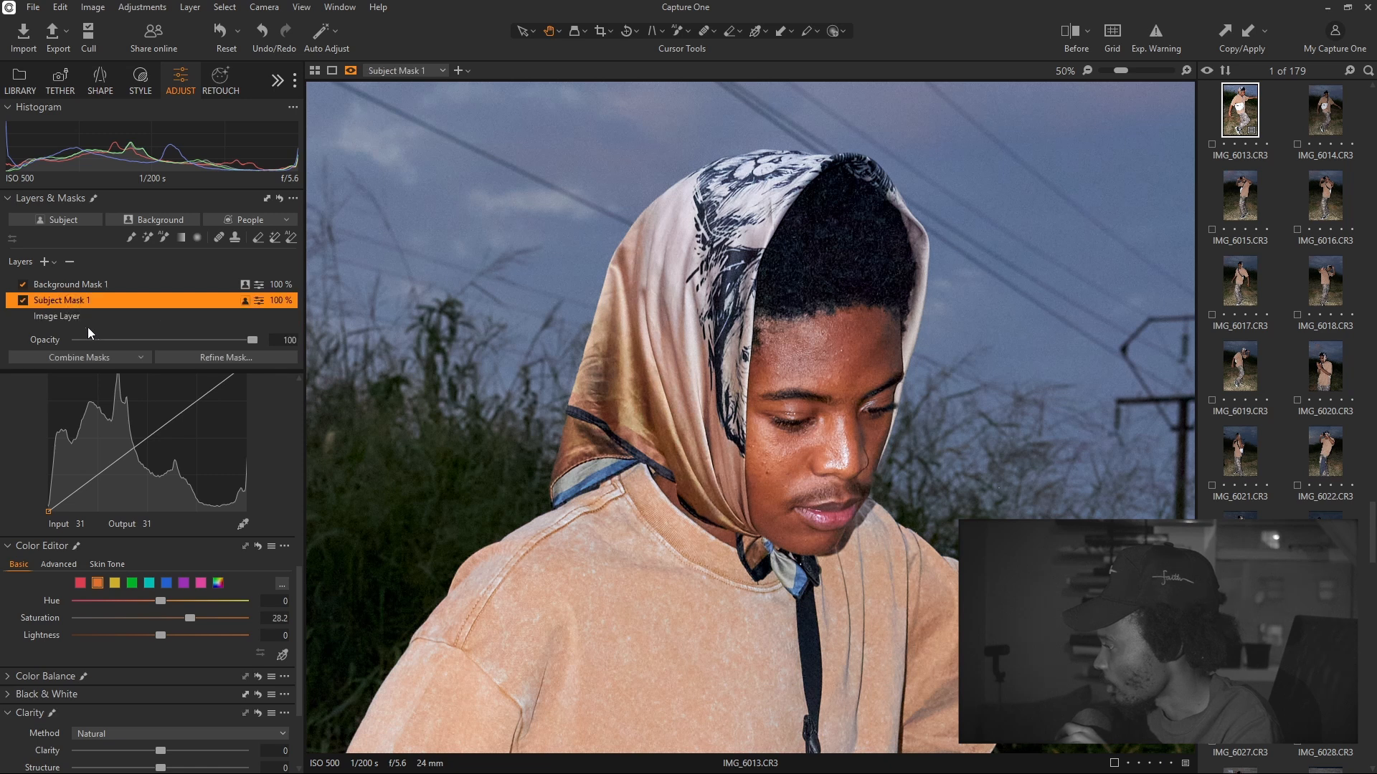
{"action": "key", "text": "m"}
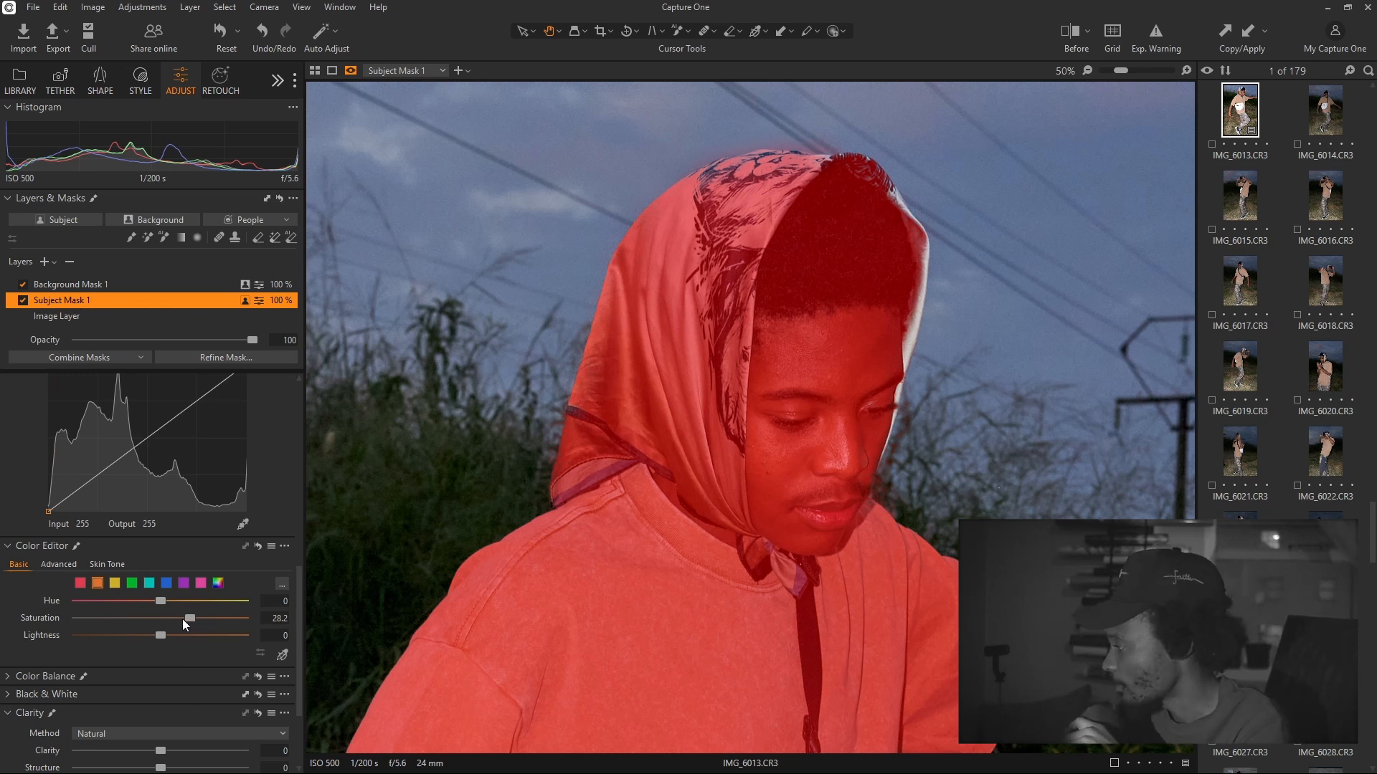
{"action": "left_click_drag", "start_coordinate": [192, 616], "coordinate": [200, 614]}
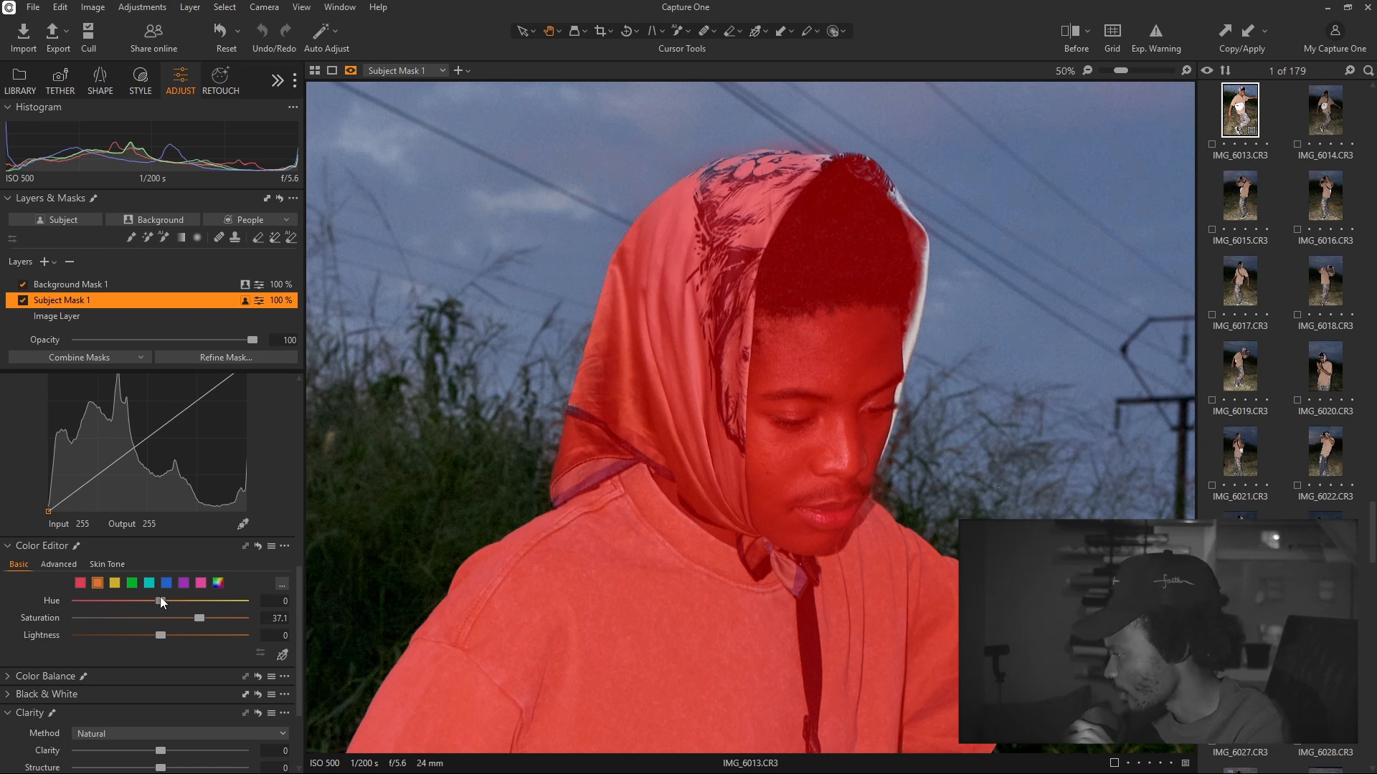
{"action": "left_click_drag", "start_coordinate": [160, 599], "coordinate": [159, 598]}
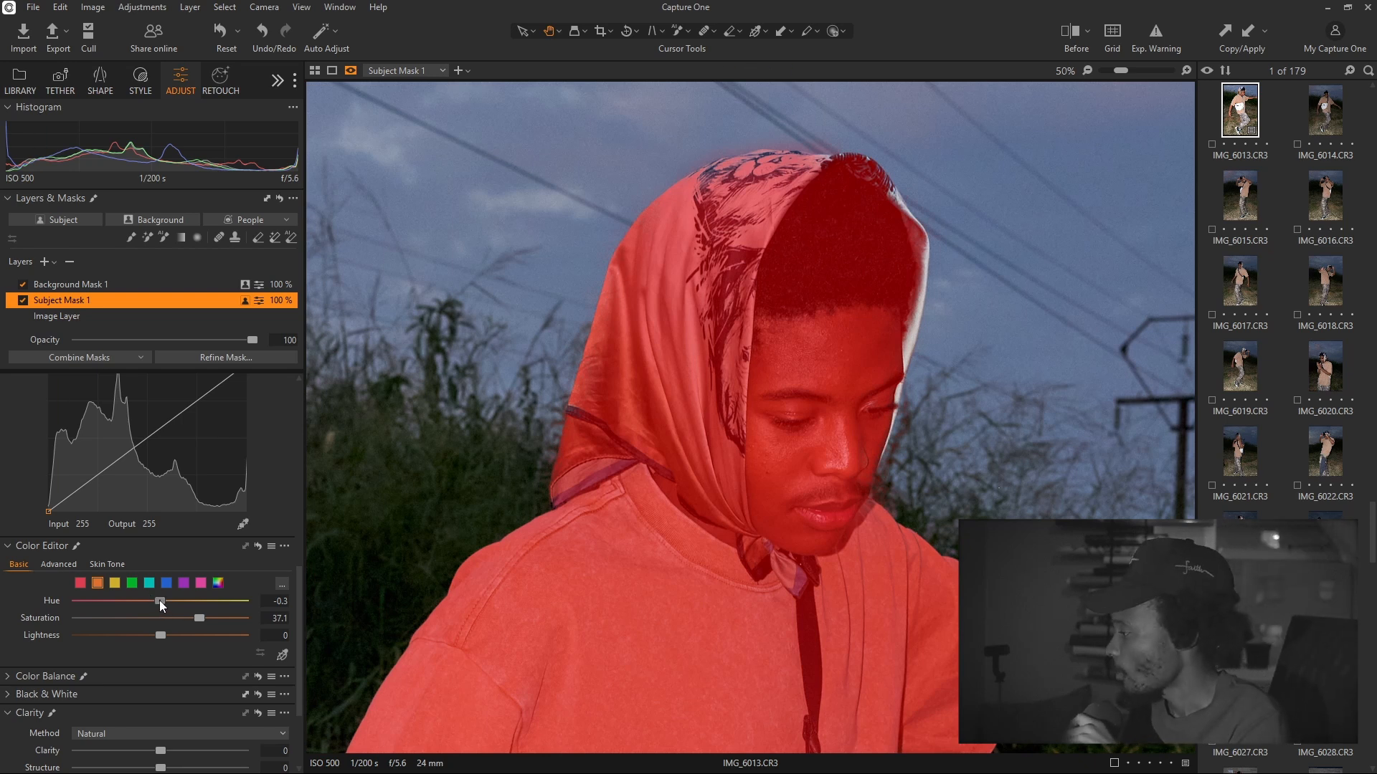
{"action": "left_click_drag", "start_coordinate": [159, 600], "coordinate": [165, 601]}
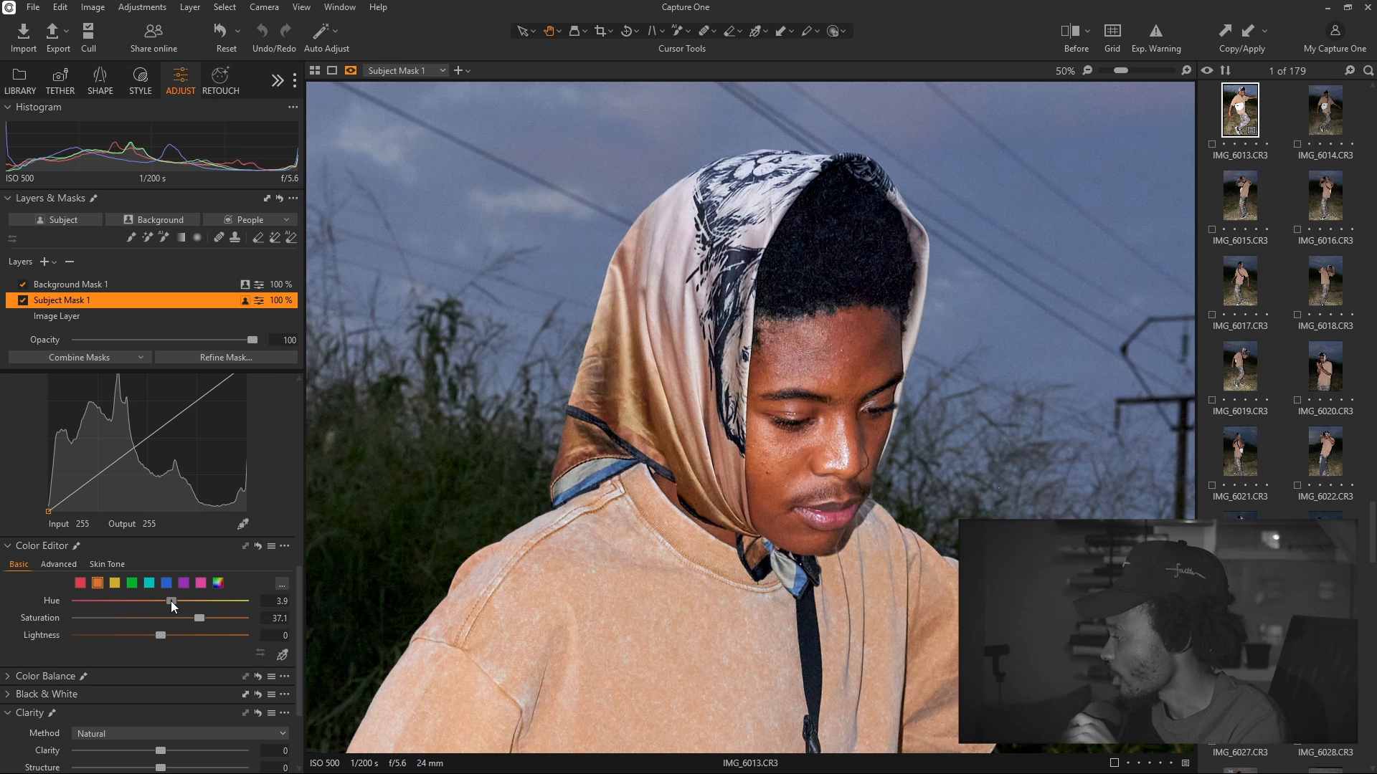
{"action": "left_click_drag", "start_coordinate": [178, 603], "coordinate": [182, 602]}
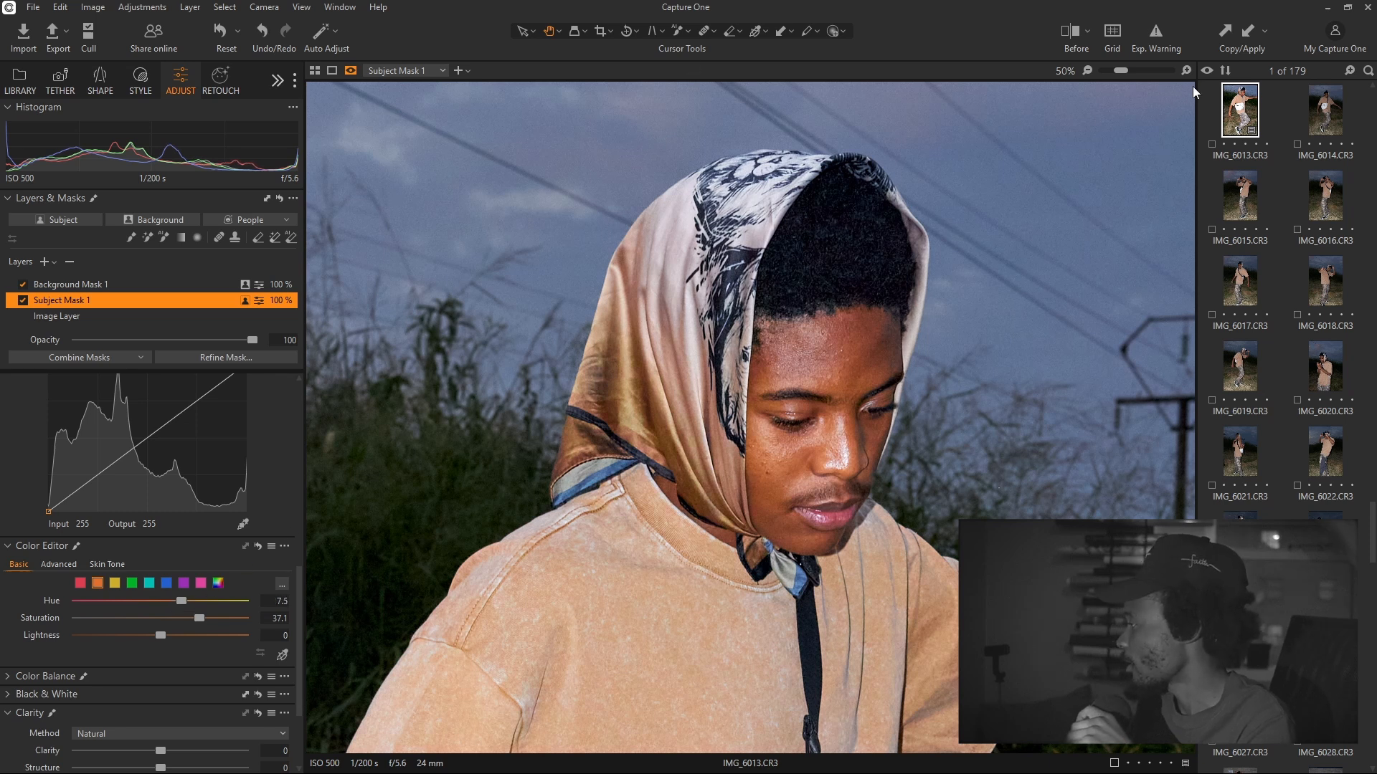
{"action": "left_click", "coordinate": [1085, 72]}
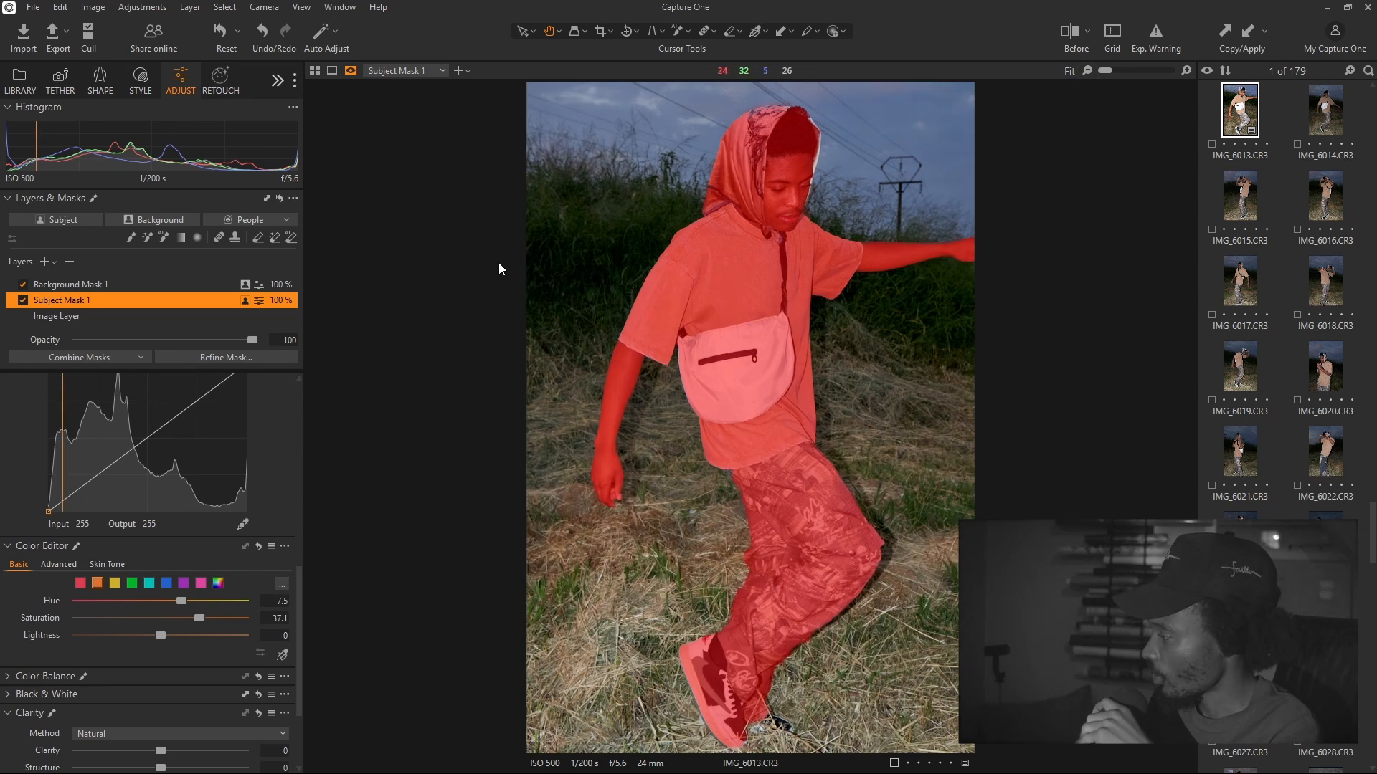
Split-compare the original dark dusk shot against the brightened, warmer edit using Before
{"action": "left_click", "coordinate": [101, 319]}
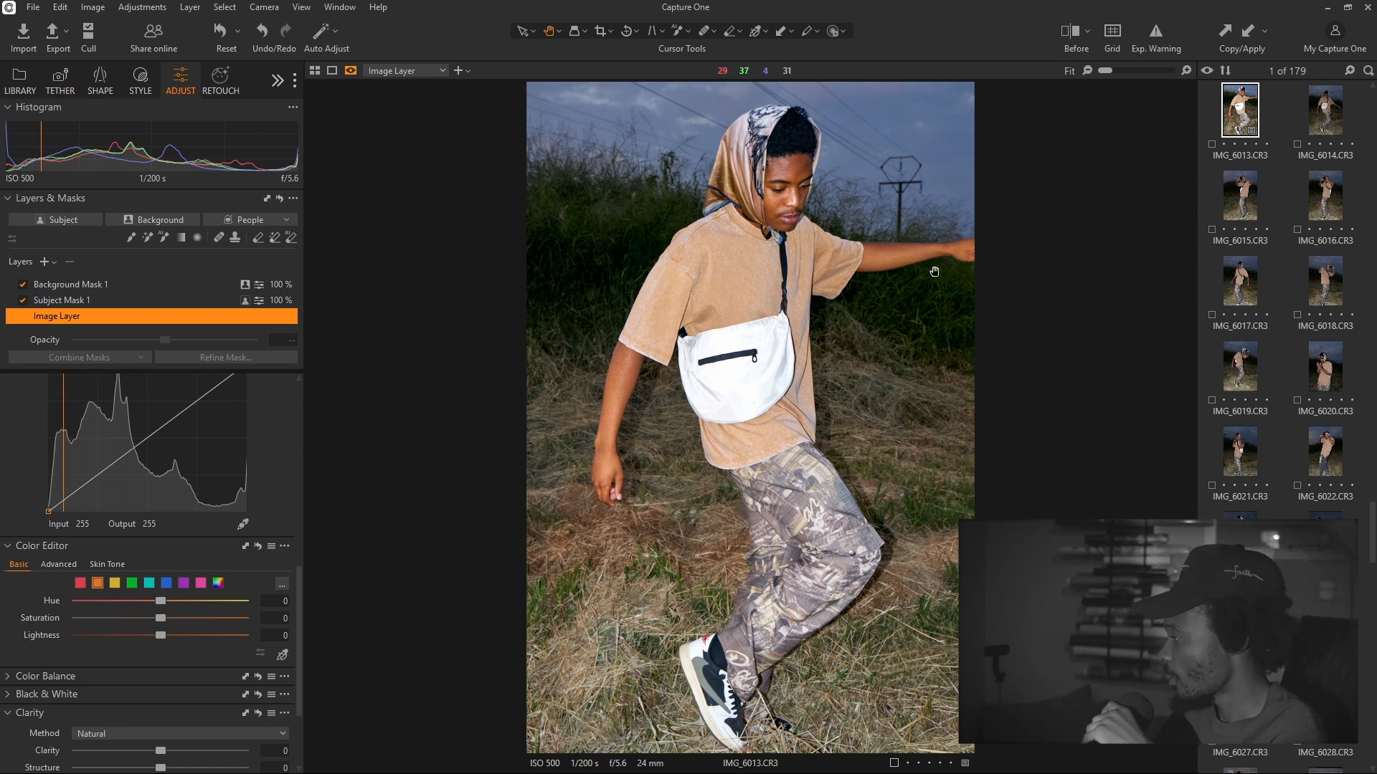
{"action": "left_click", "coordinate": [1067, 43]}
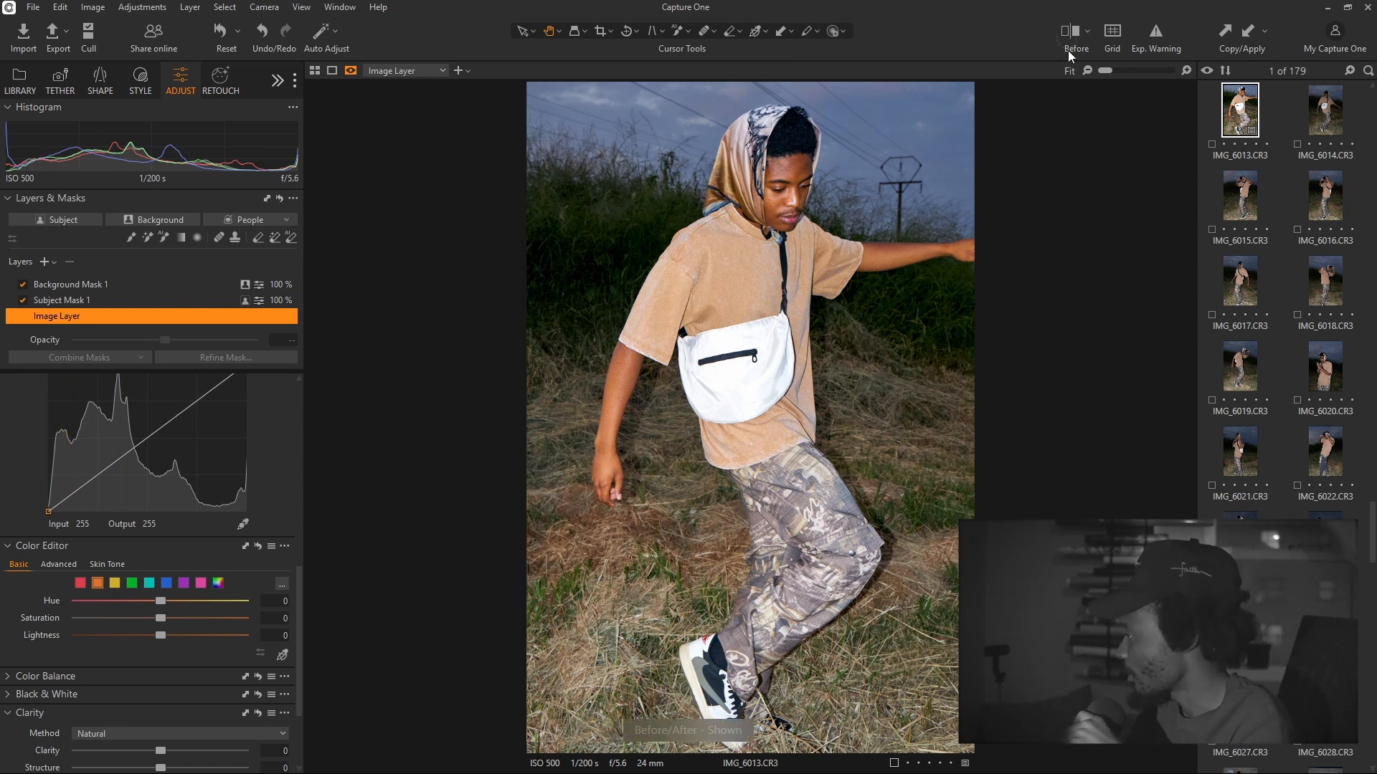
{"action": "left_click_drag", "start_coordinate": [750, 418], "coordinate": [1023, 424]}
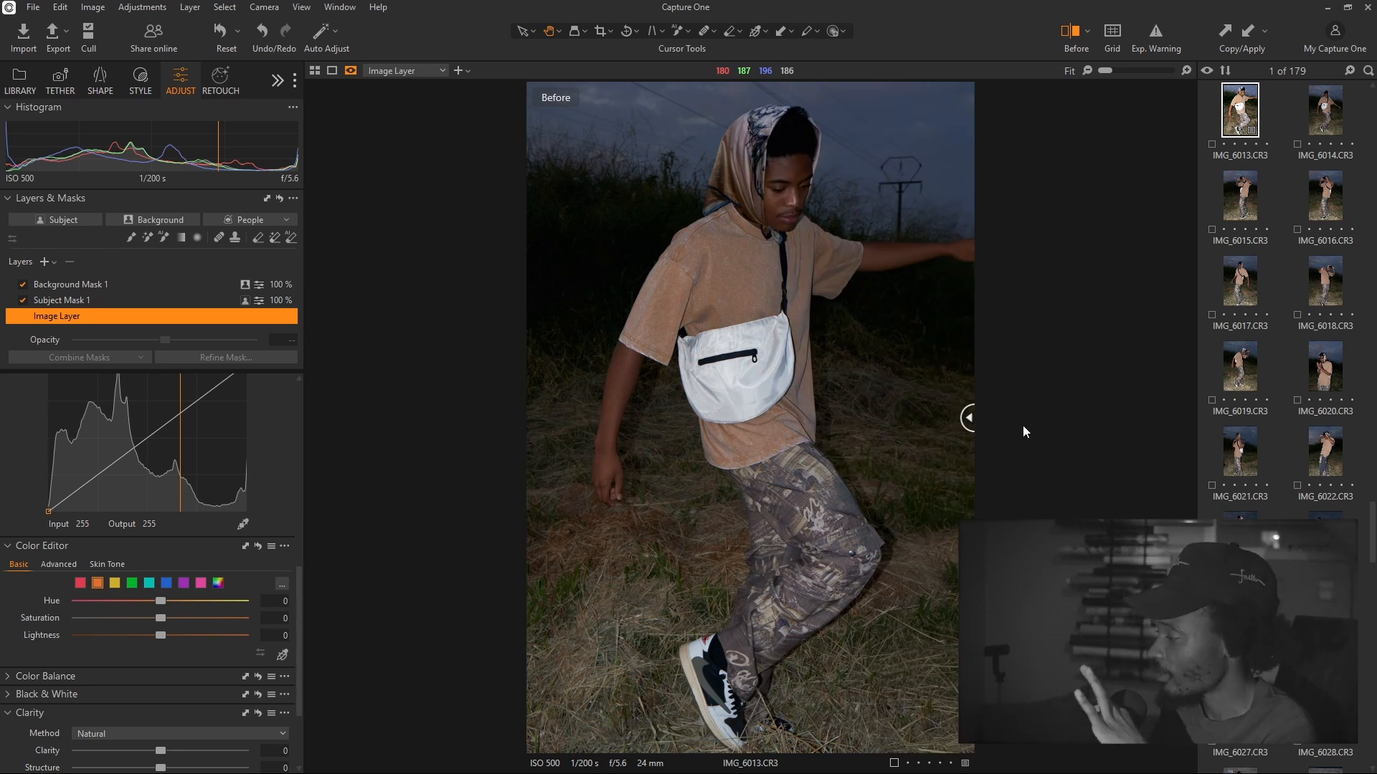
{"action": "left_click_drag", "start_coordinate": [966, 419], "coordinate": [531, 434]}
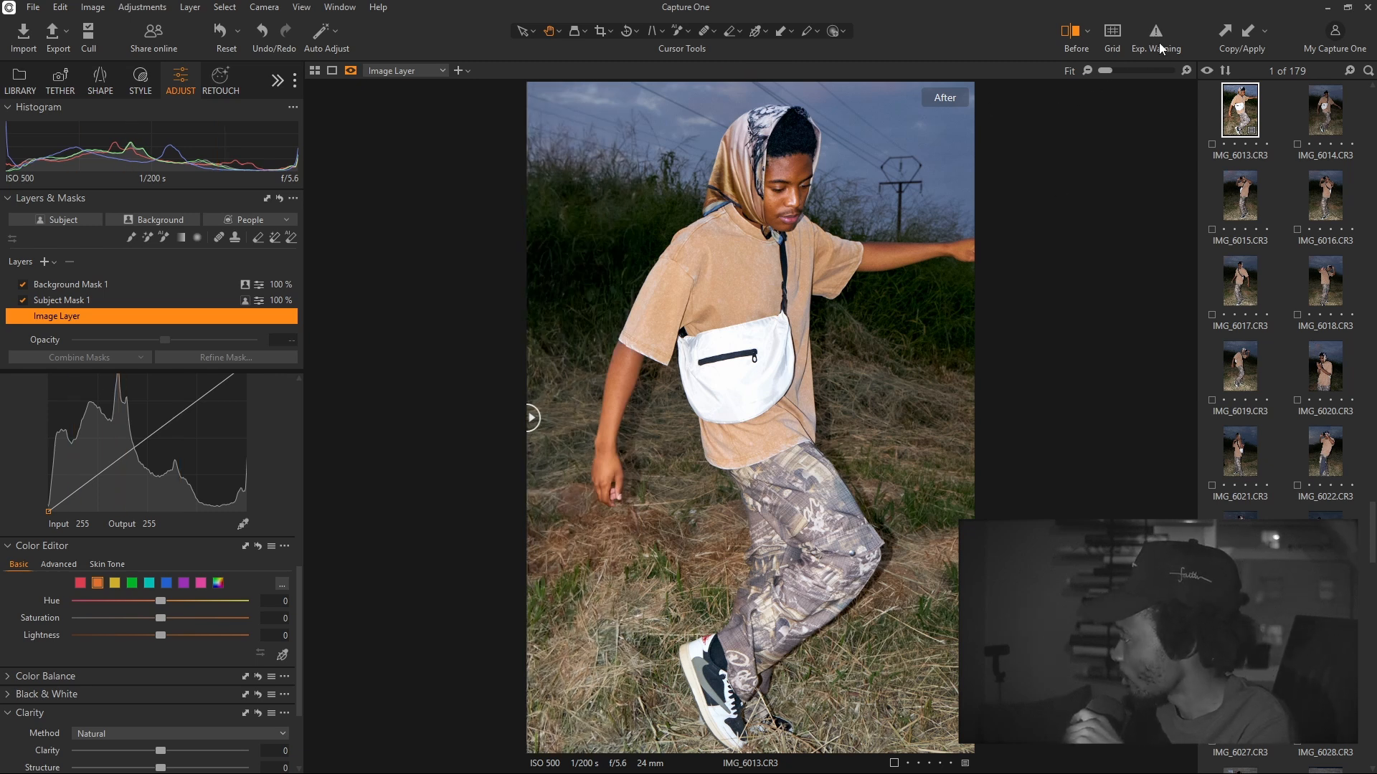
Zoom to 100% and pan up past the sweatshirt to centre the subject's face
{"action": "left_click", "coordinate": [1188, 69]}
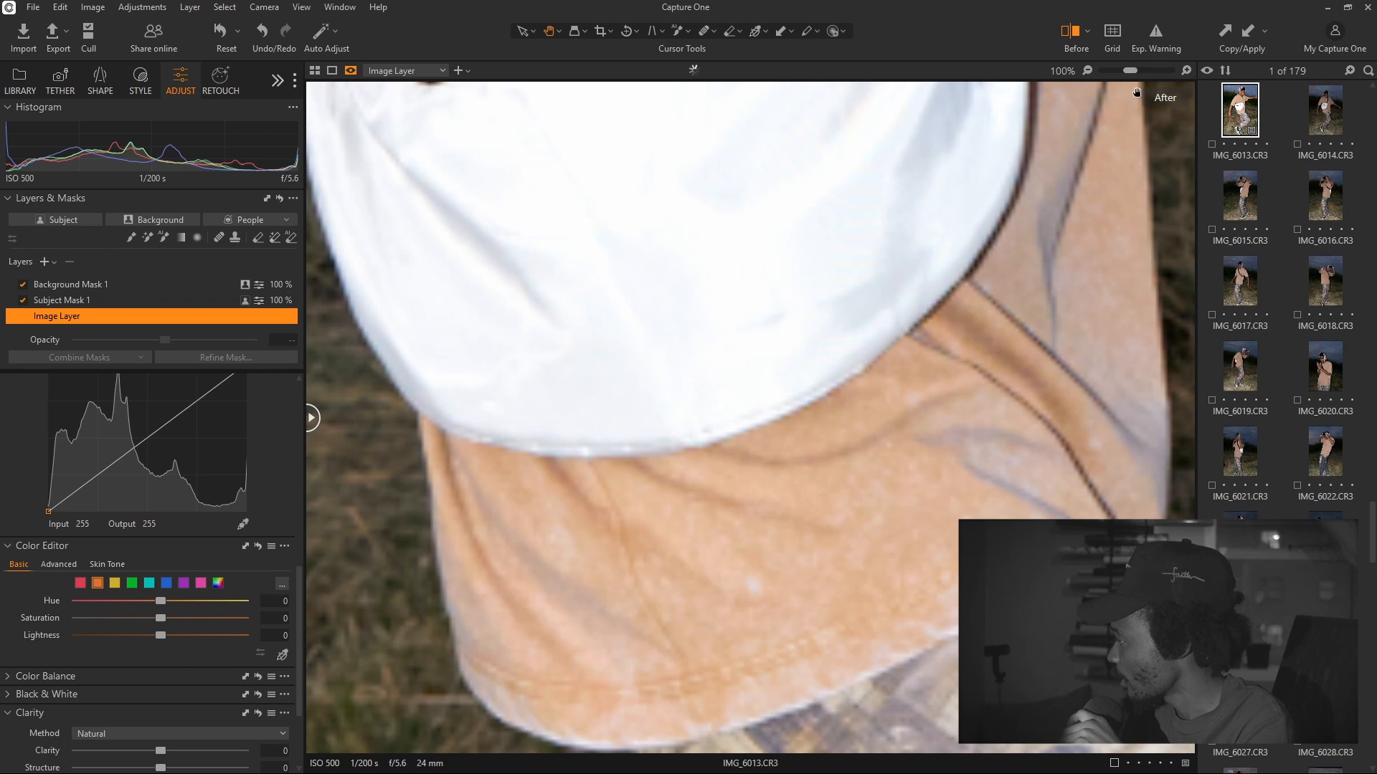
{"action": "left_click_drag", "start_coordinate": [1009, 217], "coordinate": [990, 623]}
{"action": "left_click_drag", "start_coordinate": [941, 387], "coordinate": [975, 717]}
{"action": "left_click_drag", "start_coordinate": [961, 270], "coordinate": [975, 725]}
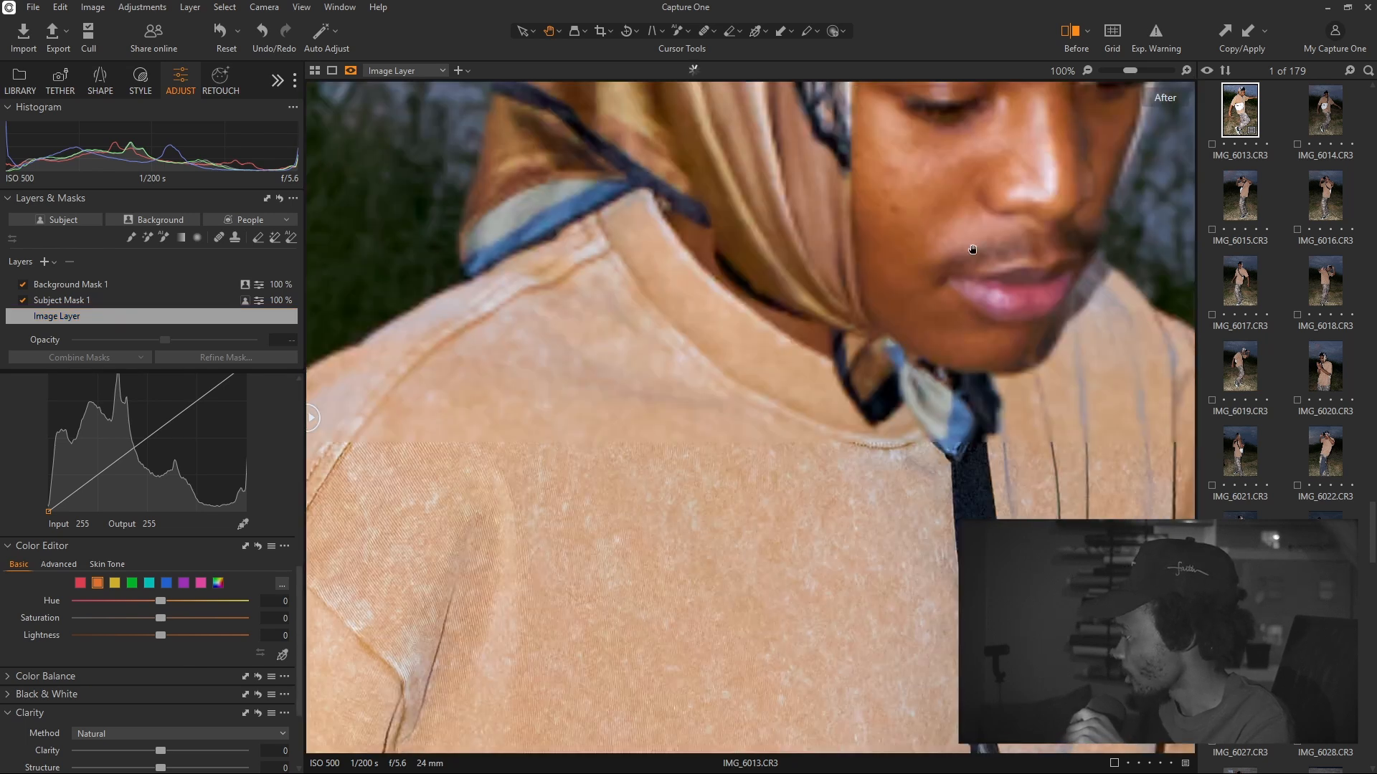
{"action": "left_click_drag", "start_coordinate": [970, 252], "coordinate": [860, 448]}
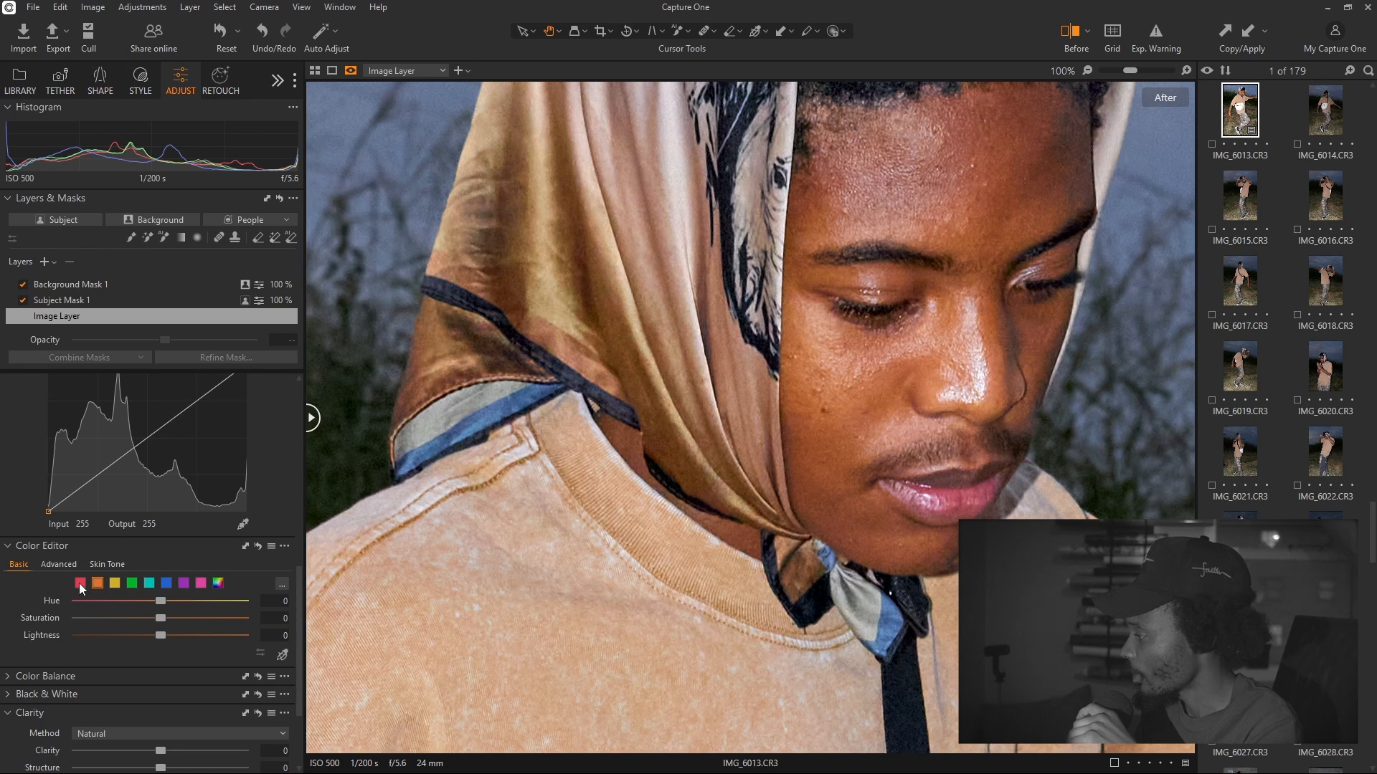
{"action": "left_click_drag", "start_coordinate": [847, 322], "coordinate": [777, 384]}
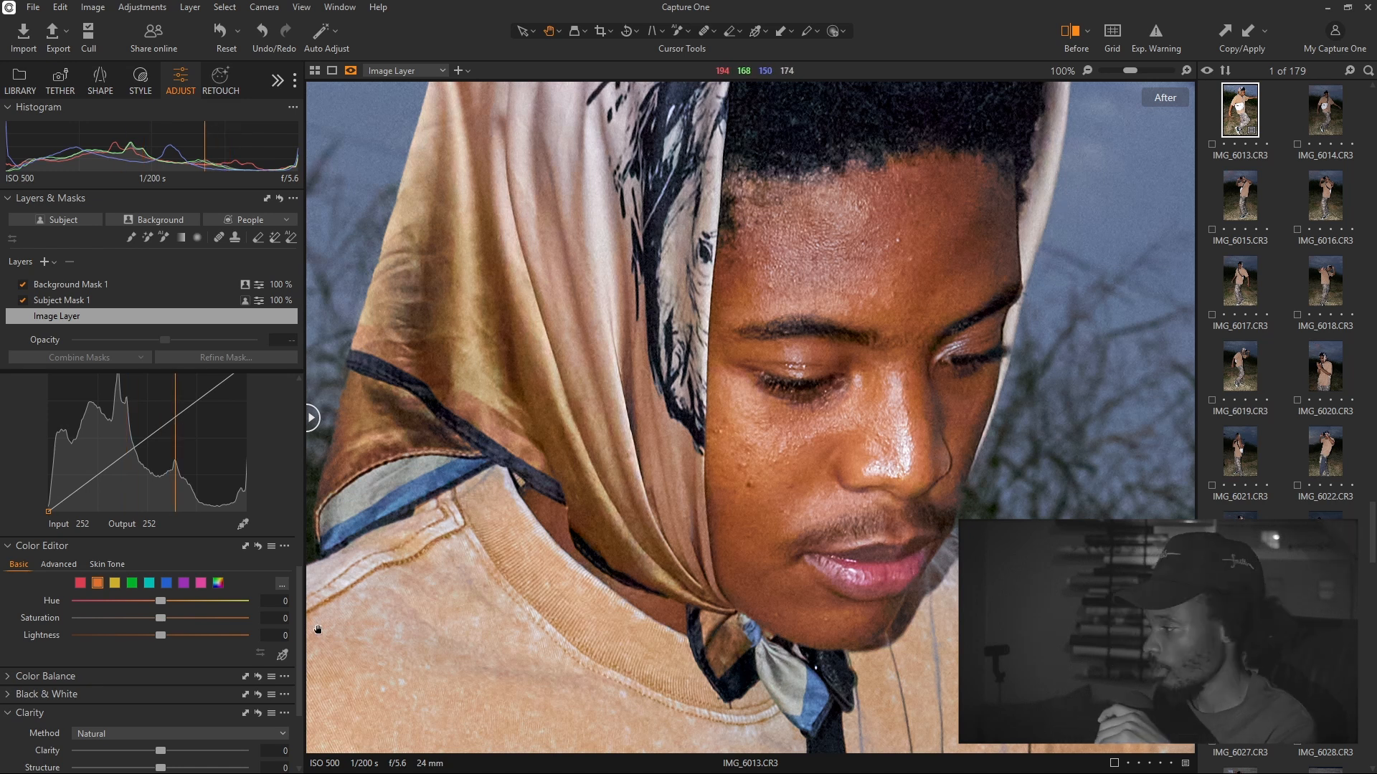
On the Image Layer, give the red tones lightness 8.6 and hue 4.6
{"action": "left_click", "coordinate": [81, 582]}
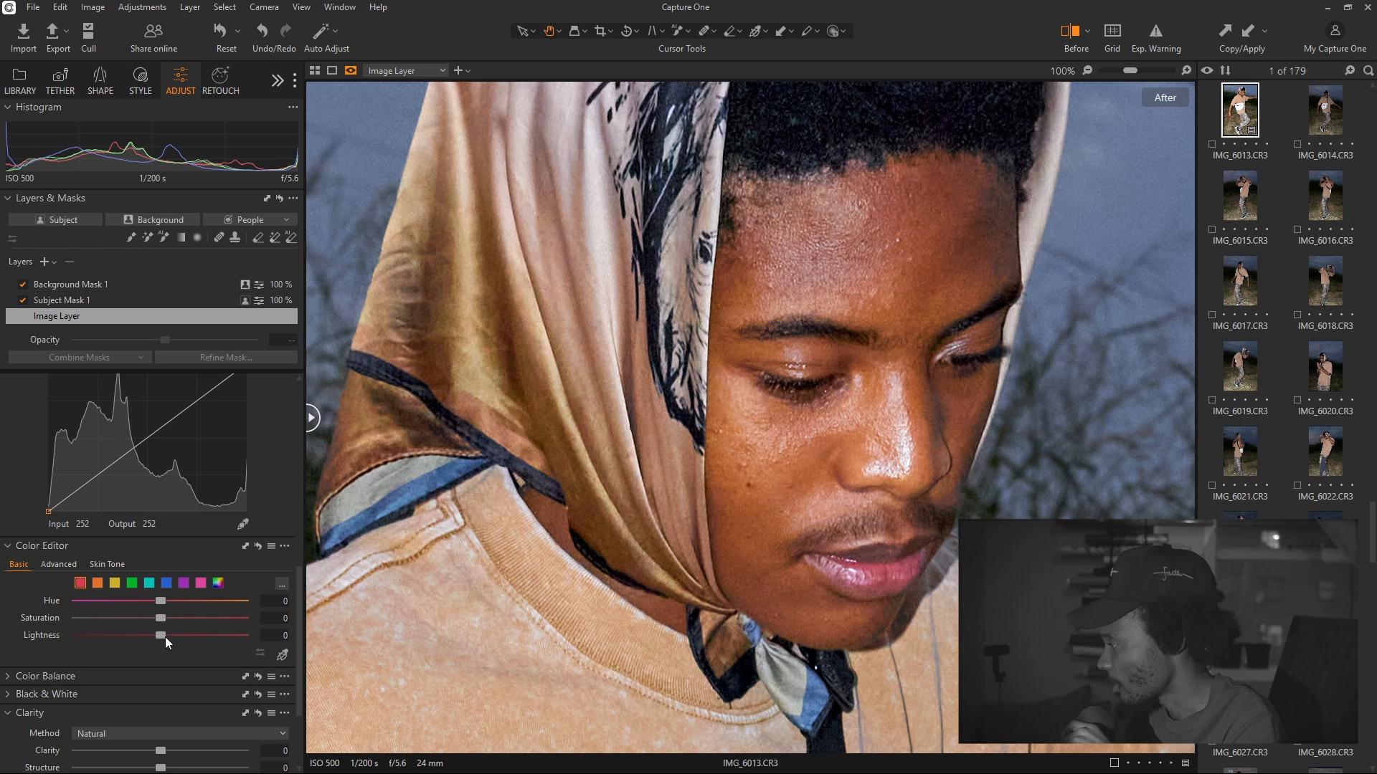
{"action": "left_click_drag", "start_coordinate": [162, 634], "coordinate": [176, 635]}
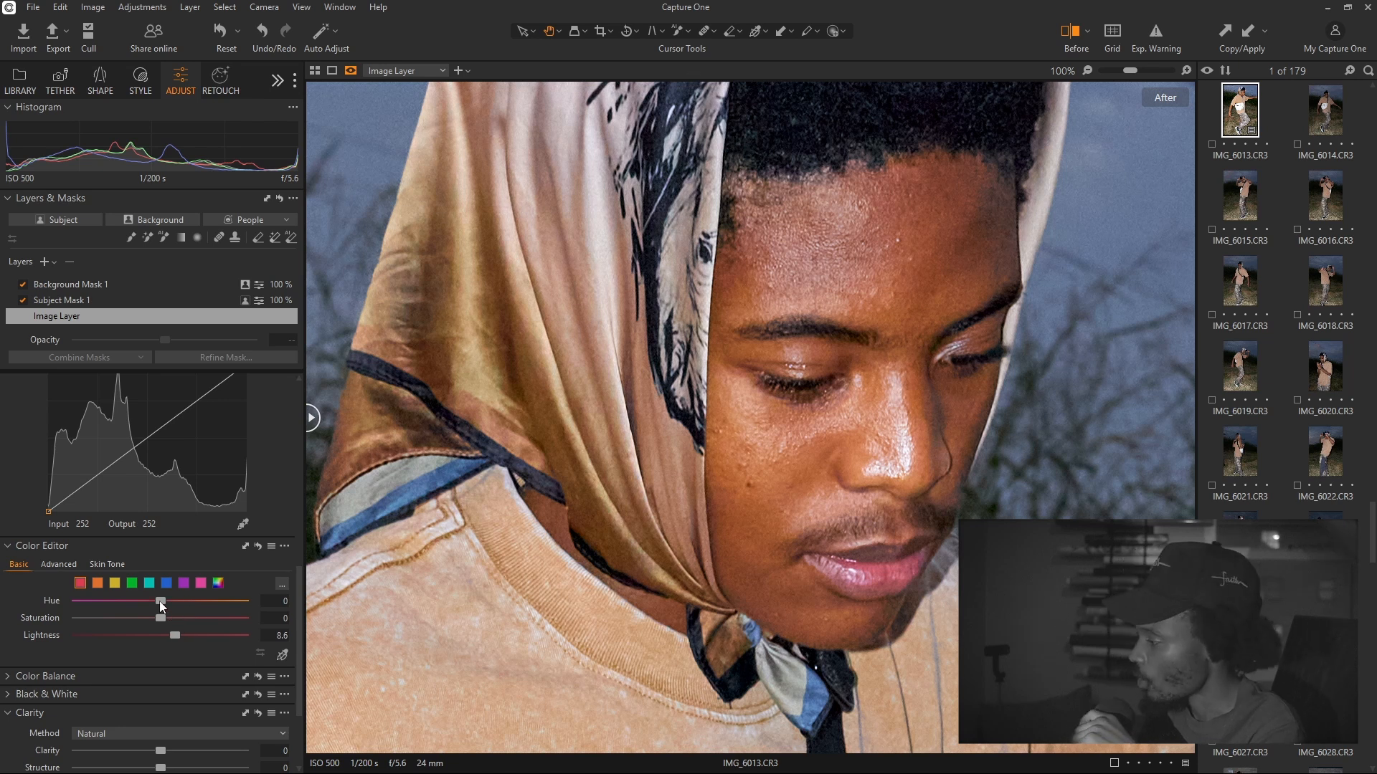
{"action": "left_click_drag", "start_coordinate": [162, 600], "coordinate": [167, 601]}
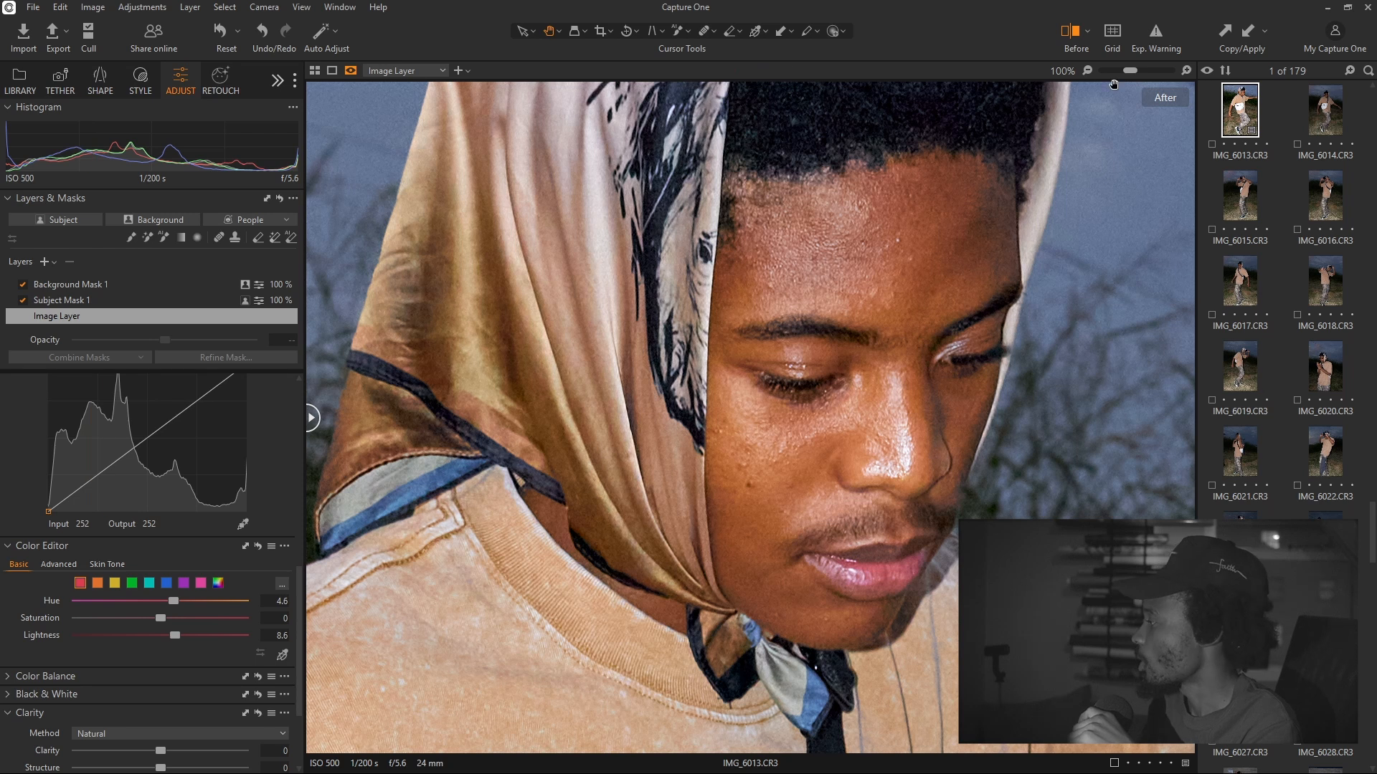
{"action": "left_click", "coordinate": [1087, 72]}
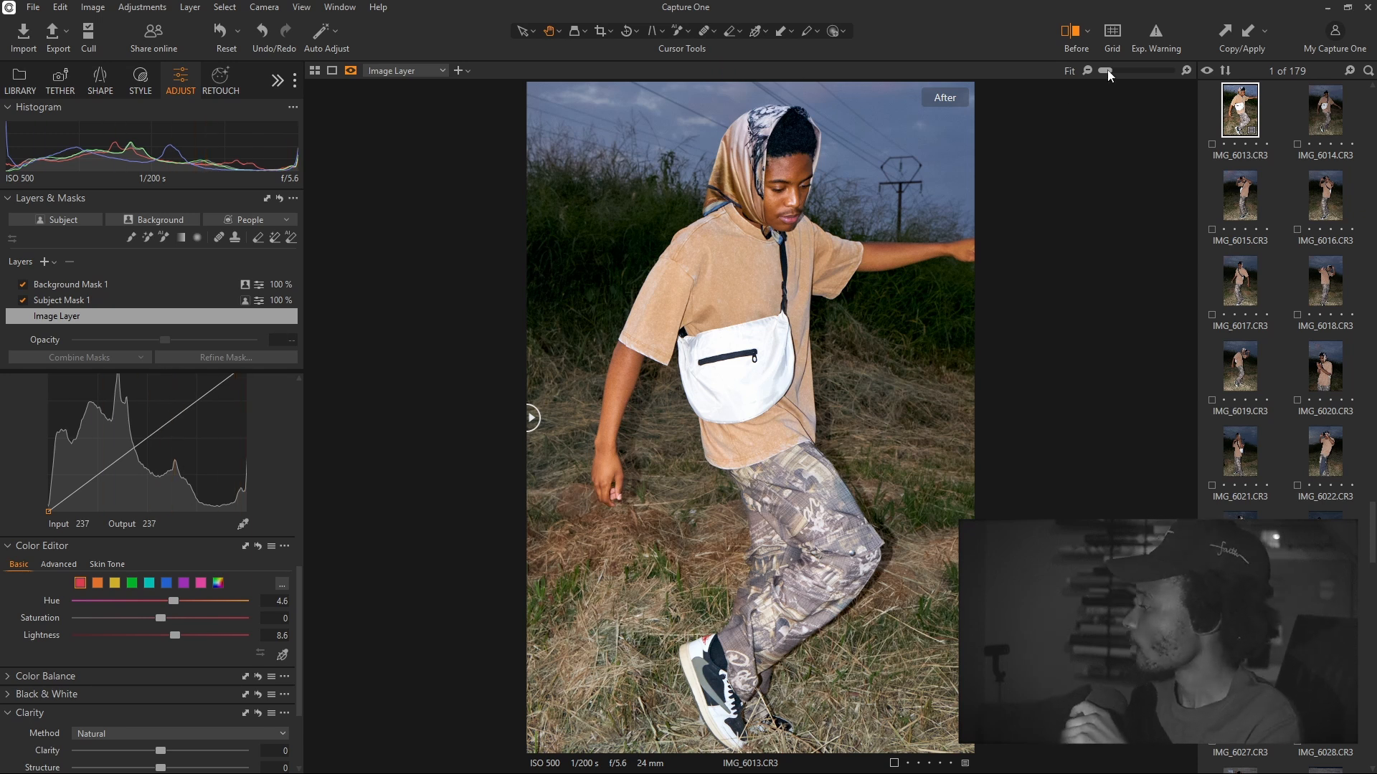
Zoom to 100% and pan past the bag and shirt strap up to the subject's face
{"action": "left_click", "coordinate": [1186, 70]}
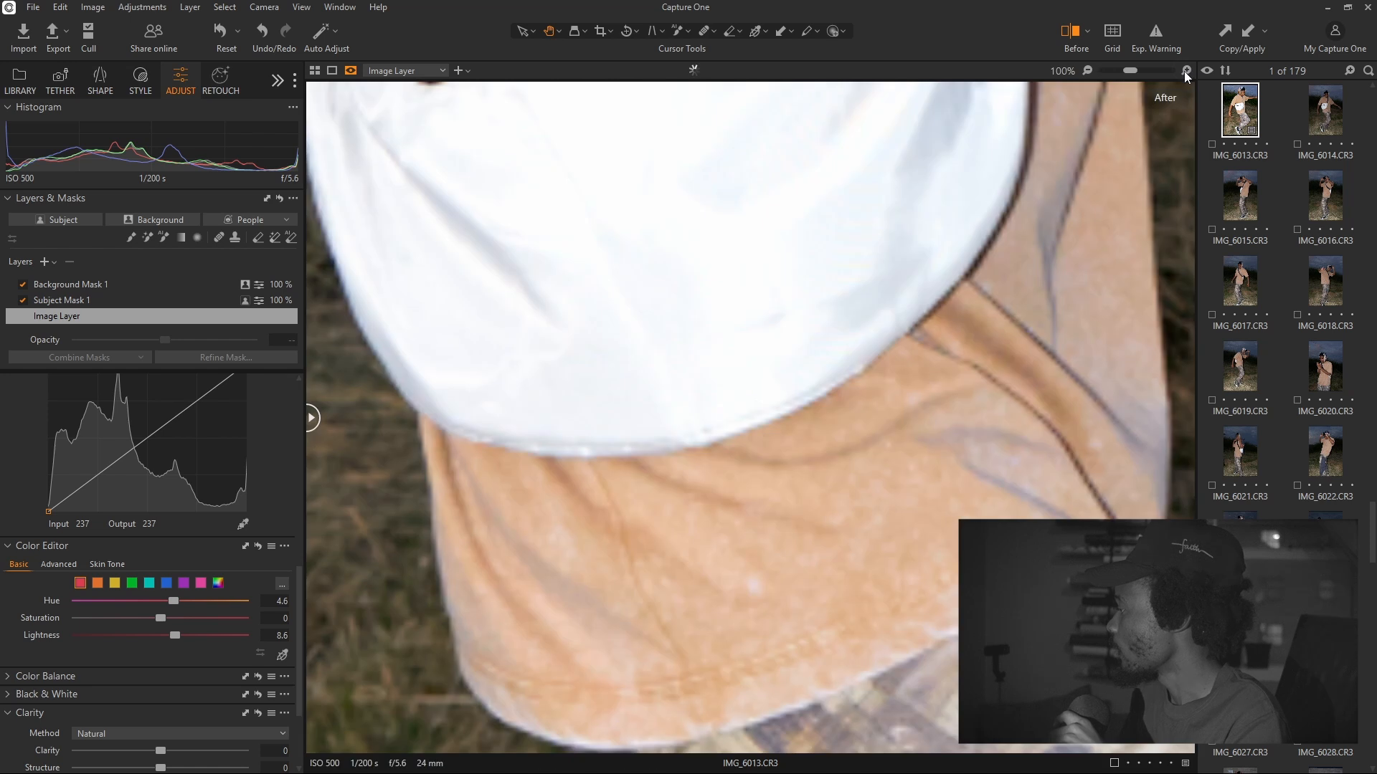
{"action": "left_click_drag", "start_coordinate": [1026, 246], "coordinate": [955, 689]}
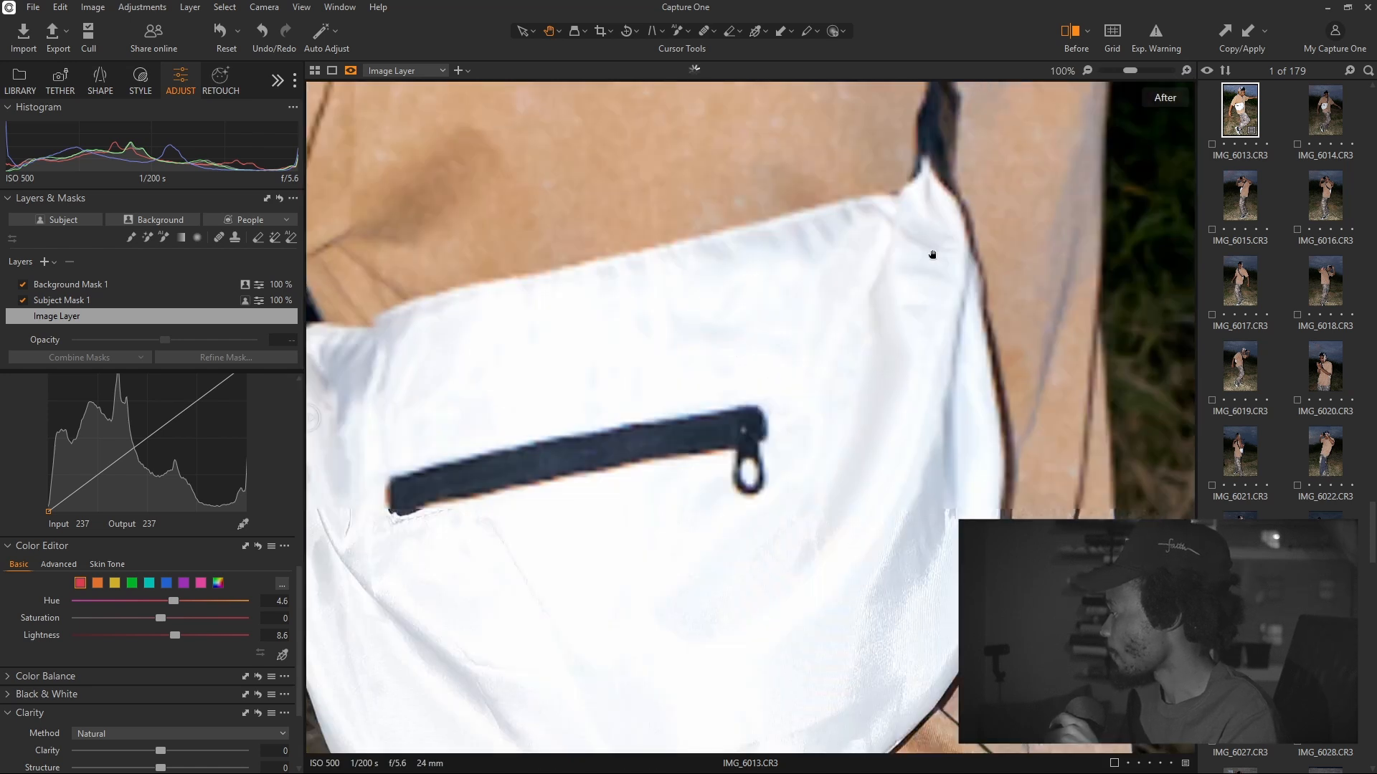
{"action": "left_click_drag", "start_coordinate": [933, 256], "coordinate": [937, 548]}
{"action": "left_click_drag", "start_coordinate": [969, 289], "coordinate": [856, 561]}
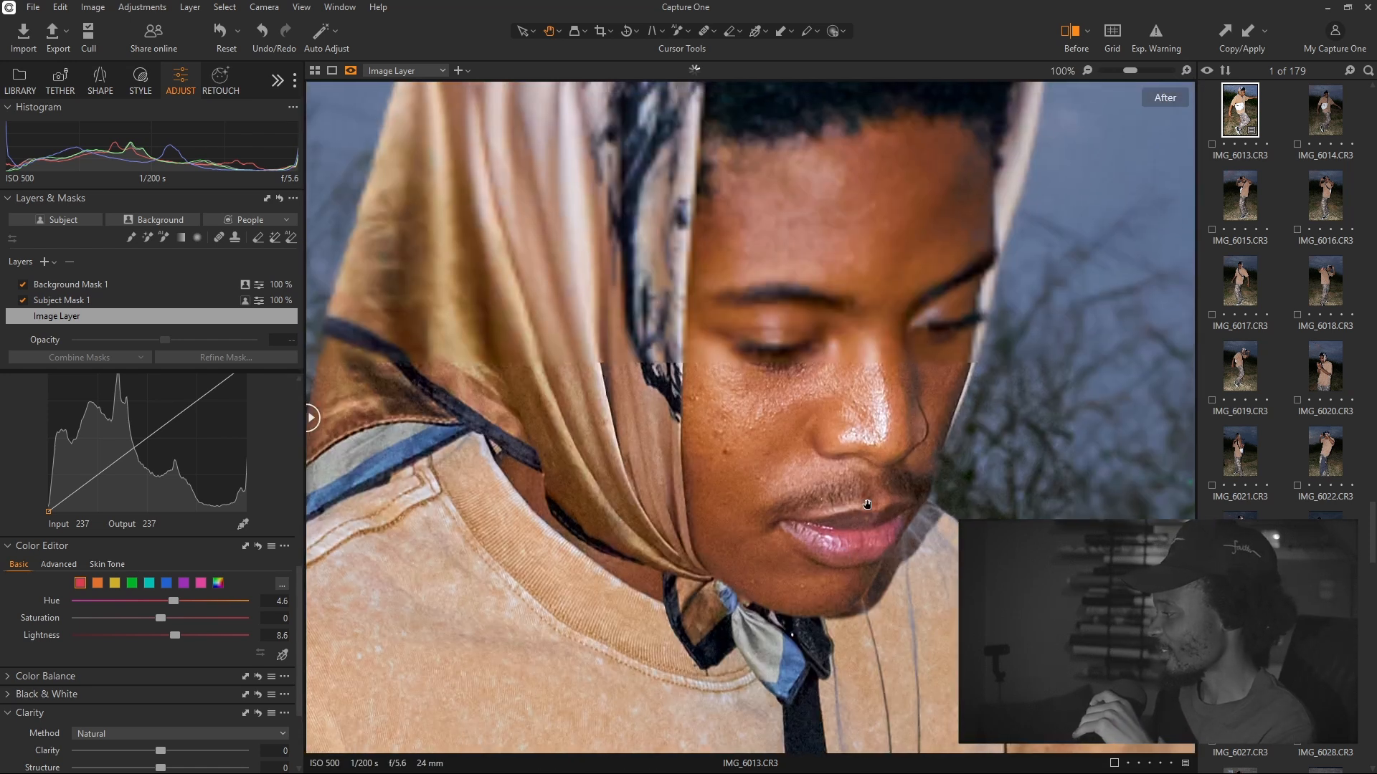
{"action": "left_click_drag", "start_coordinate": [939, 304], "coordinate": [915, 377]}
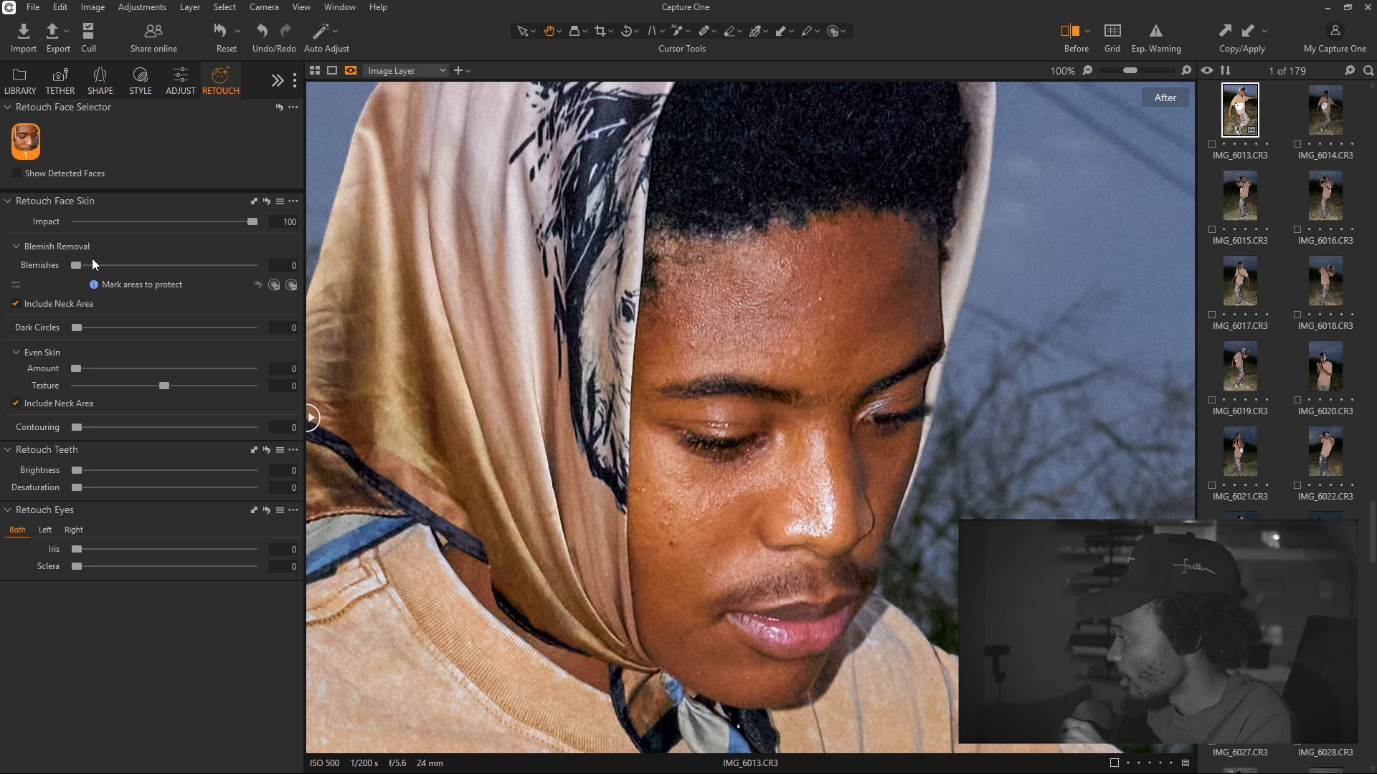
Show the detected face, raise Even Skin to Amount 98 with Texture 66, and fit the photo
{"action": "left_click", "coordinate": [16, 174]}
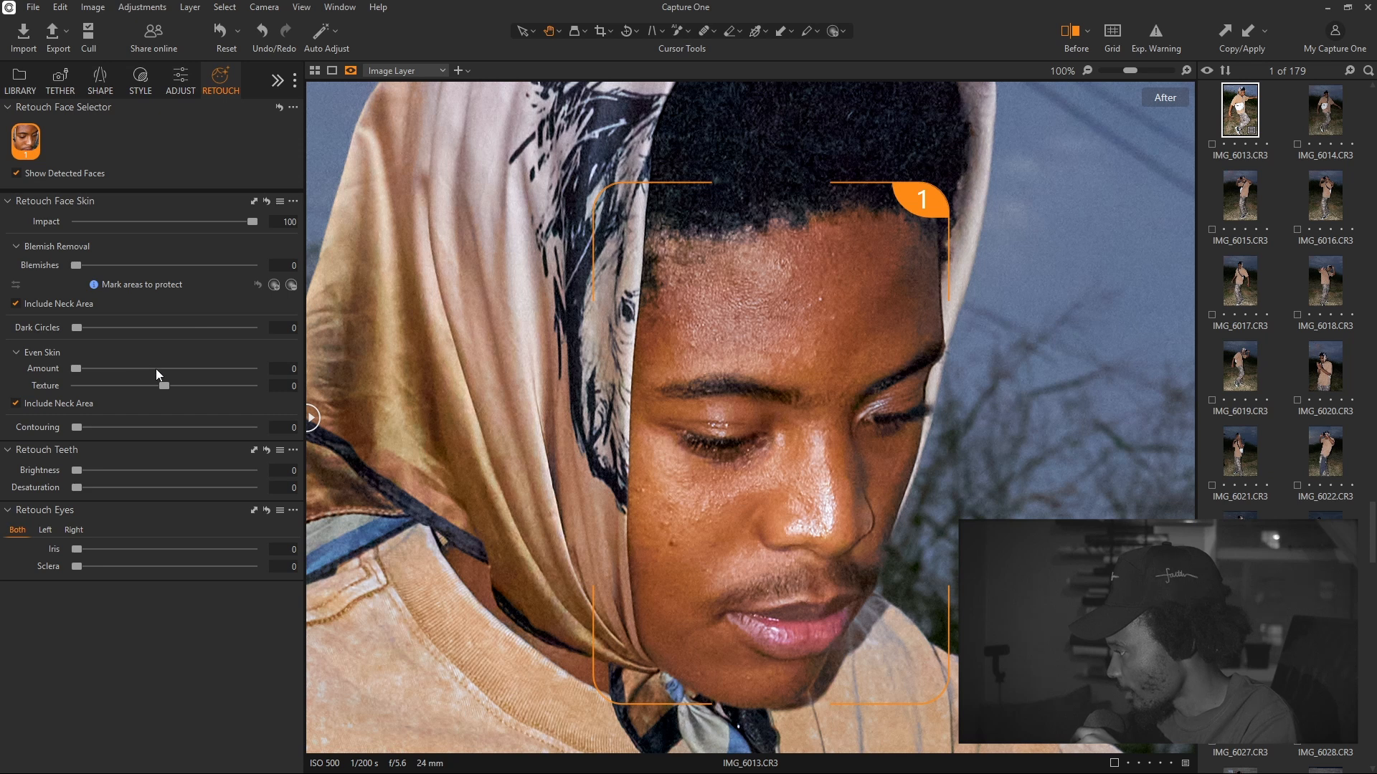
{"action": "left_click_drag", "start_coordinate": [159, 374], "coordinate": [172, 373]}
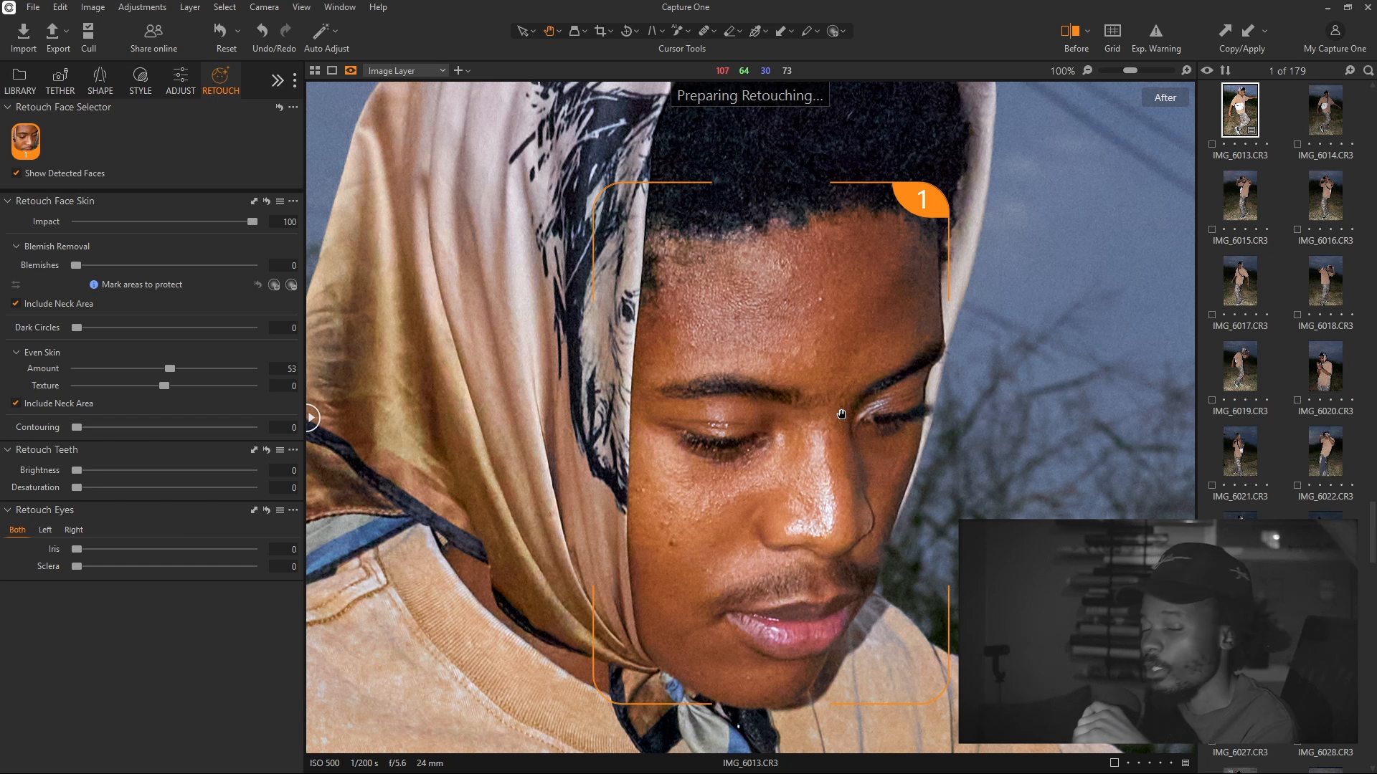
{"action": "left_click_drag", "start_coordinate": [170, 368], "coordinate": [228, 369]}
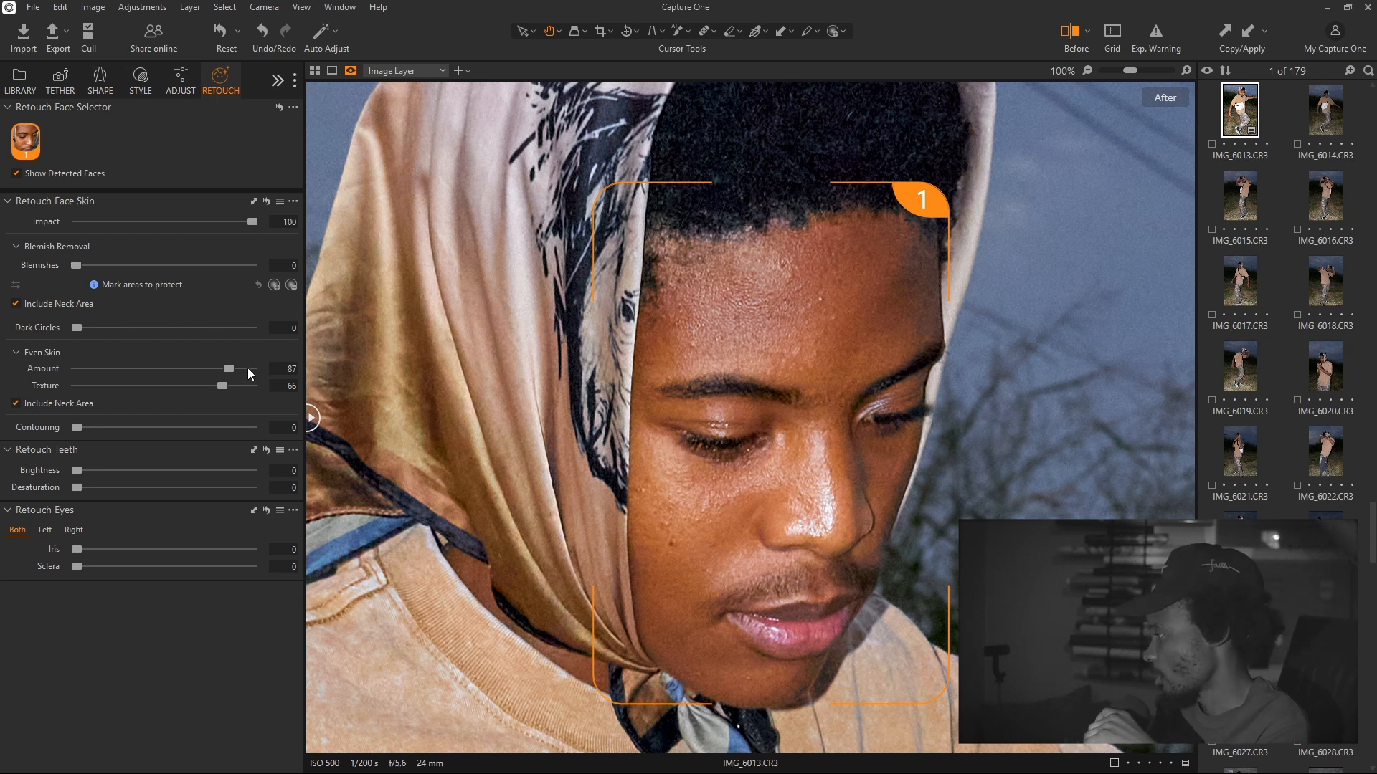
{"action": "left_click_drag", "start_coordinate": [229, 369], "coordinate": [249, 368]}
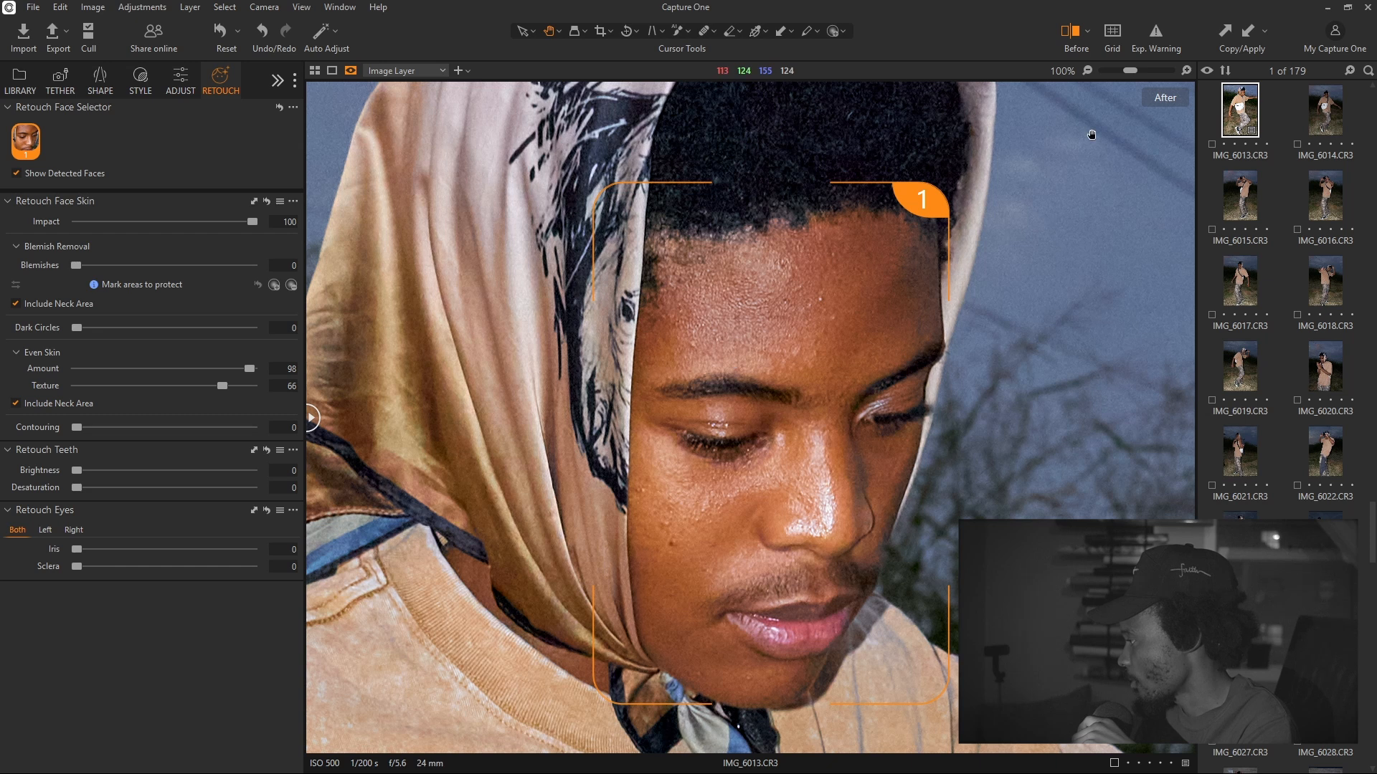
{"action": "left_click", "coordinate": [1087, 72]}
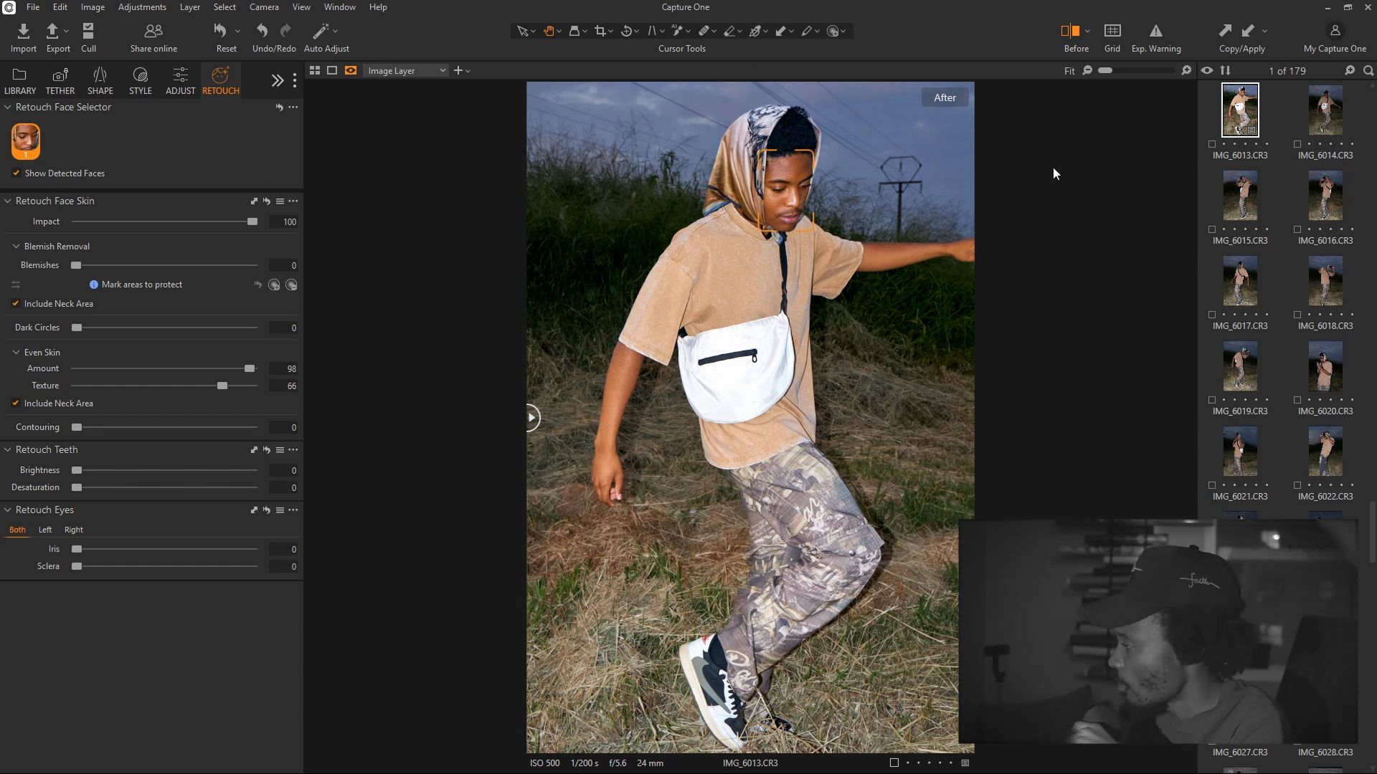
Inspect the smoothing at 100% over bag, shirt and face, then return to Fit and Adjust
{"action": "left_click", "coordinate": [1186, 71]}
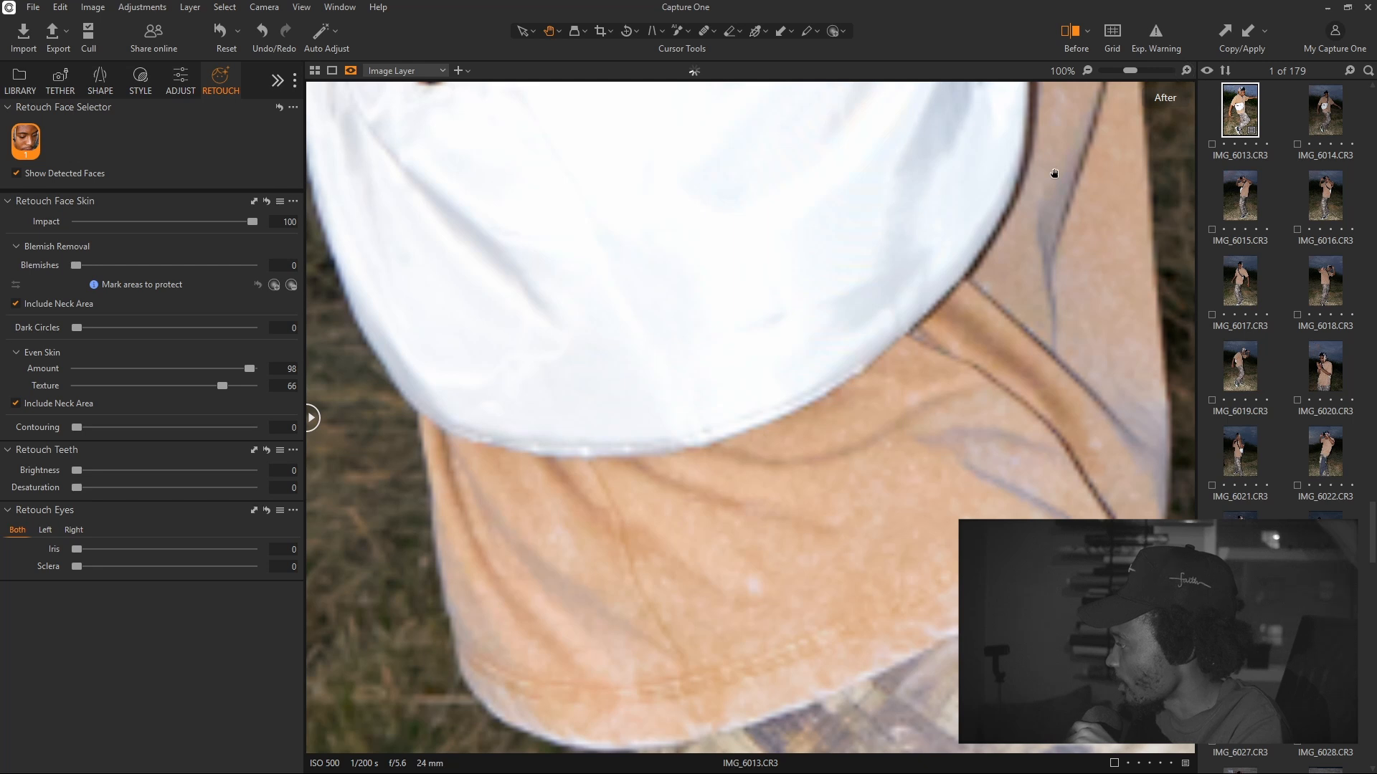
{"action": "left_click_drag", "start_coordinate": [1054, 173], "coordinate": [953, 504]}
{"action": "left_click_drag", "start_coordinate": [884, 208], "coordinate": [885, 506]}
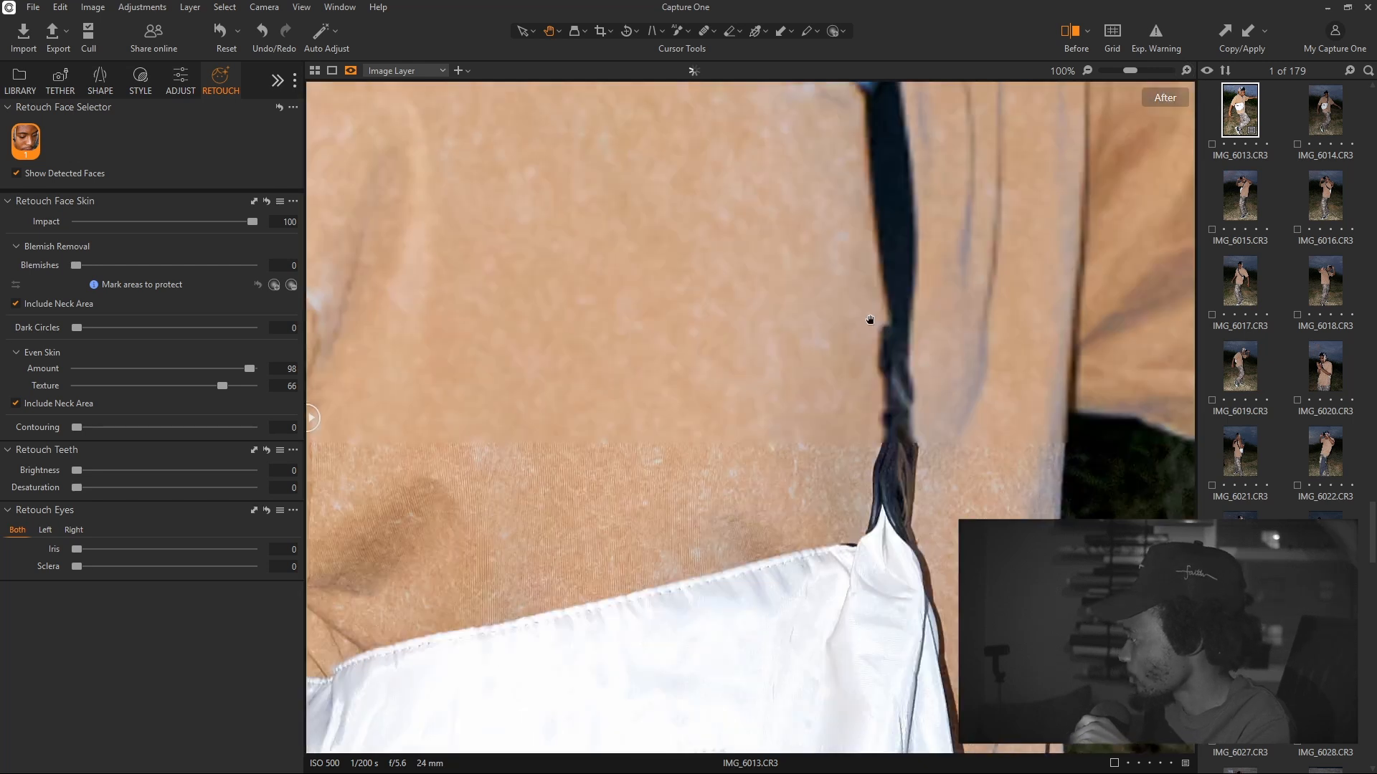
{"action": "left_click_drag", "start_coordinate": [869, 320], "coordinate": [888, 449]}
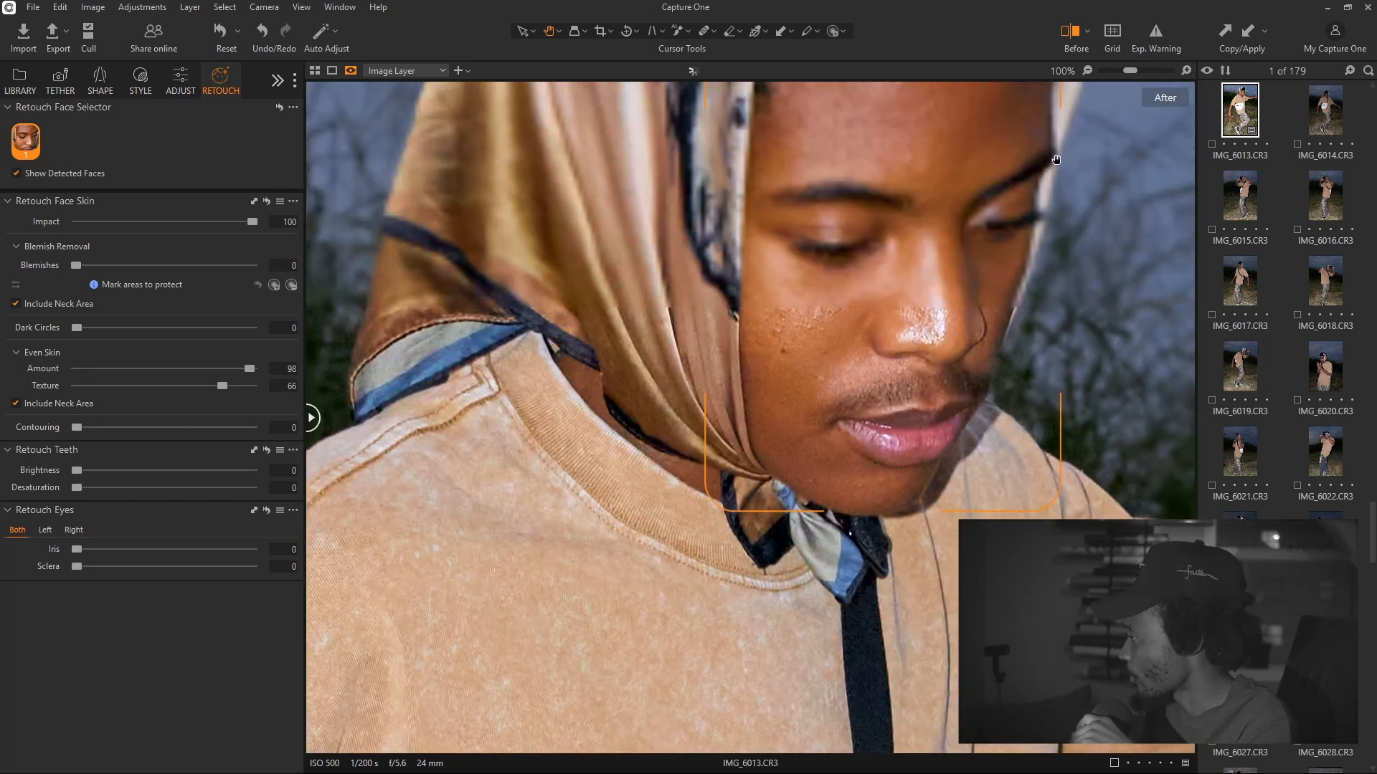
{"action": "left_click", "coordinate": [1087, 71]}
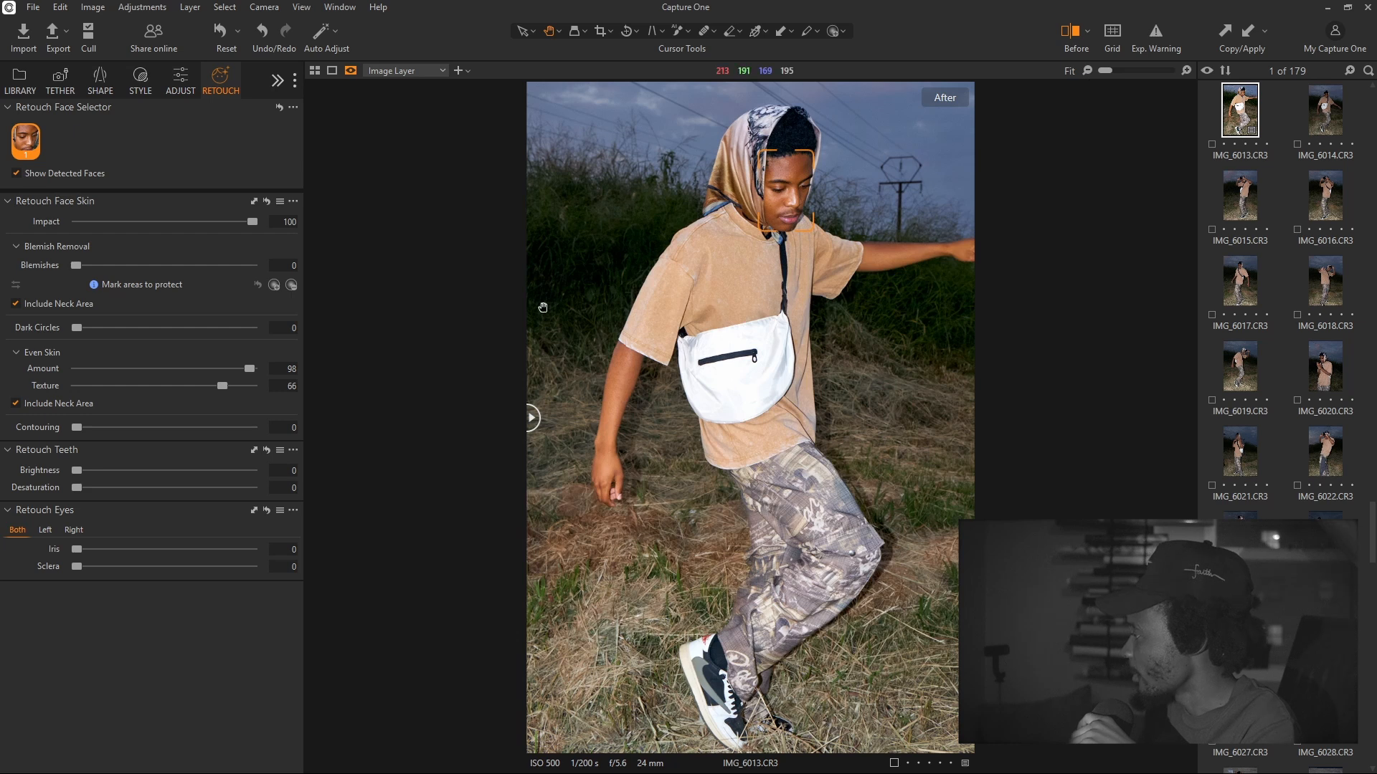
{"action": "left_click", "coordinate": [190, 84]}
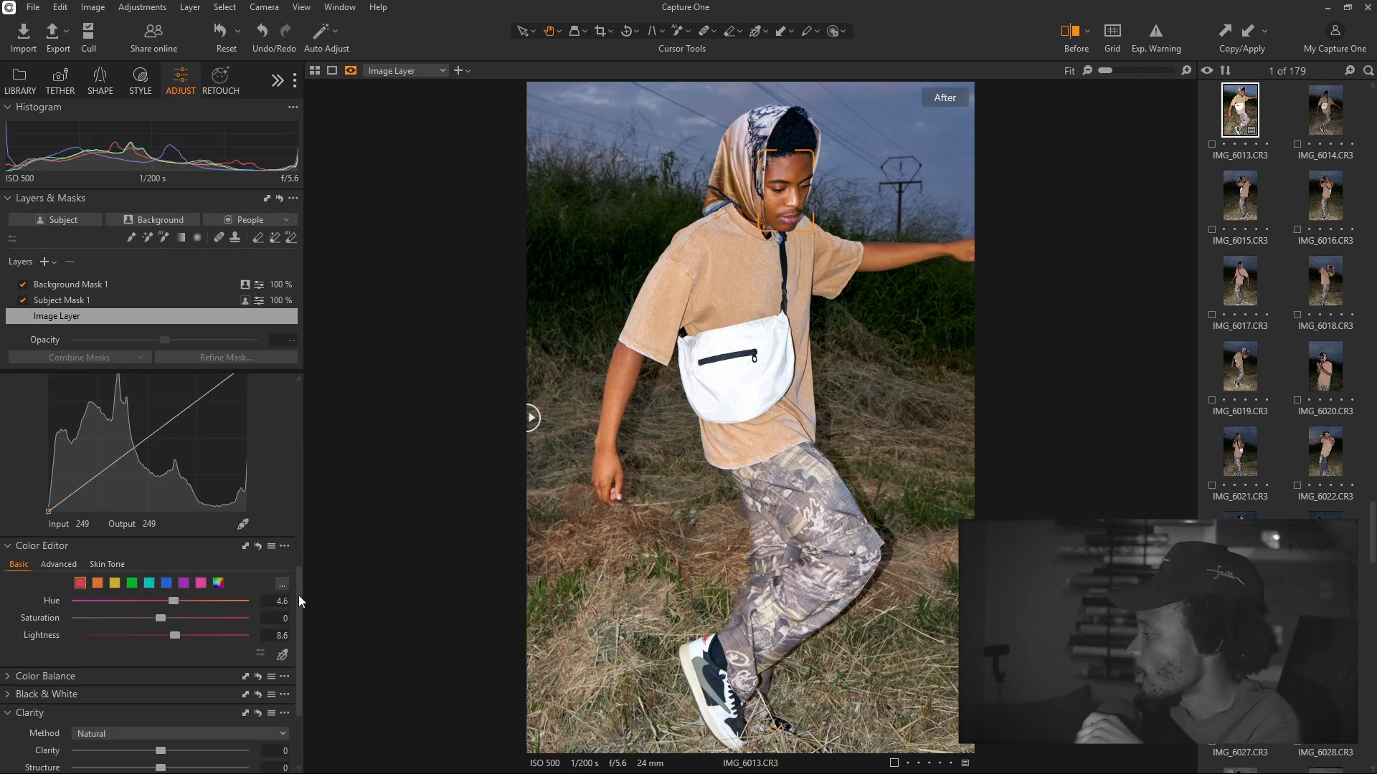
Select Background Mask 1 and set its Exposure to -0.31, checking the mask overlay
{"action": "left_click_drag", "start_coordinate": [298, 595], "coordinate": [280, 398]}
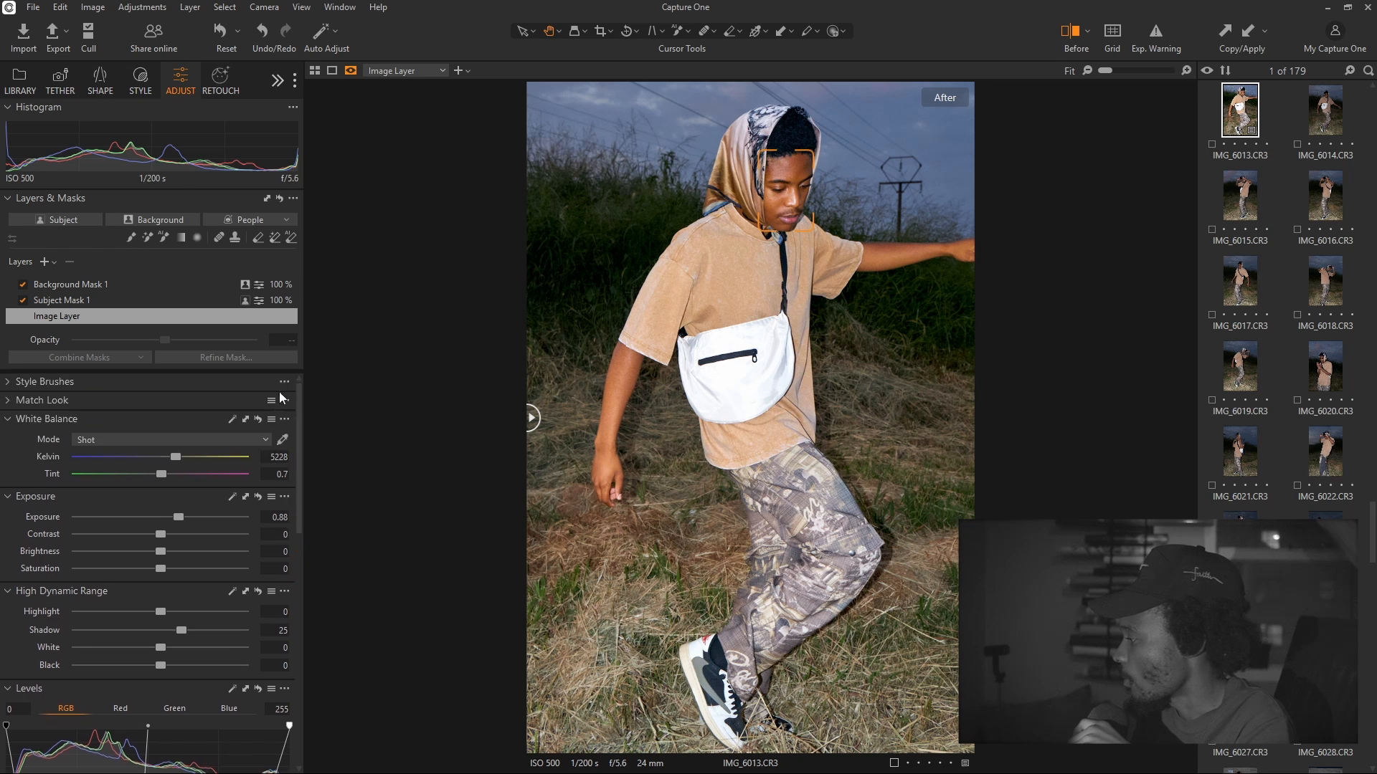
{"action": "left_click", "coordinate": [93, 284]}
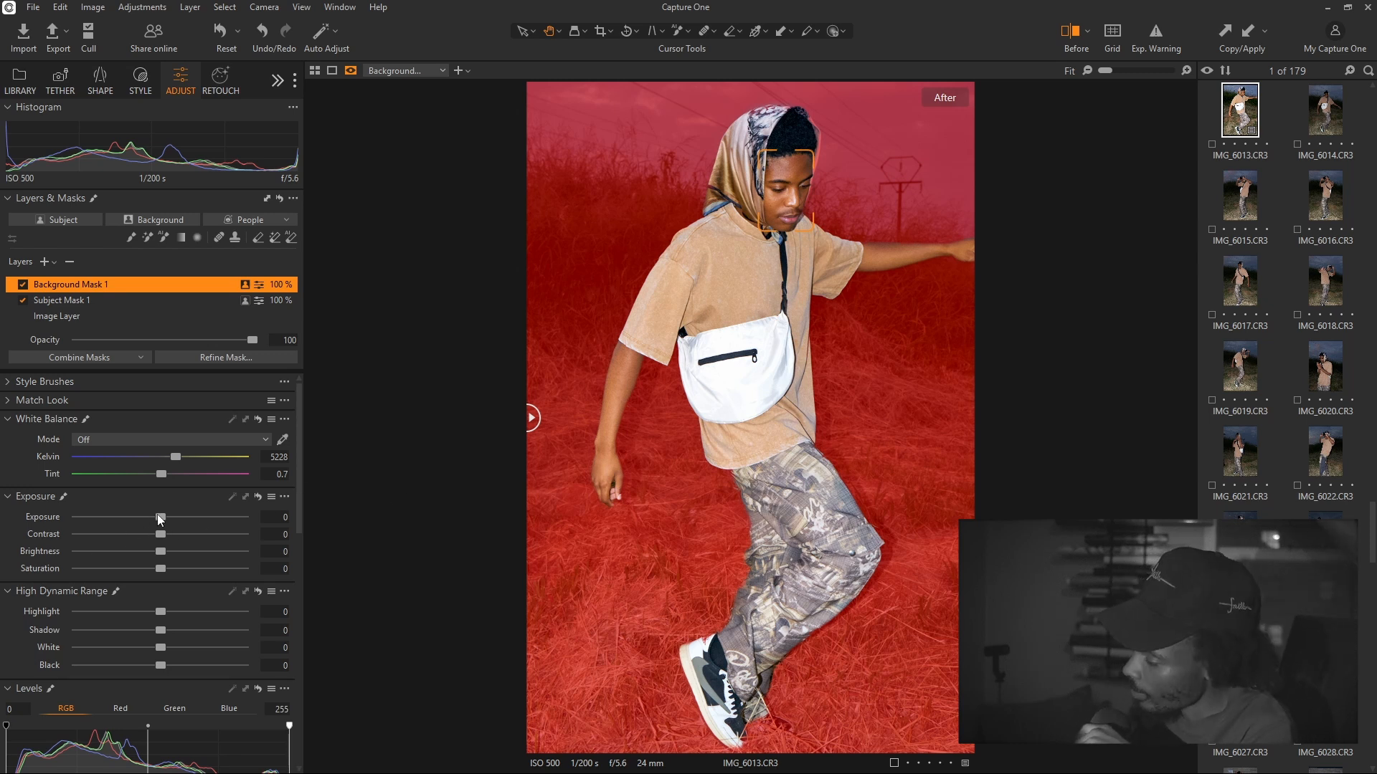
{"action": "left_click_drag", "start_coordinate": [157, 514], "coordinate": [147, 513]}
{"action": "key", "text": "m"}
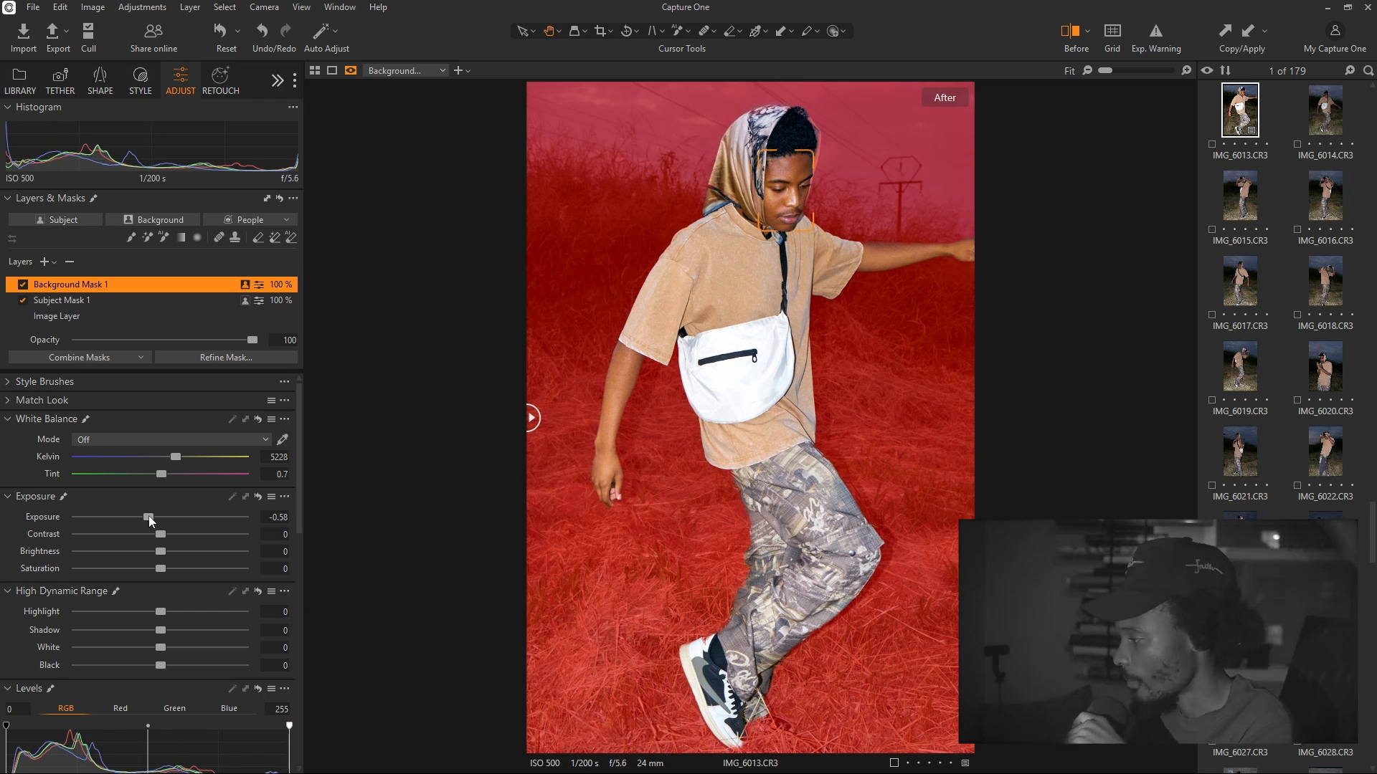
{"action": "left_click_drag", "start_coordinate": [148, 514], "coordinate": [170, 514]}
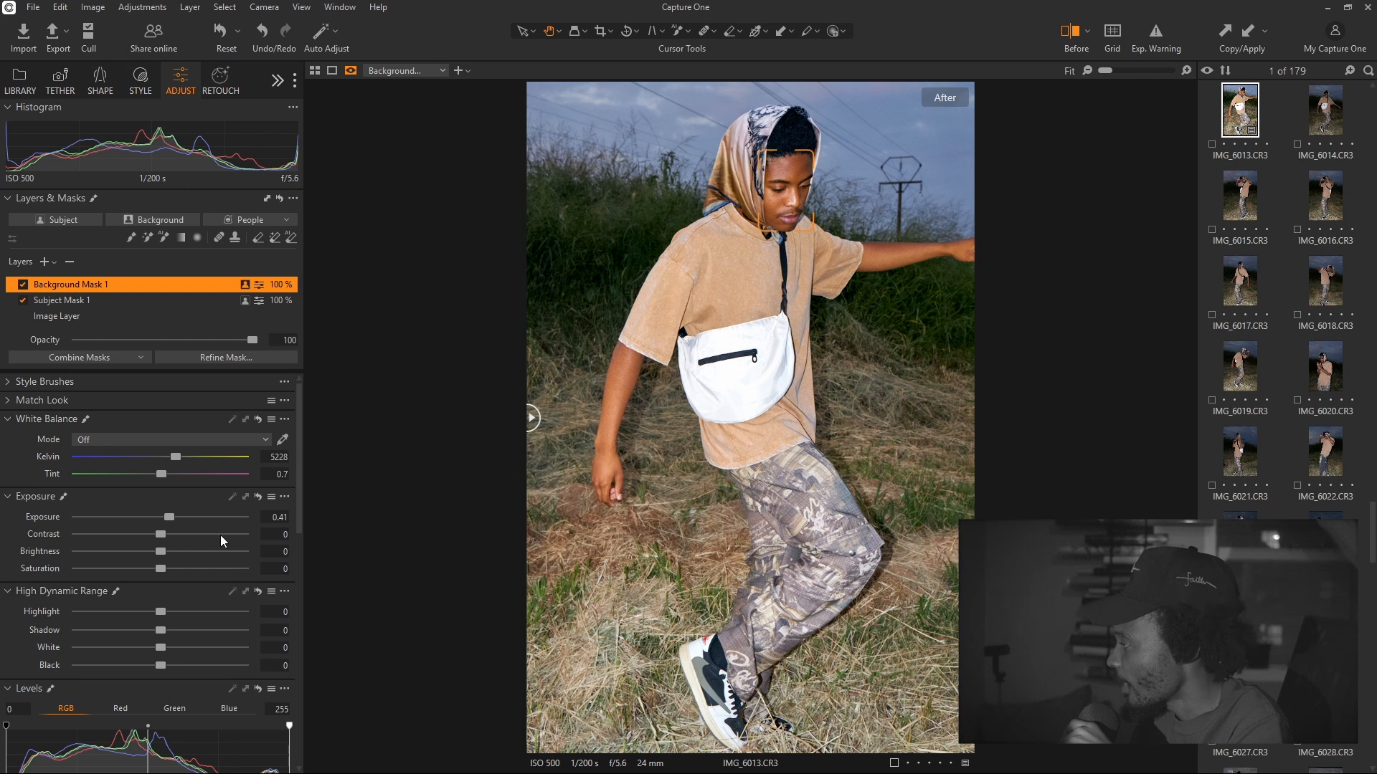
{"action": "key", "text": "m"}
{"action": "left_click_drag", "start_coordinate": [166, 515], "coordinate": [150, 520]}
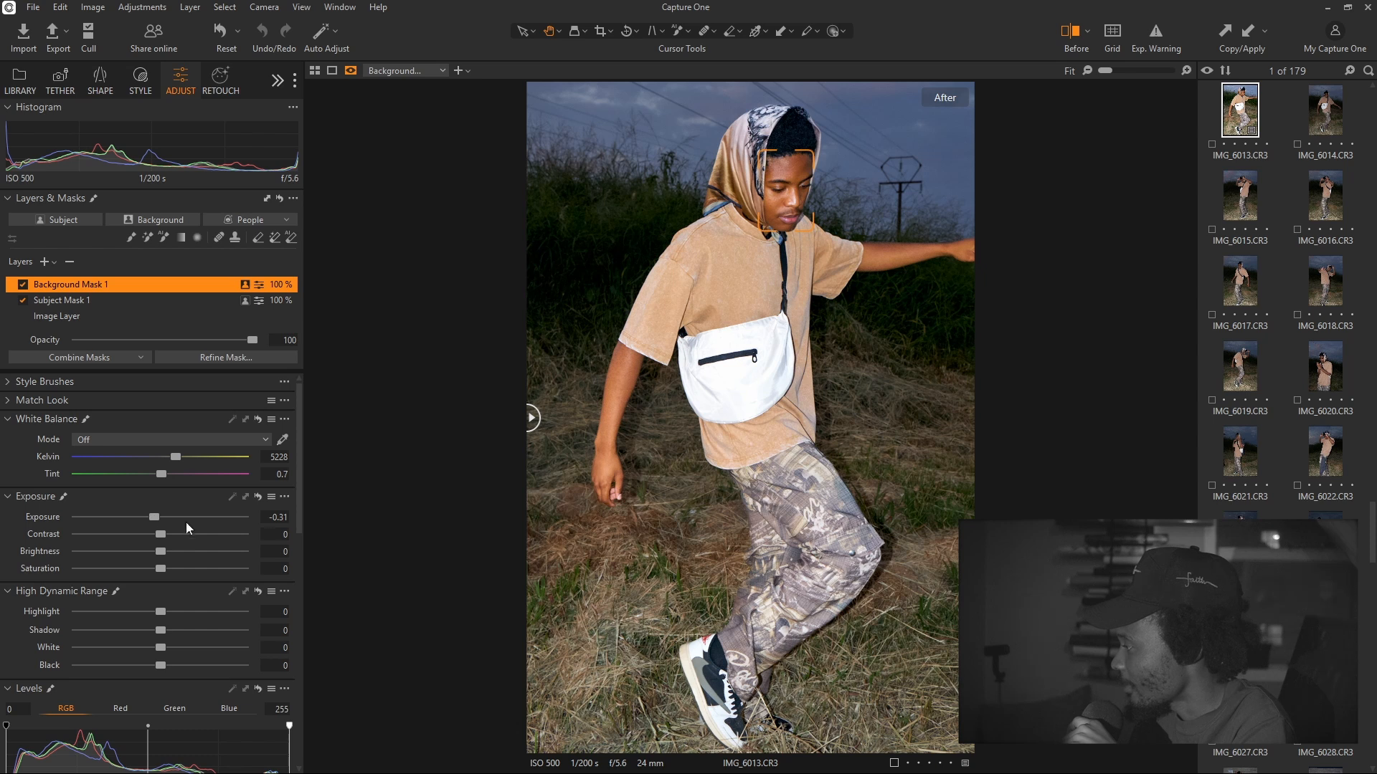
{"action": "key", "text": "m"}
{"action": "left_click_drag", "start_coordinate": [296, 473], "coordinate": [299, 649]}
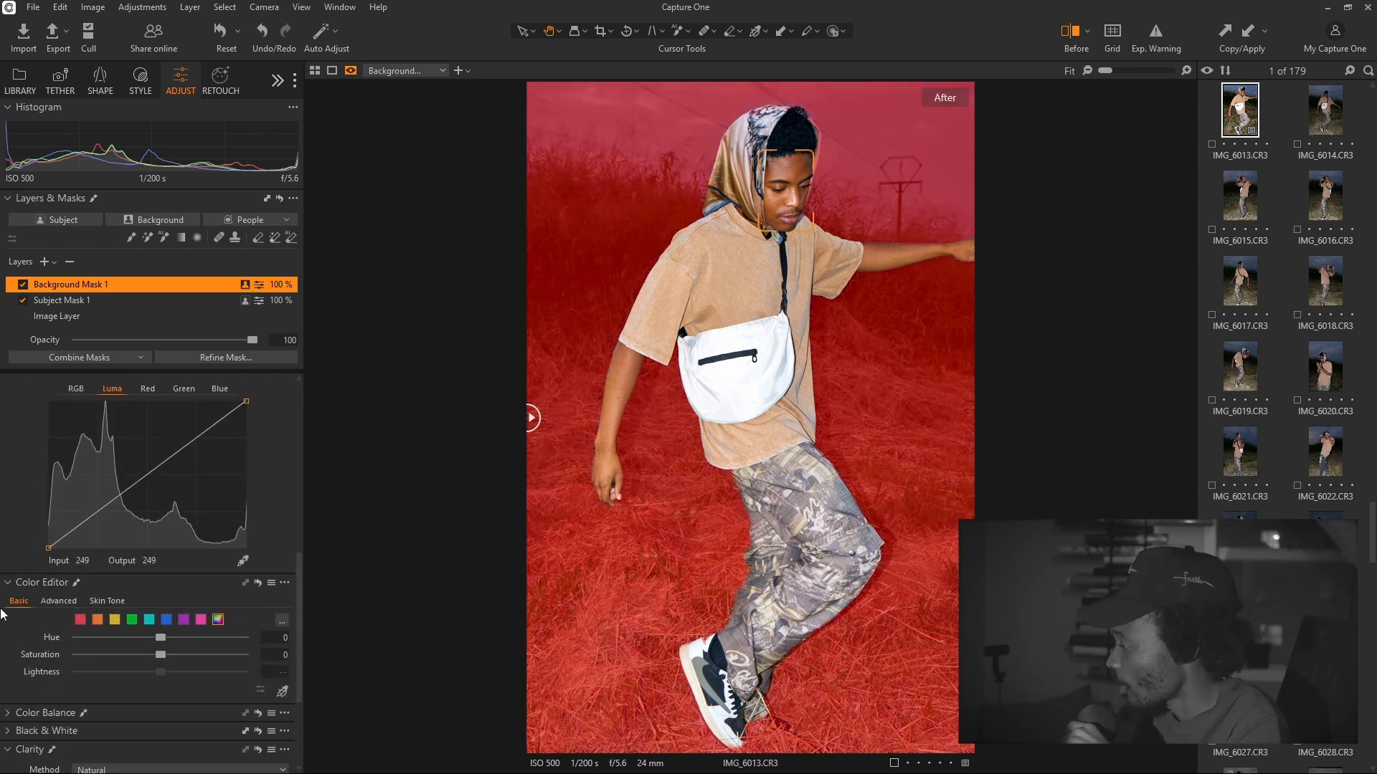
Give the background's blues Color Editor saturation 57.7 and hue -19.8, then reselect Image Layer
{"action": "left_click", "coordinate": [168, 621]}
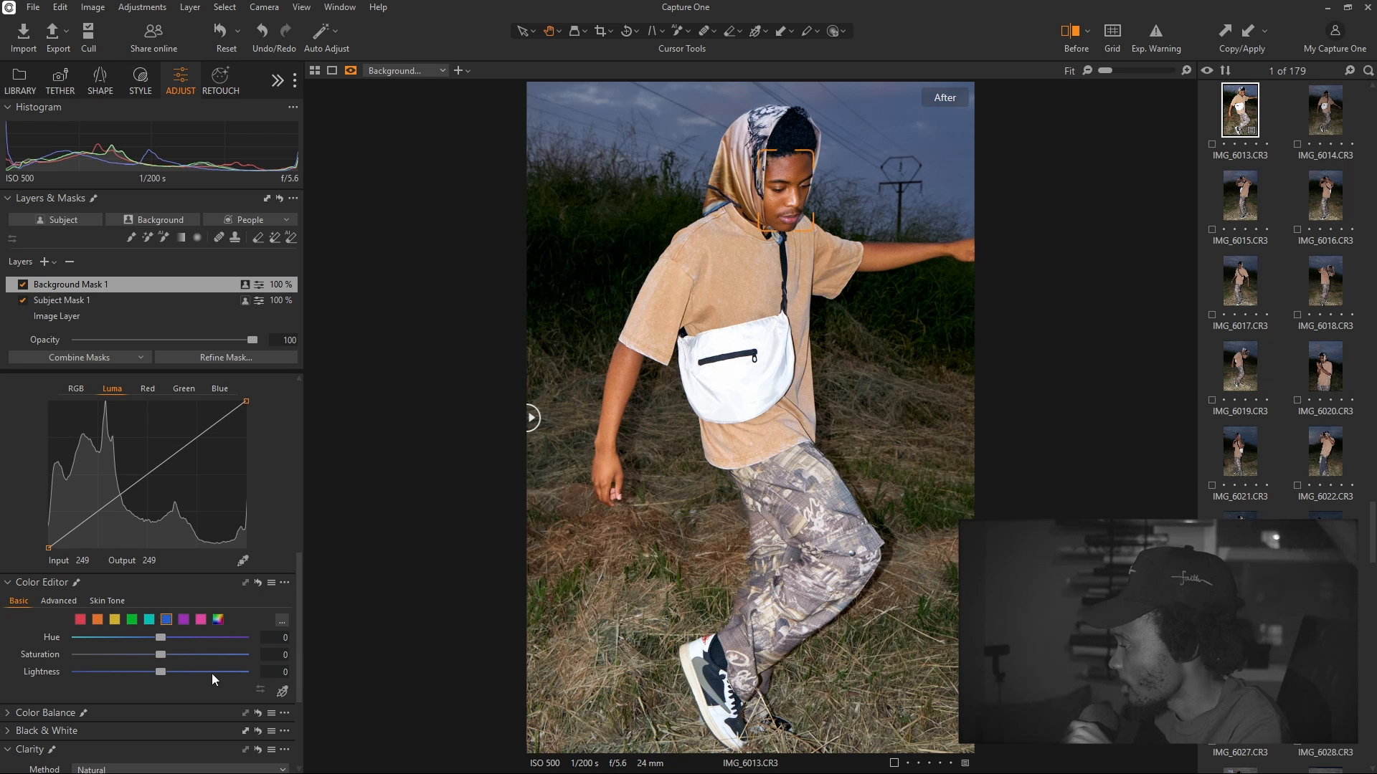
{"action": "key", "text": "m"}
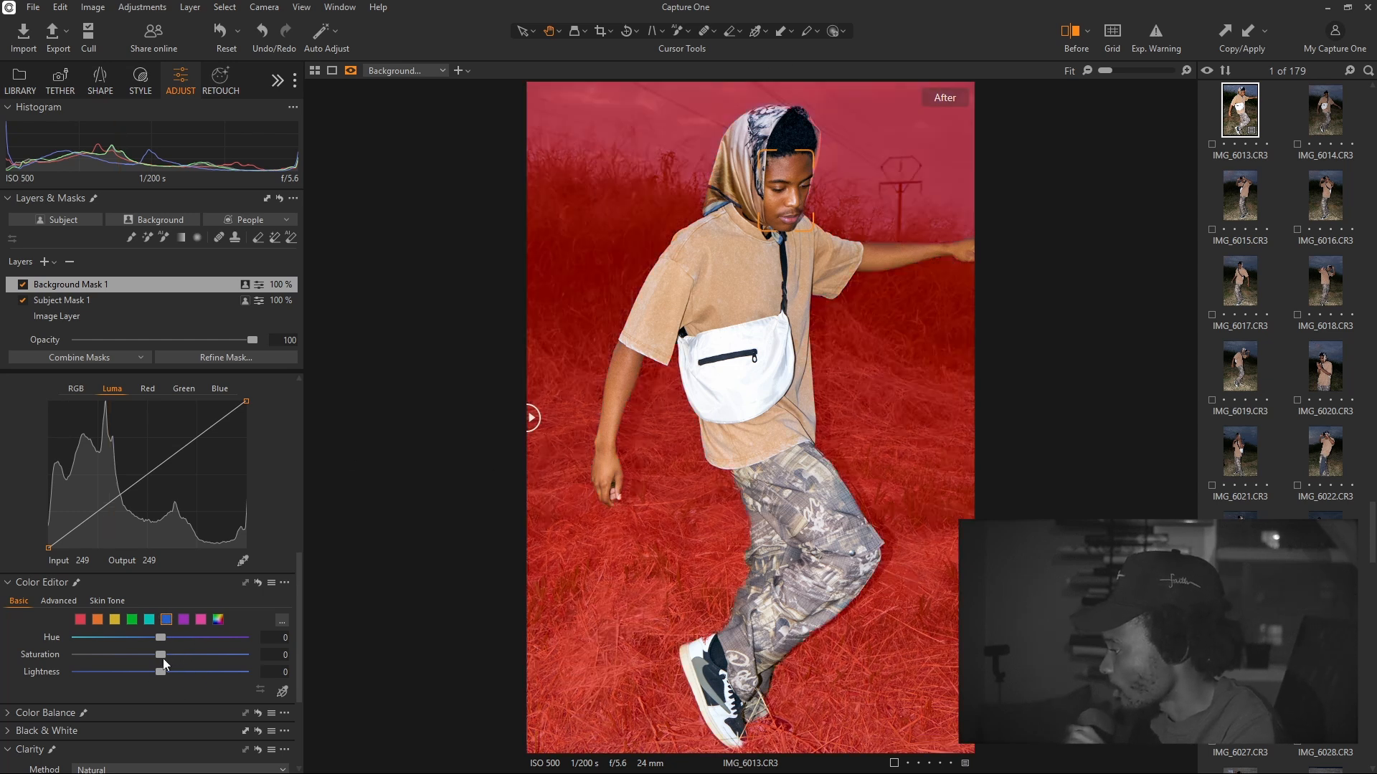
{"action": "left_click_drag", "start_coordinate": [161, 657], "coordinate": [217, 661]}
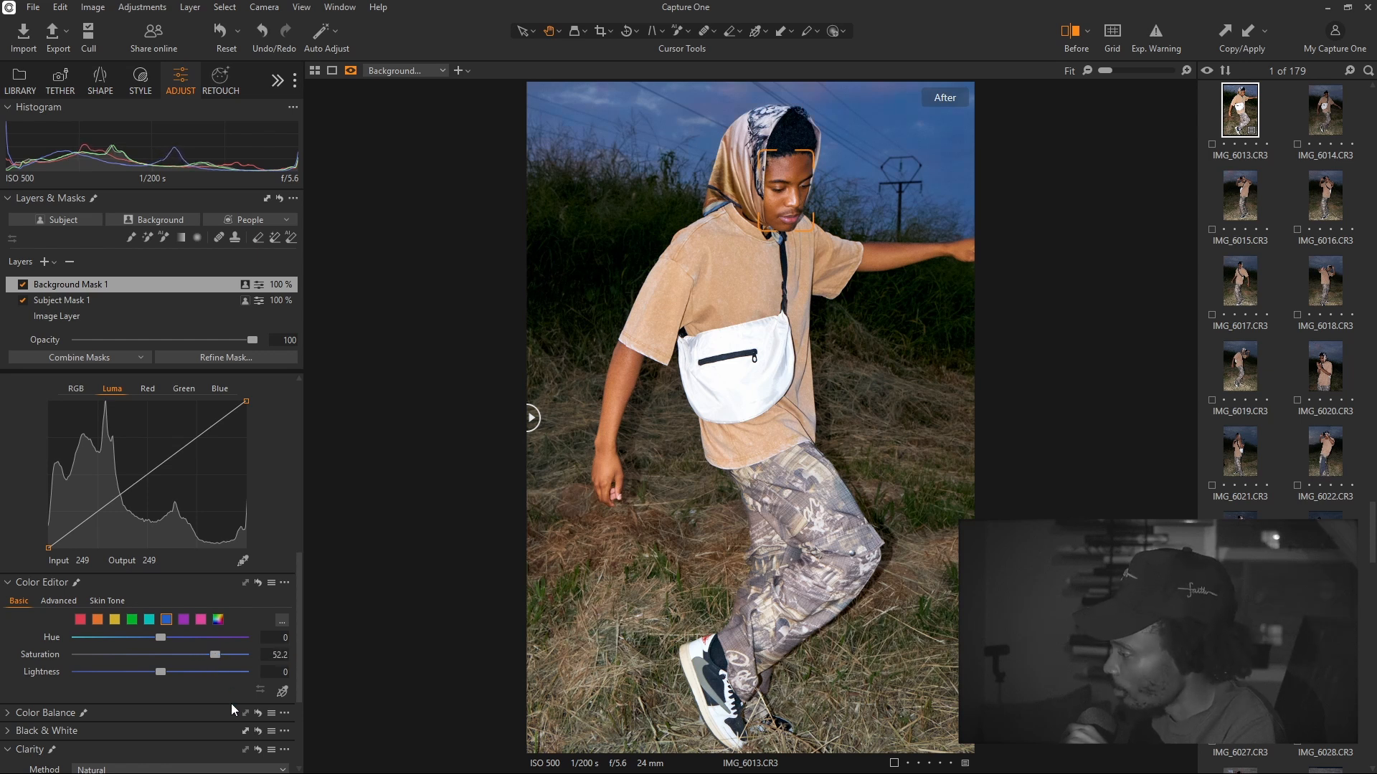
{"action": "key", "text": "m"}
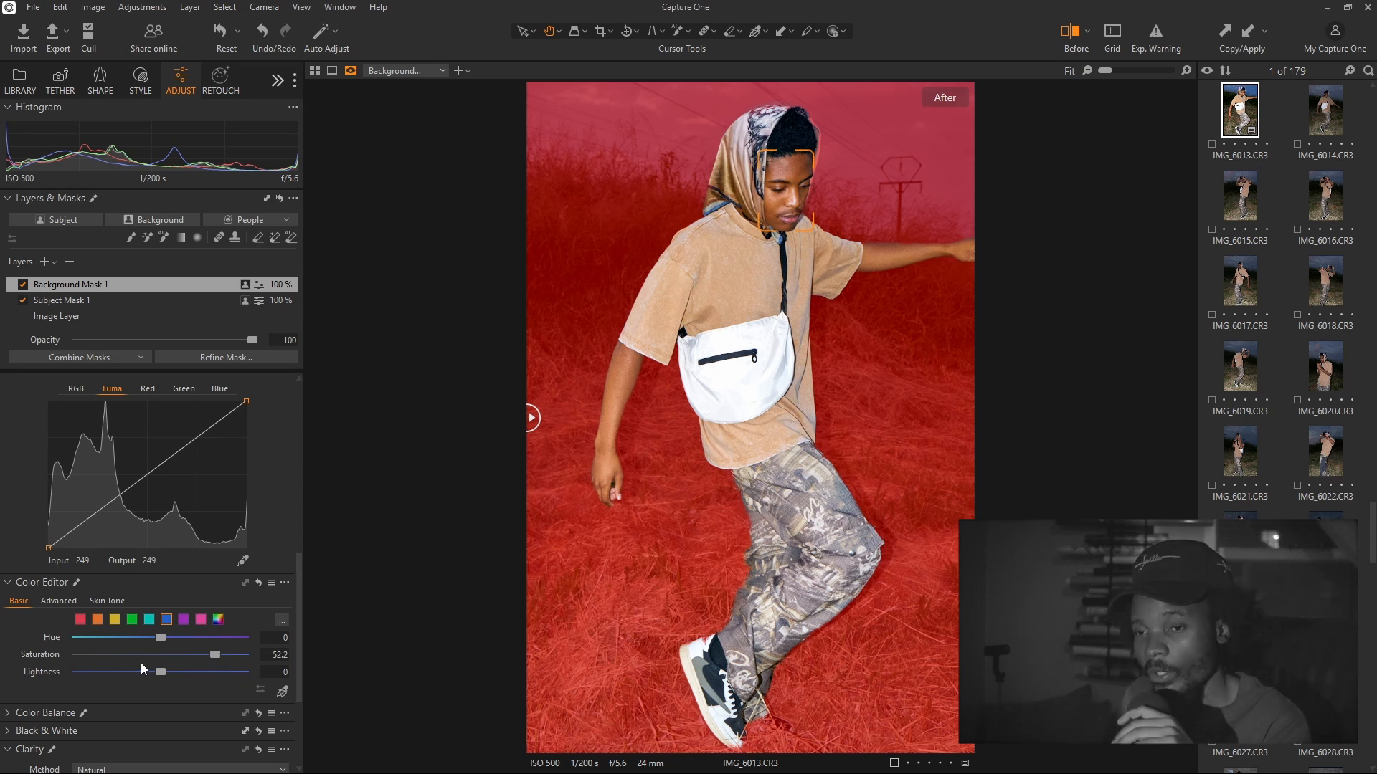
{"action": "left_click_drag", "start_coordinate": [222, 648], "coordinate": [224, 660]}
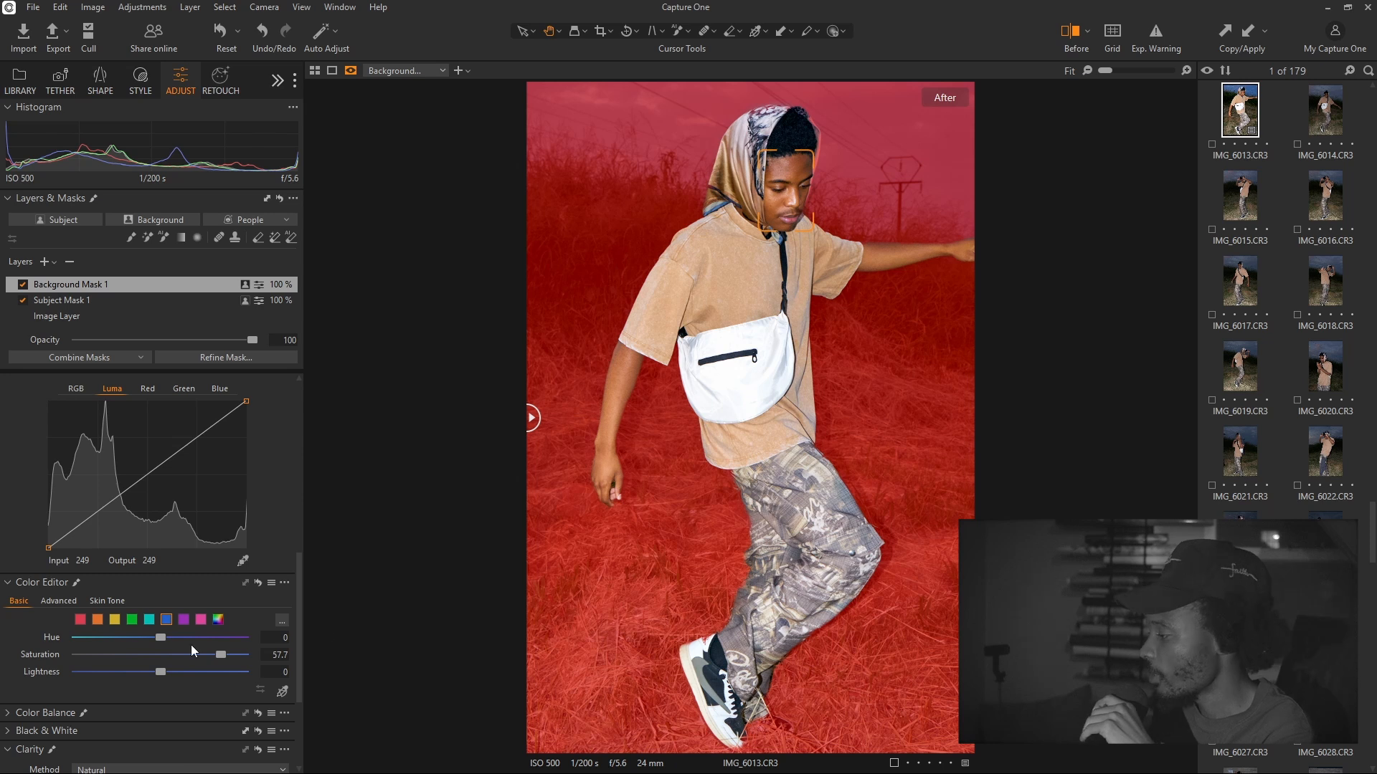
{"action": "left_click_drag", "start_coordinate": [161, 637], "coordinate": [105, 675]}
{"action": "key", "text": "m"}
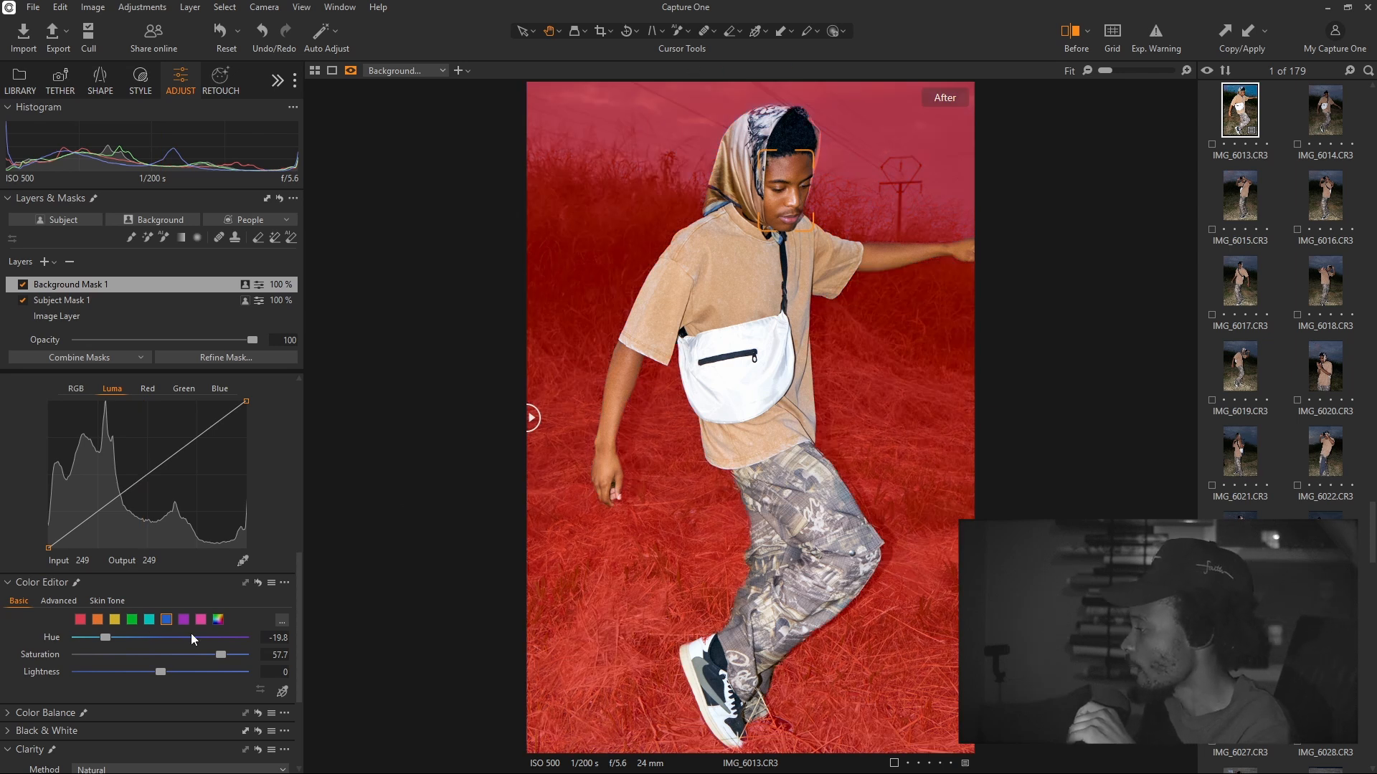
{"action": "left_click", "coordinate": [59, 317]}
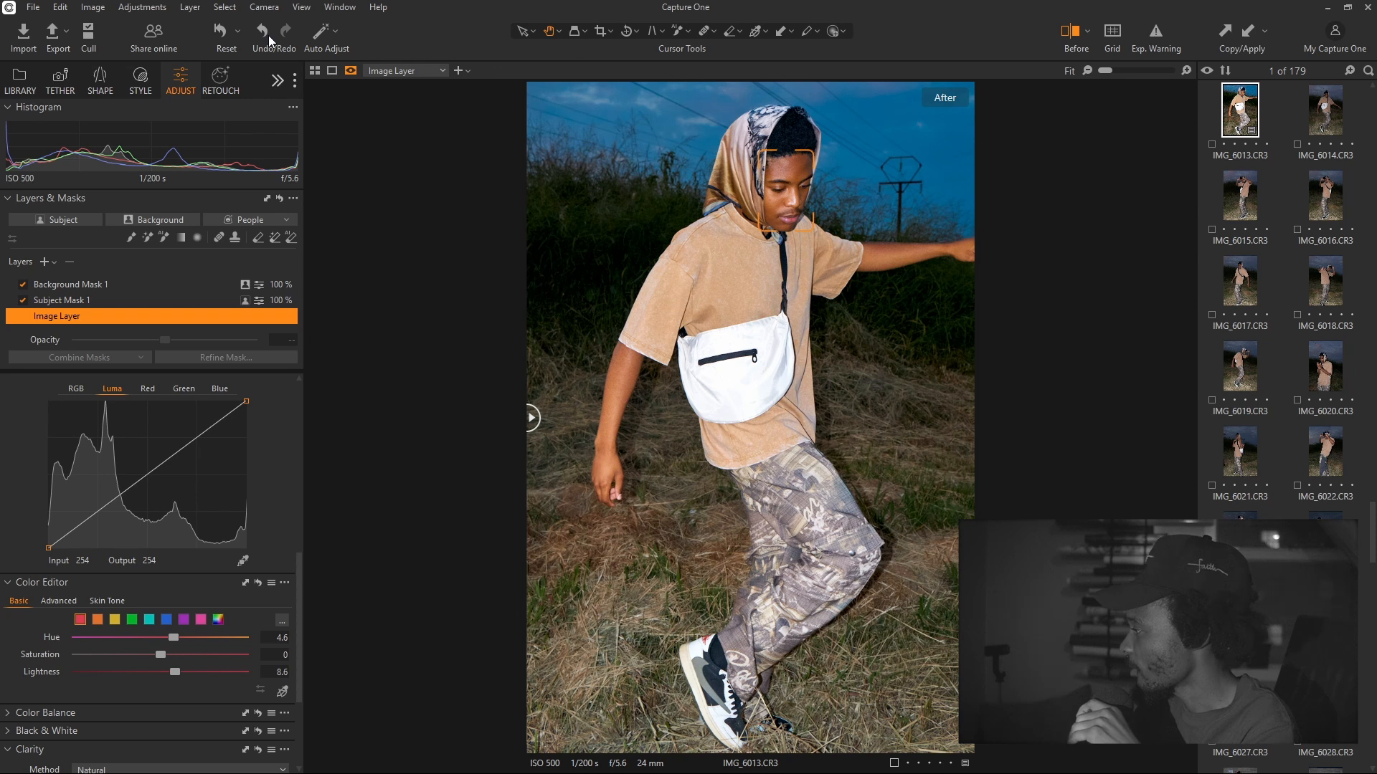
Hide the face frame, compare before/after with the divider, and reselect Background Mask 1
{"action": "left_click", "coordinate": [220, 79]}
{"action": "left_click", "coordinate": [16, 173]}
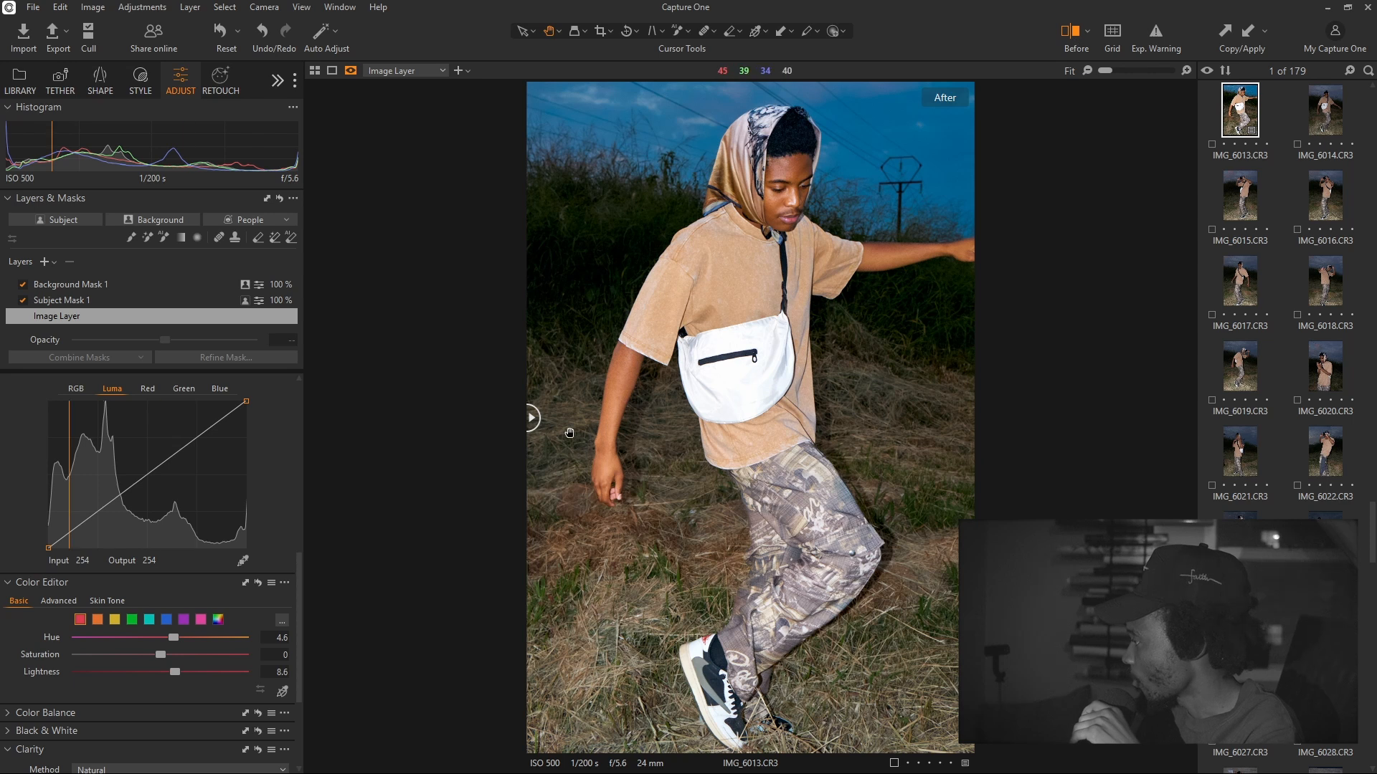
{"action": "left_click_drag", "start_coordinate": [532, 418], "coordinate": [994, 430]}
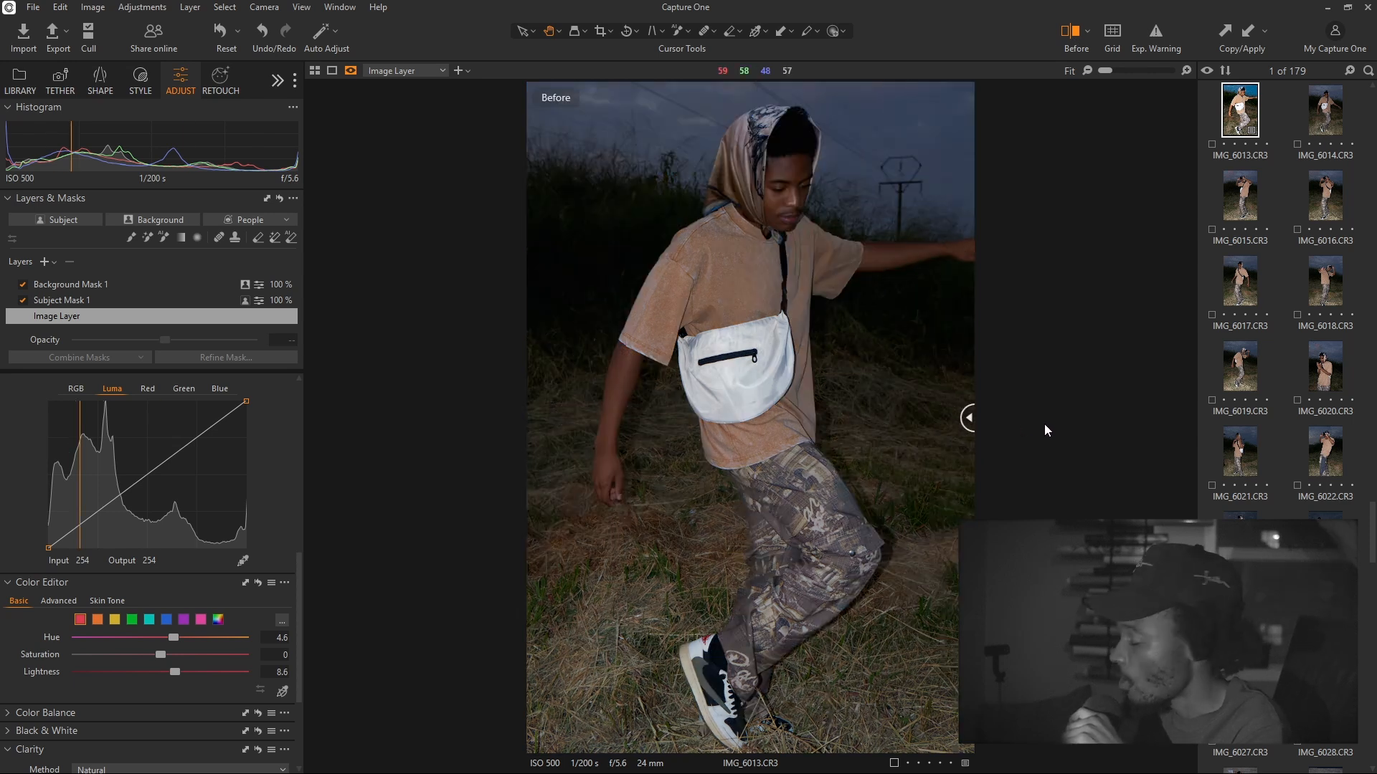
{"action": "left_click_drag", "start_coordinate": [968, 419], "coordinate": [479, 480]}
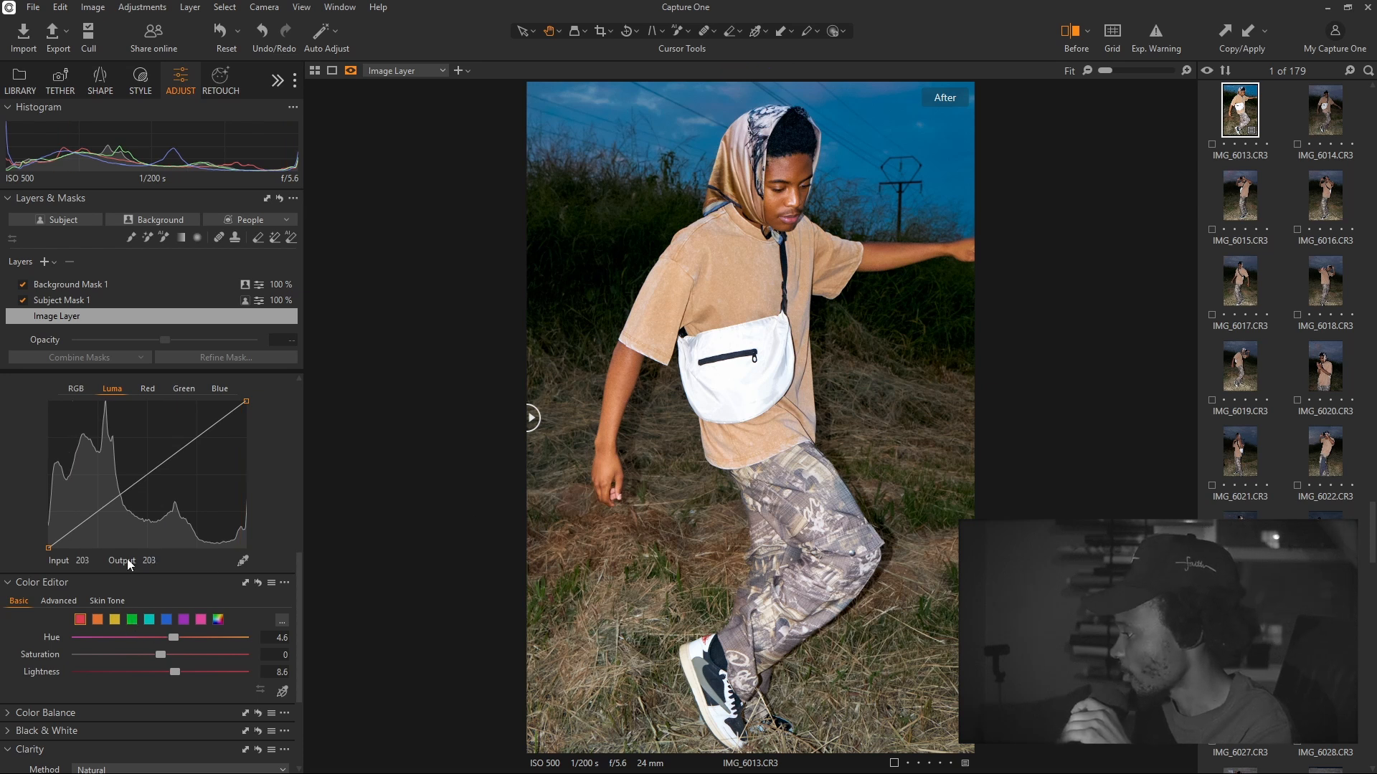
{"action": "left_click", "coordinate": [74, 285]}
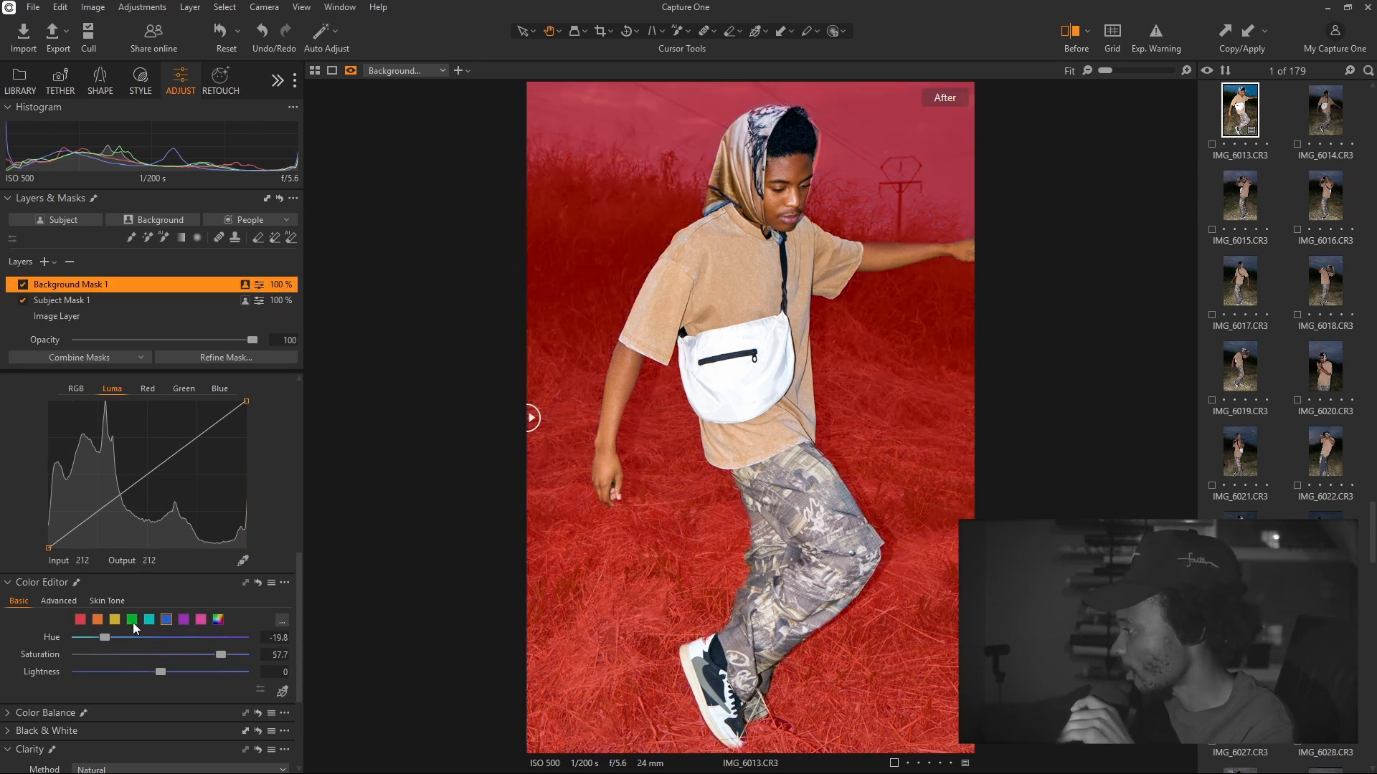
Move Background Mask 1's Color Editor hue from -11.1 to 5.2, previewing the mask
{"action": "left_click_drag", "start_coordinate": [160, 654], "coordinate": [129, 652]}
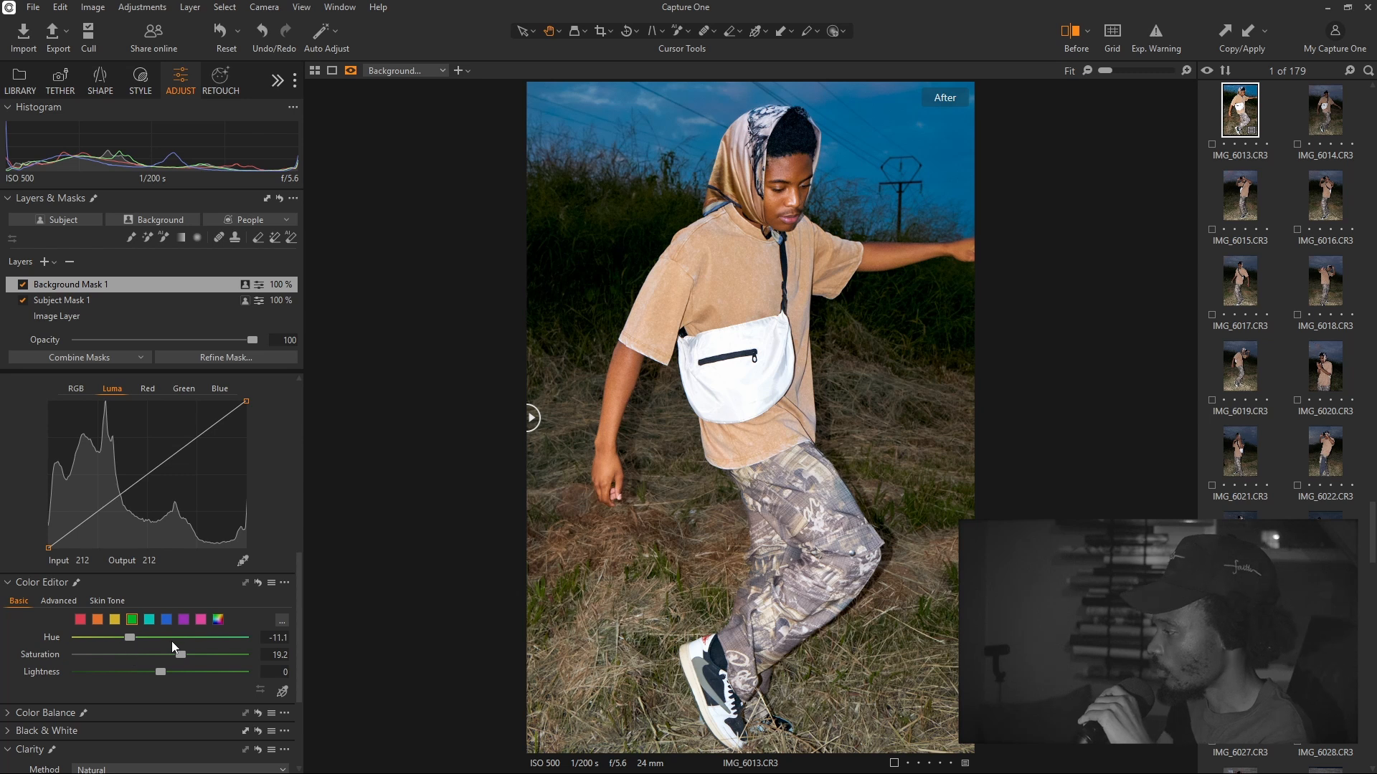
{"action": "key", "text": "m"}
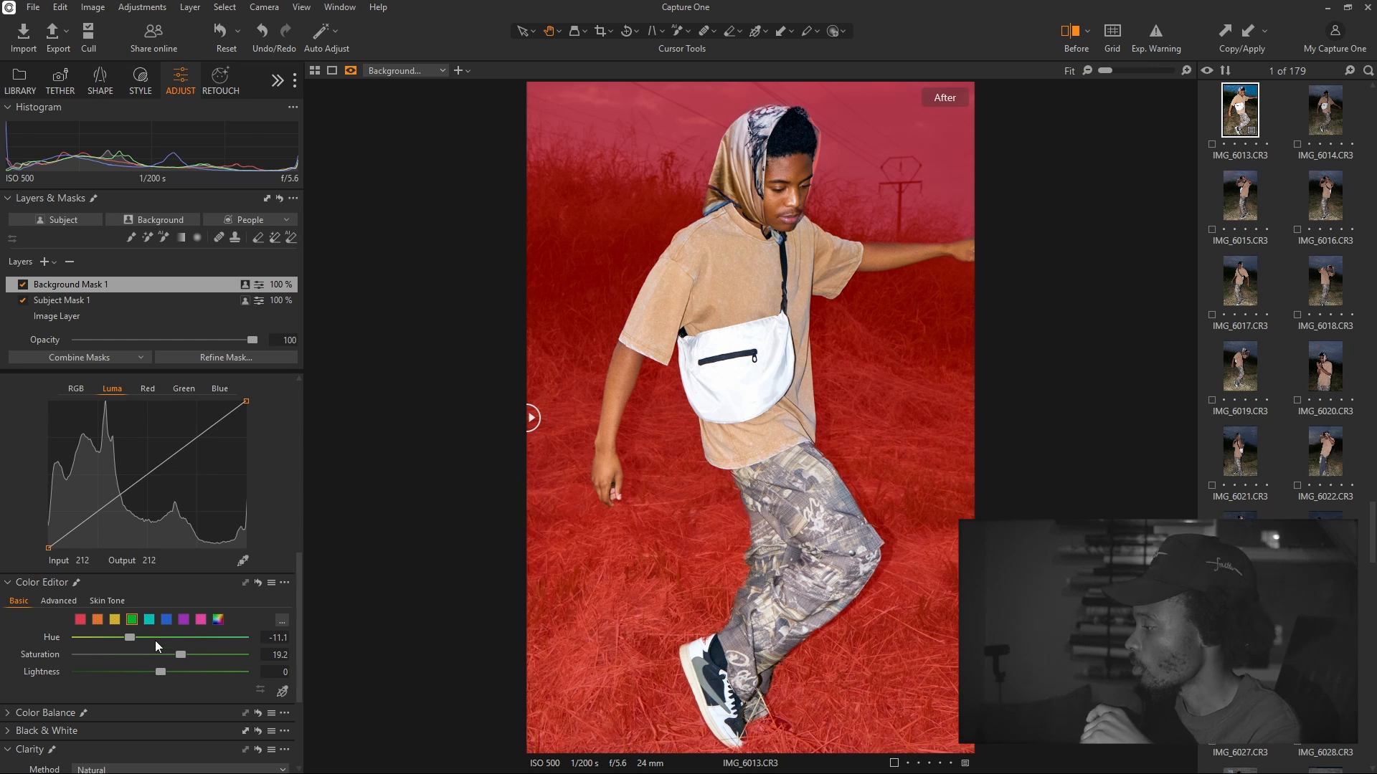
{"action": "left_click_drag", "start_coordinate": [131, 638], "coordinate": [175, 639]}
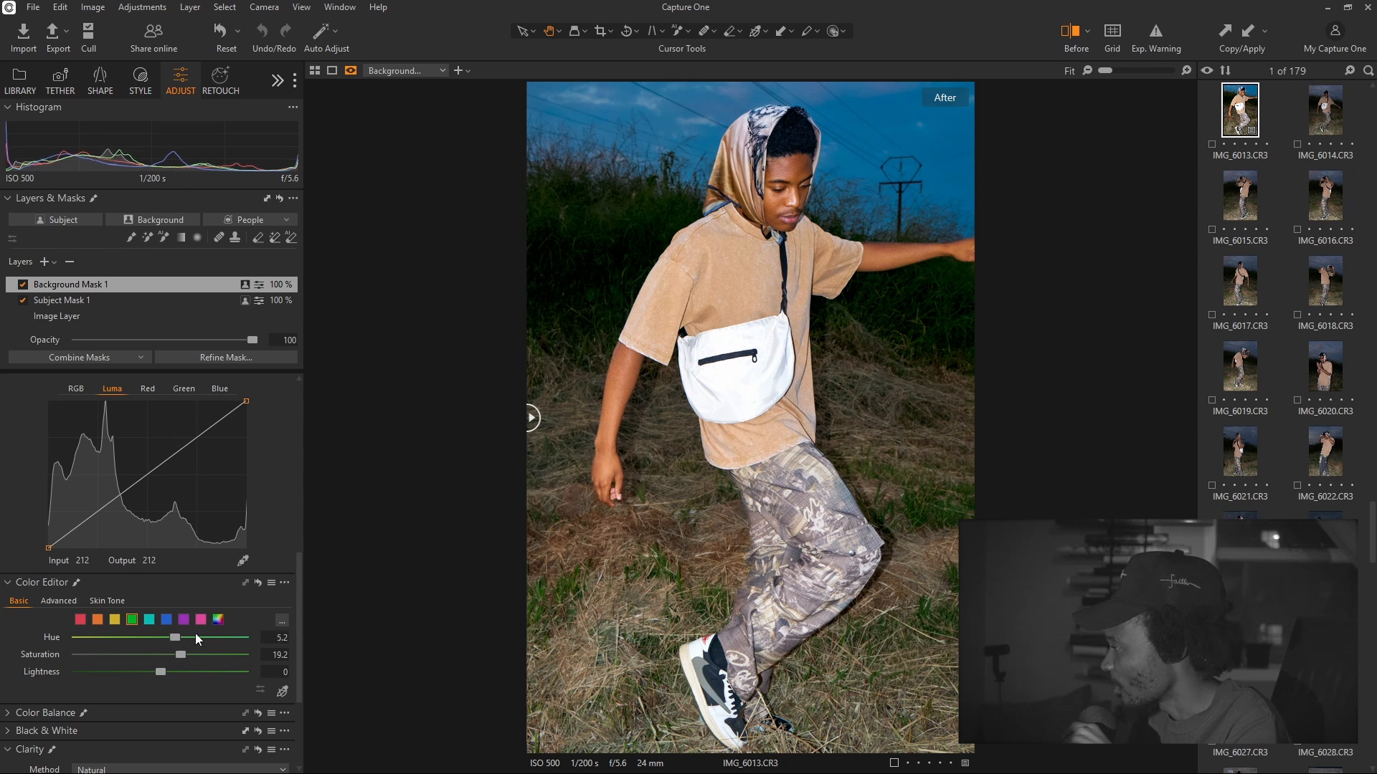
Add a Luma curve point to darken the background midtones, then remove it
{"action": "key", "text": "m"}
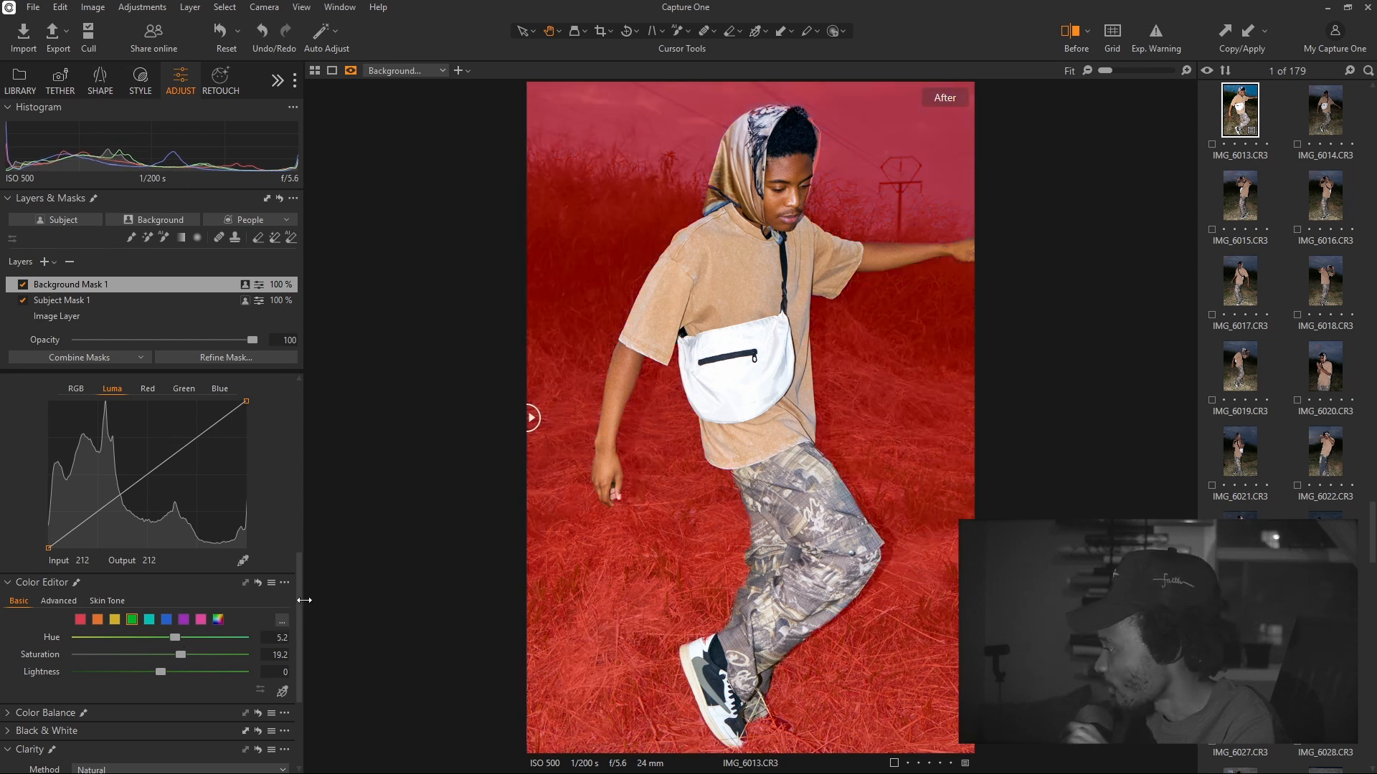
{"action": "scroll", "coordinate": [299, 585], "scroll_direction": "up", "scroll_amount": 1}
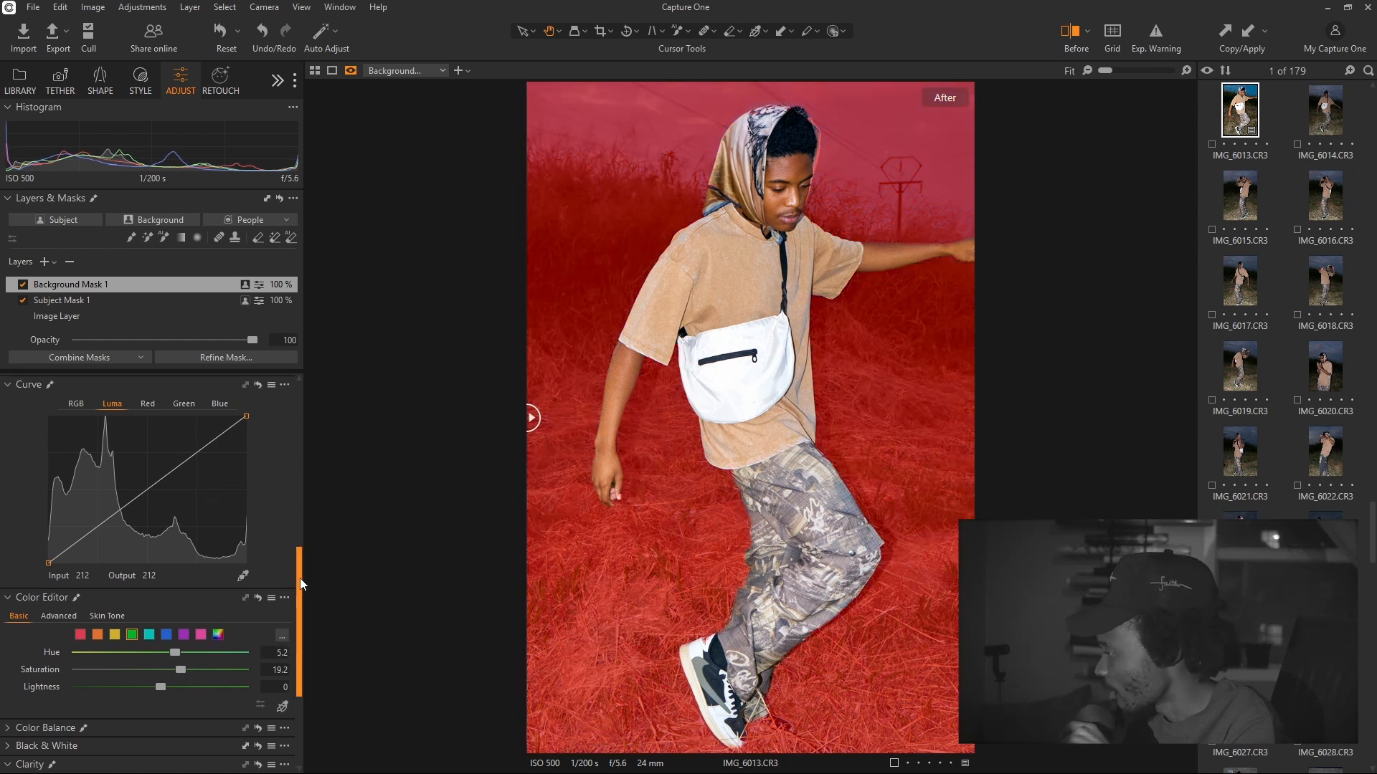
{"action": "left_click", "coordinate": [144, 492]}
{"action": "left_click_drag", "start_coordinate": [145, 493], "coordinate": [153, 490]}
{"action": "left_click", "coordinate": [258, 385]}
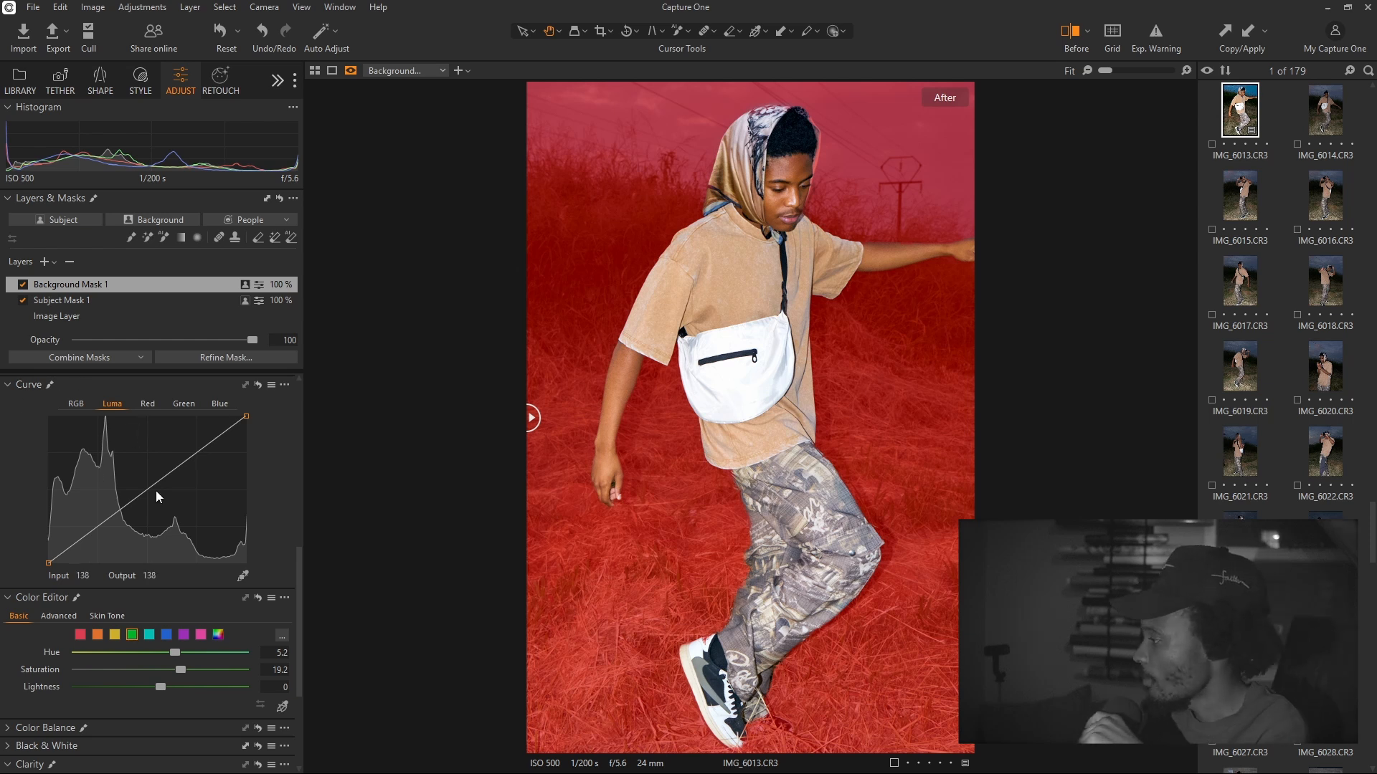
Try black, white and midtone Luma points, reset the curve straight, and pick the Red channel
{"action": "mouse_move", "coordinate": [136, 495]}
{"action": "left_mouse_down"}
{"action": "mouse_move", "coordinate": [113, 453]}
{"action": "mouse_move", "coordinate": [150, 497]}
{"action": "left_mouse_up"}
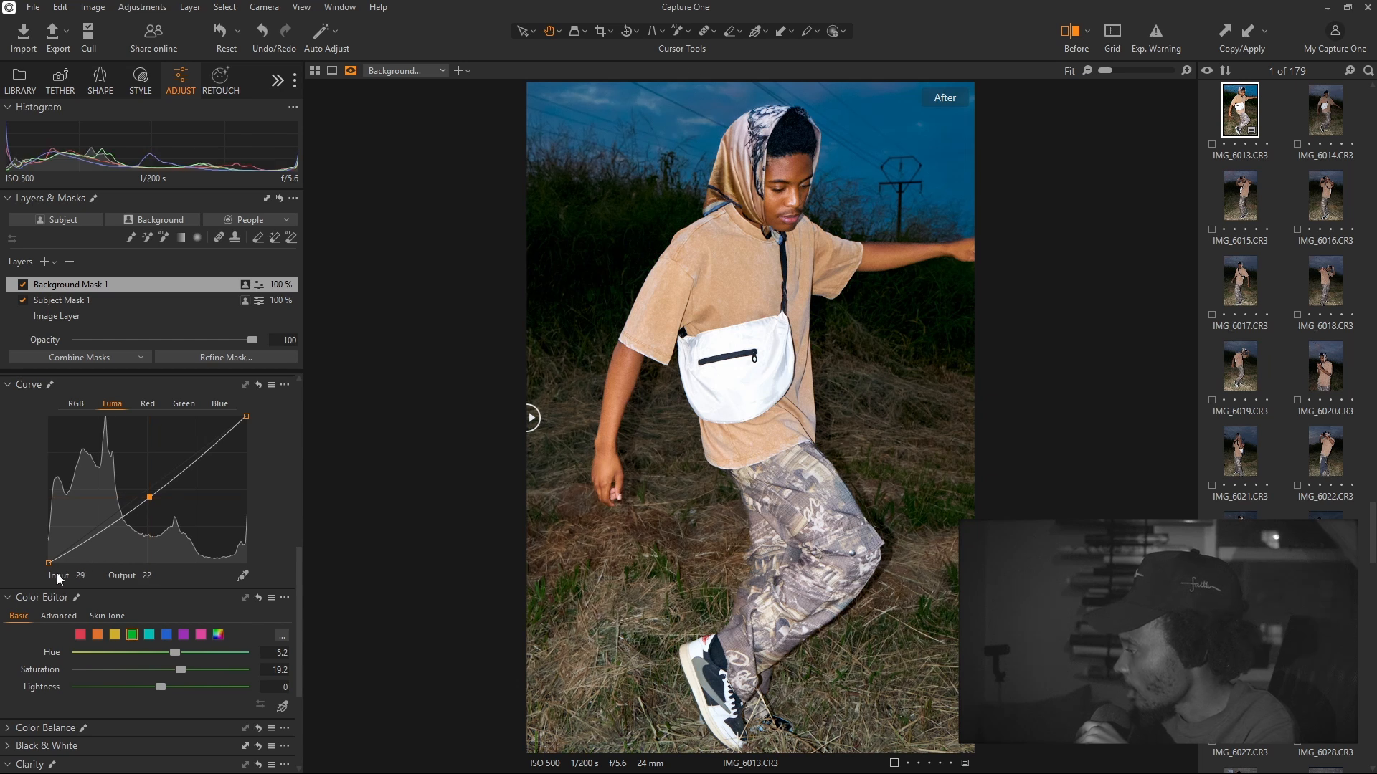
{"action": "mouse_move", "coordinate": [61, 561]}
{"action": "left_mouse_down"}
{"action": "mouse_move", "coordinate": [92, 563]}
{"action": "mouse_move", "coordinate": [49, 564]}
{"action": "left_mouse_up"}
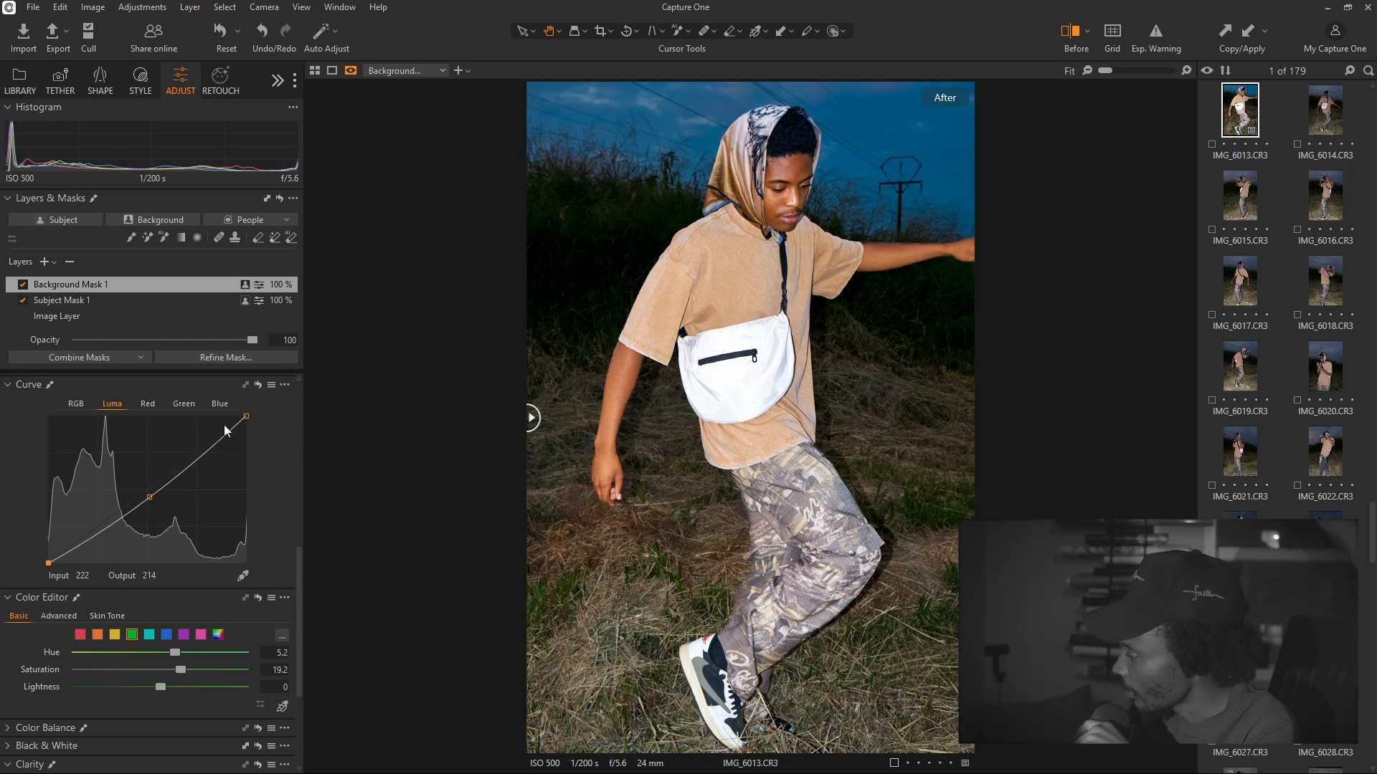
{"action": "mouse_move", "coordinate": [245, 415]}
{"action": "left_mouse_down"}
{"action": "mouse_move", "coordinate": [251, 444]}
{"action": "mouse_move", "coordinate": [247, 416]}
{"action": "left_mouse_up"}
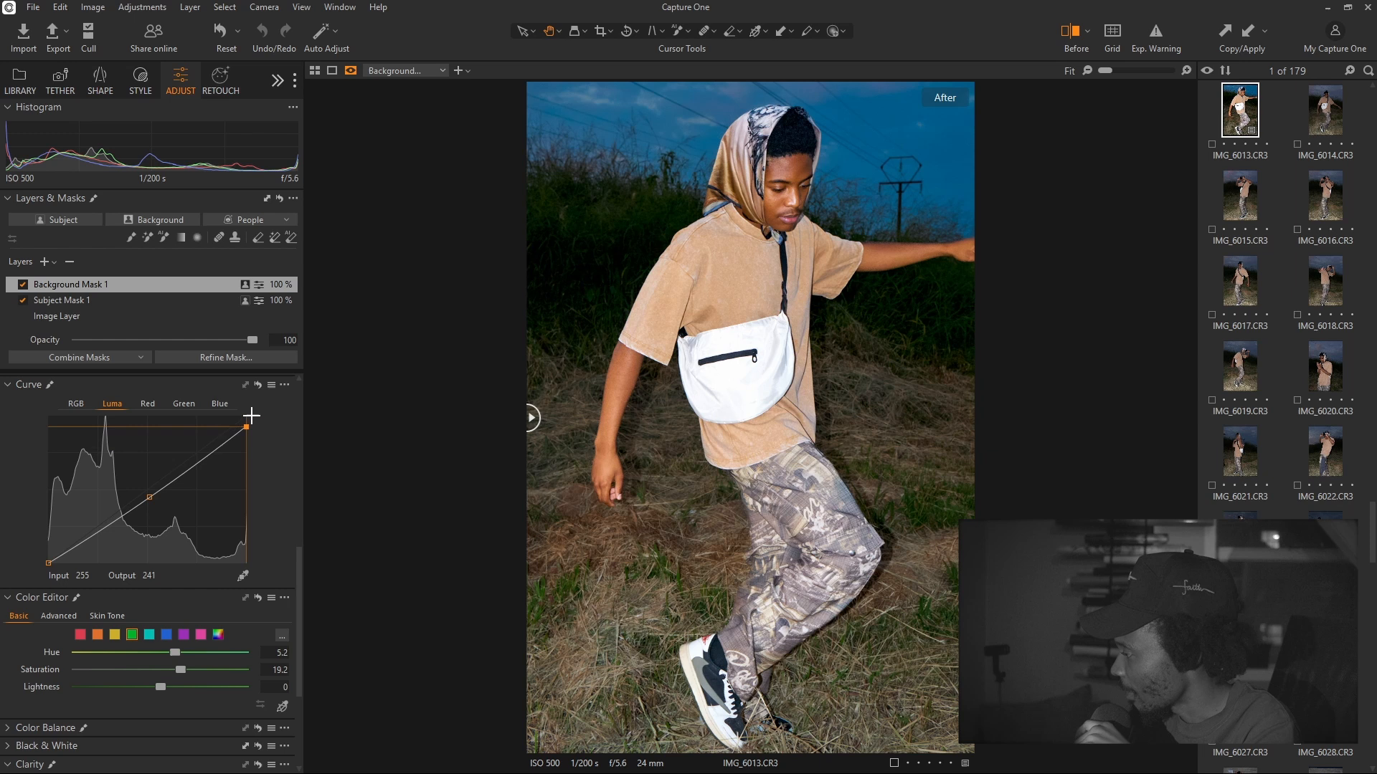
{"action": "left_click", "coordinate": [200, 455]}
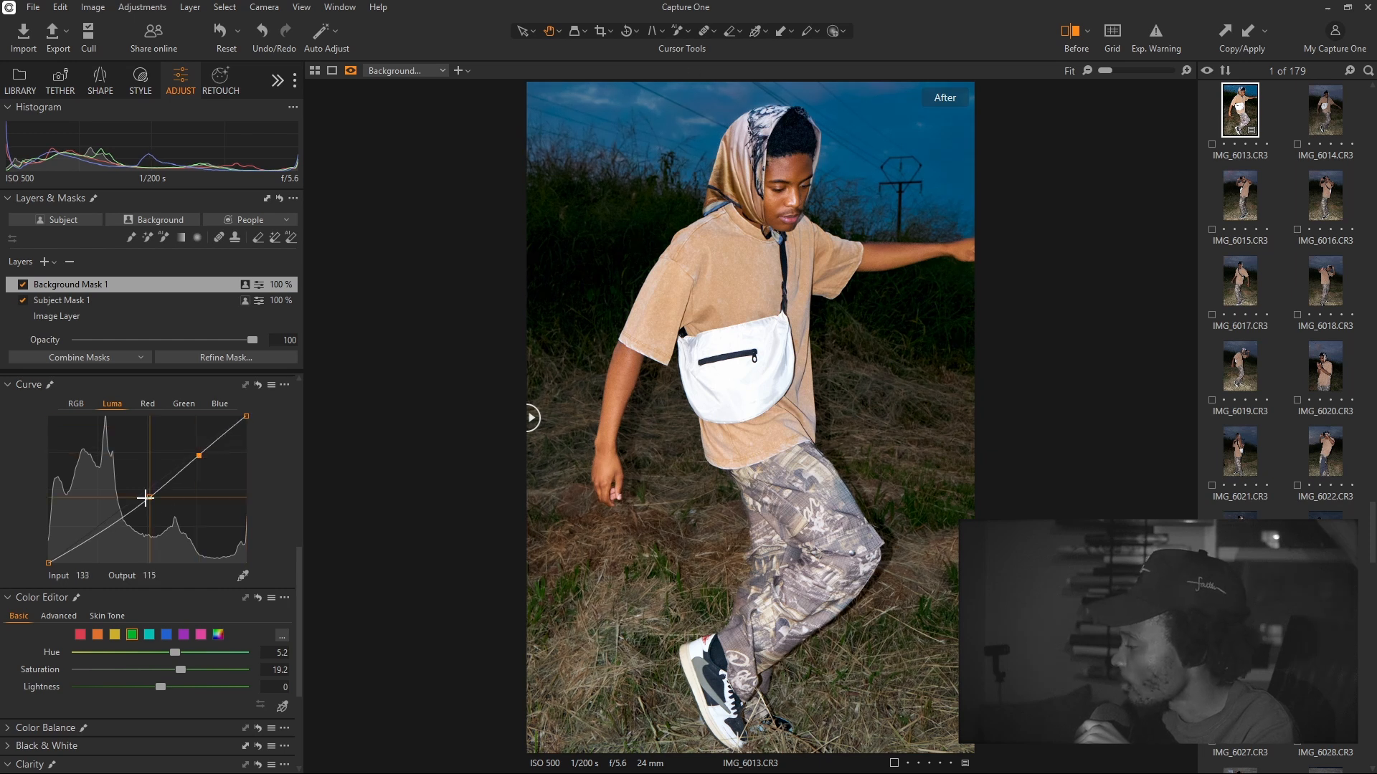
{"action": "left_click_drag", "start_coordinate": [148, 496], "coordinate": [129, 495]}
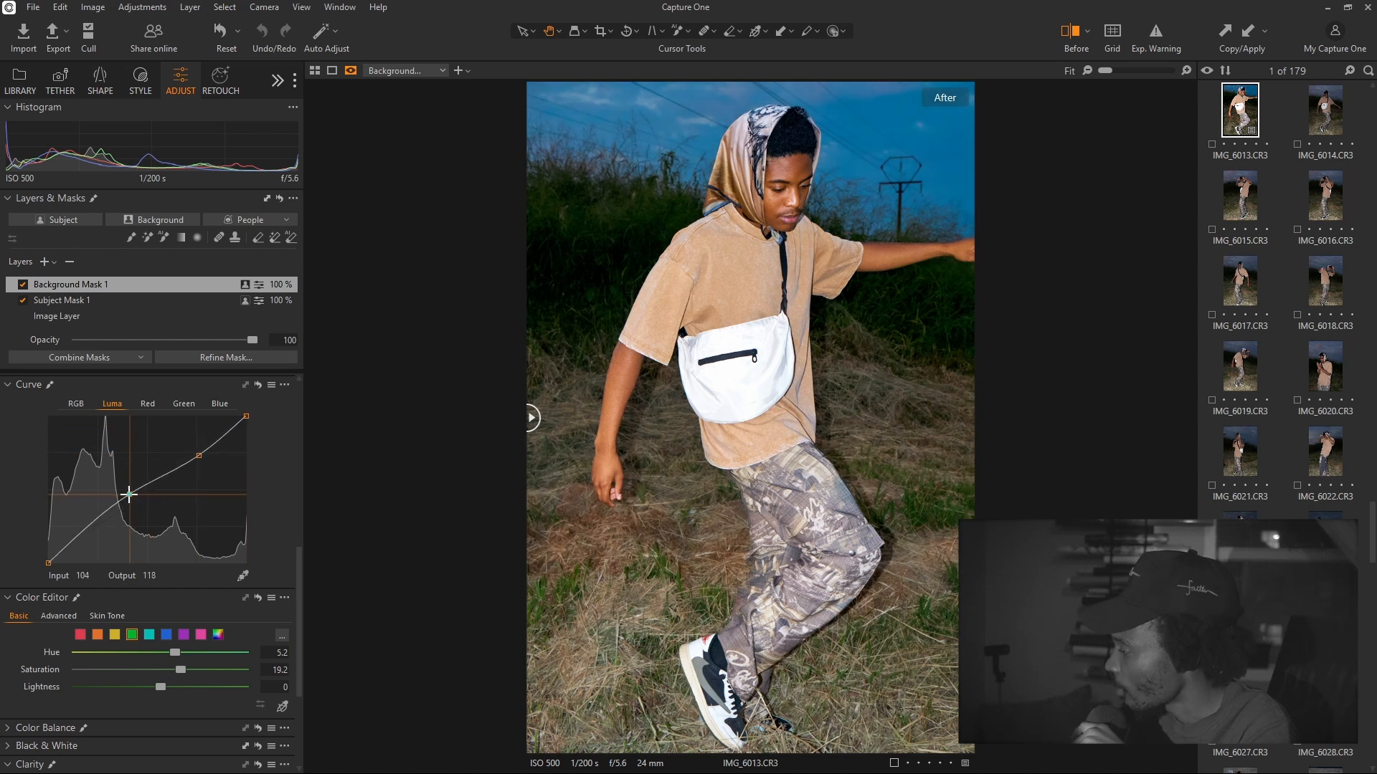
{"action": "left_click", "coordinate": [82, 535]}
{"action": "left_click_drag", "start_coordinate": [82, 535], "coordinate": [88, 539]}
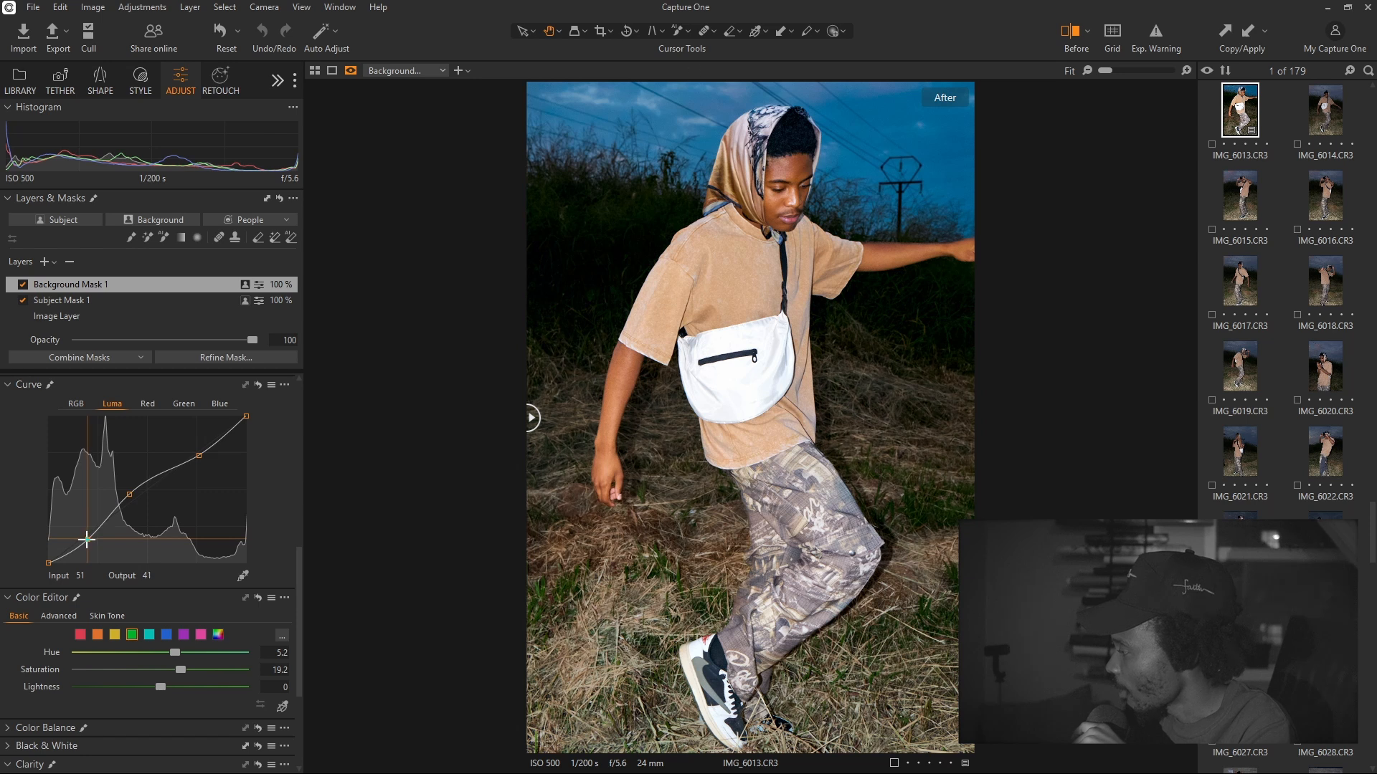
{"action": "left_click", "coordinate": [258, 384]}
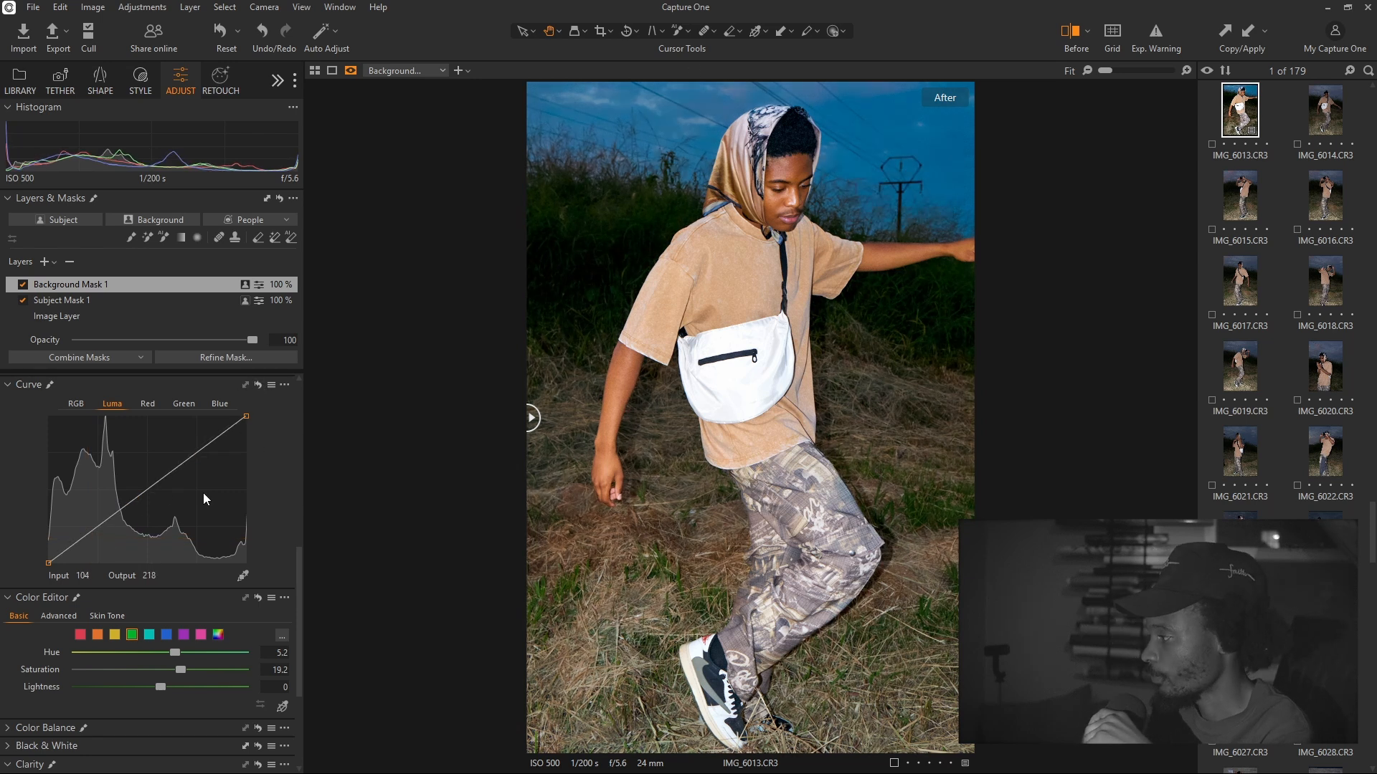
{"action": "key", "text": "m"}
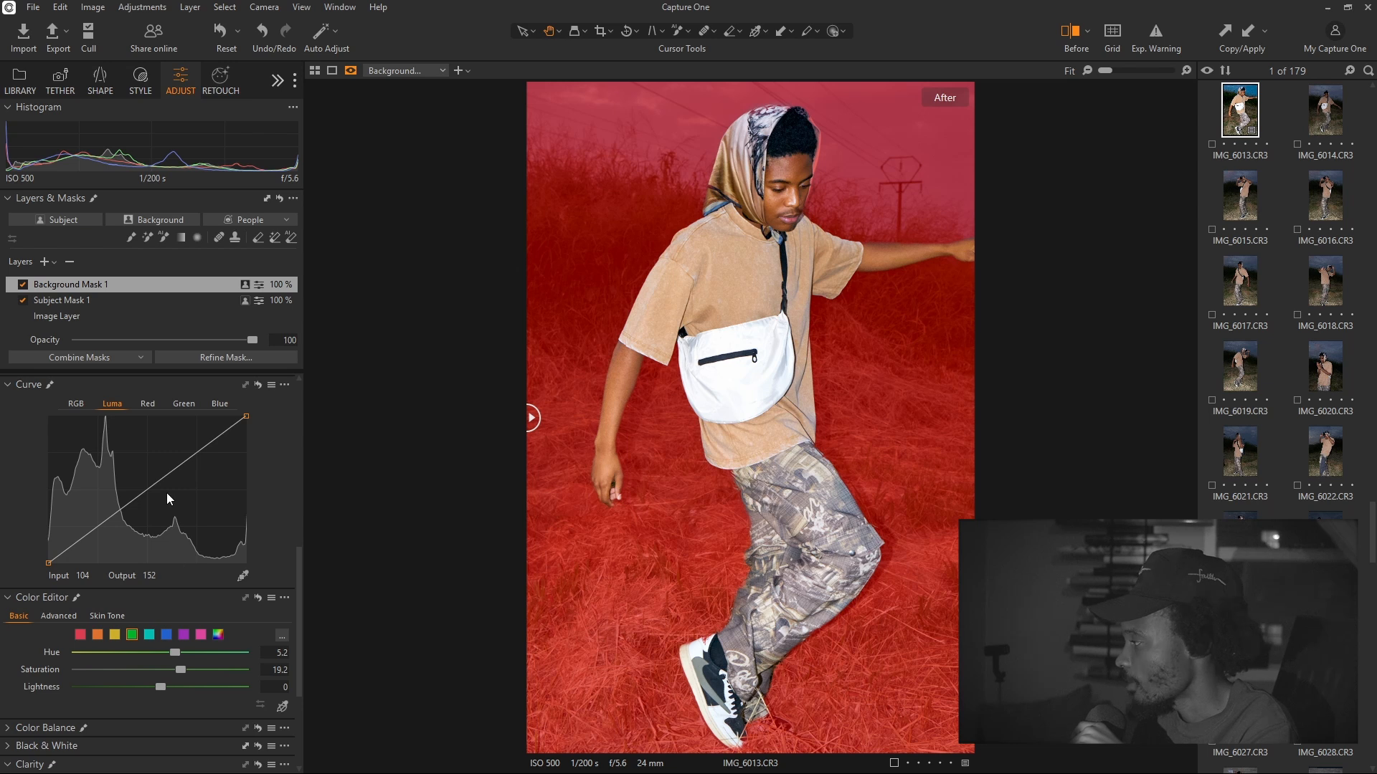
{"action": "left_click", "coordinate": [148, 405]}
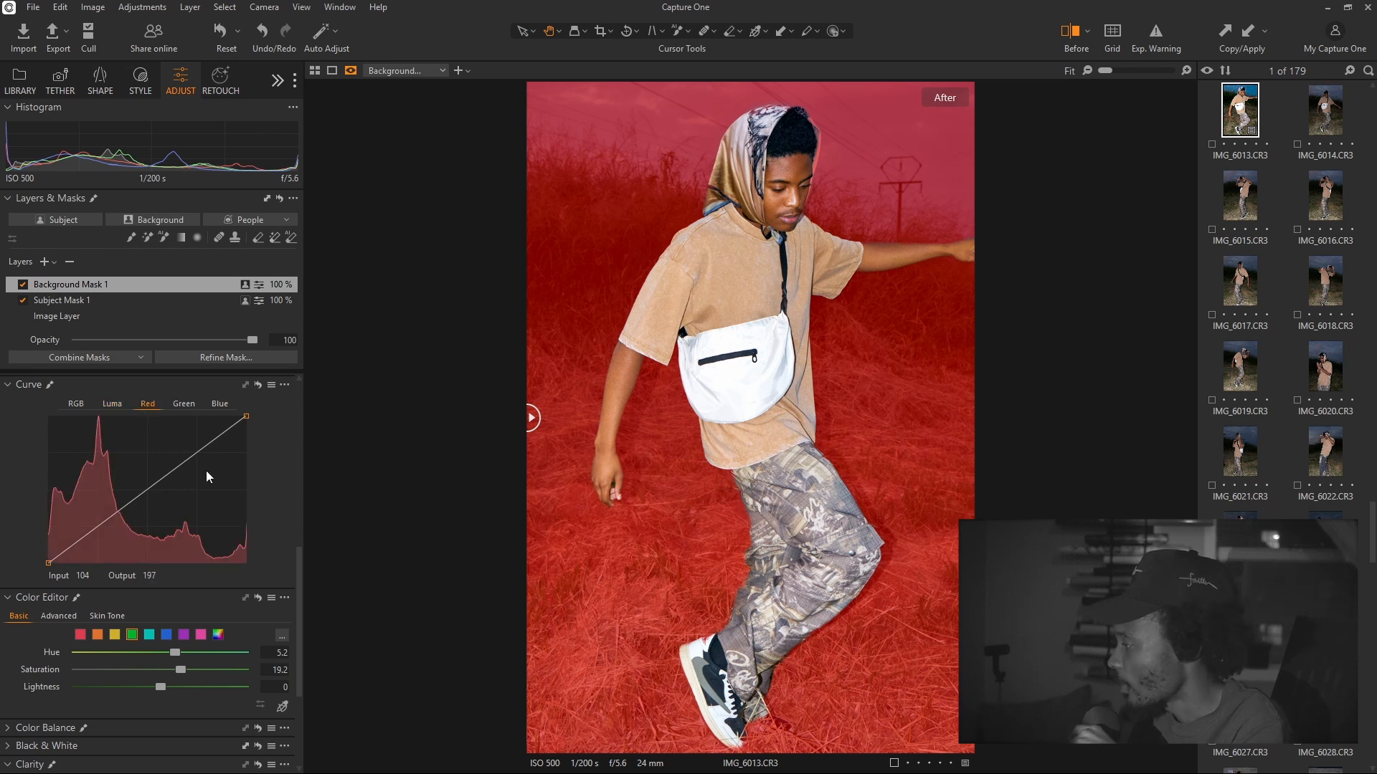
Pull down the background's Red curve toward teal, then reset it straight
{"action": "mouse_move", "coordinate": [141, 491]}
{"action": "left_mouse_down"}
{"action": "mouse_move", "coordinate": [152, 508]}
{"action": "mouse_move", "coordinate": [119, 479]}
{"action": "mouse_move", "coordinate": [137, 489]}
{"action": "left_mouse_up"}
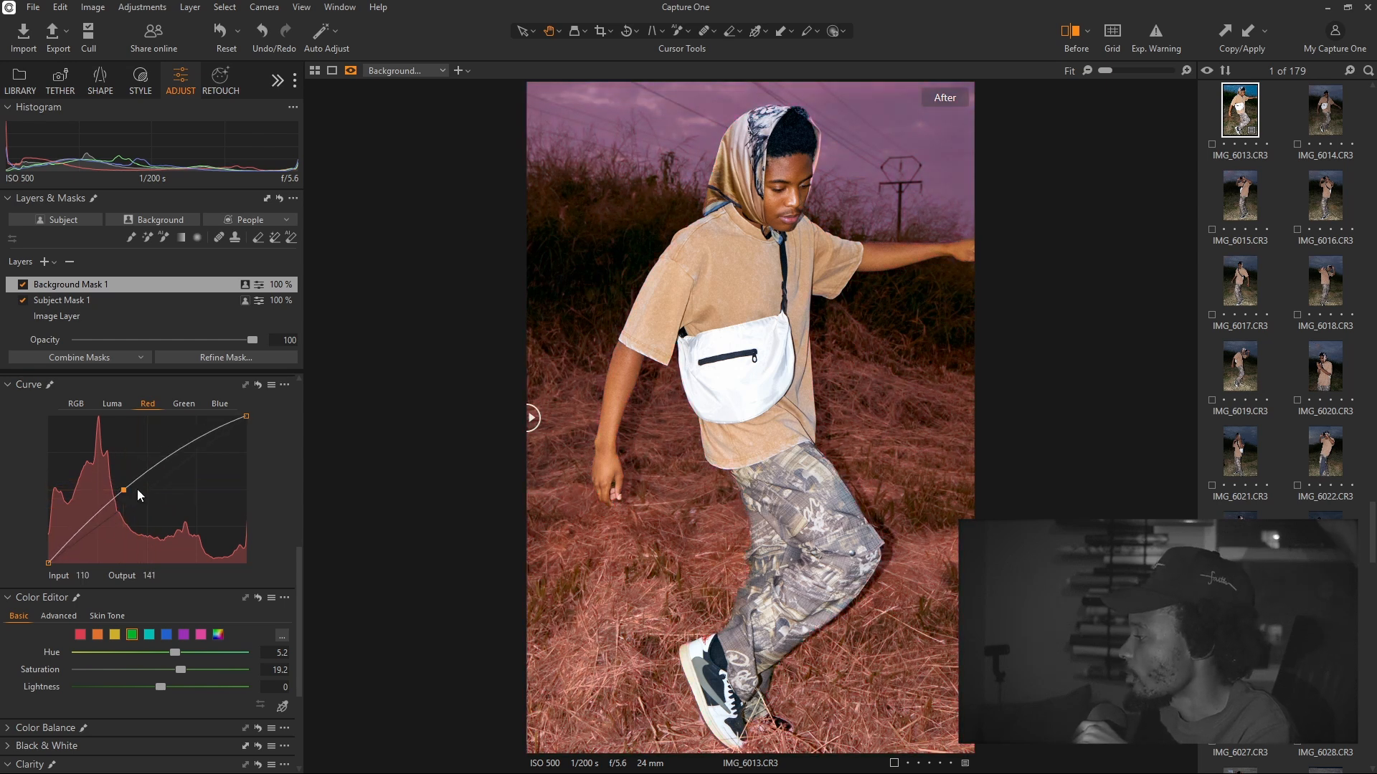
{"action": "left_click", "coordinate": [259, 385]}
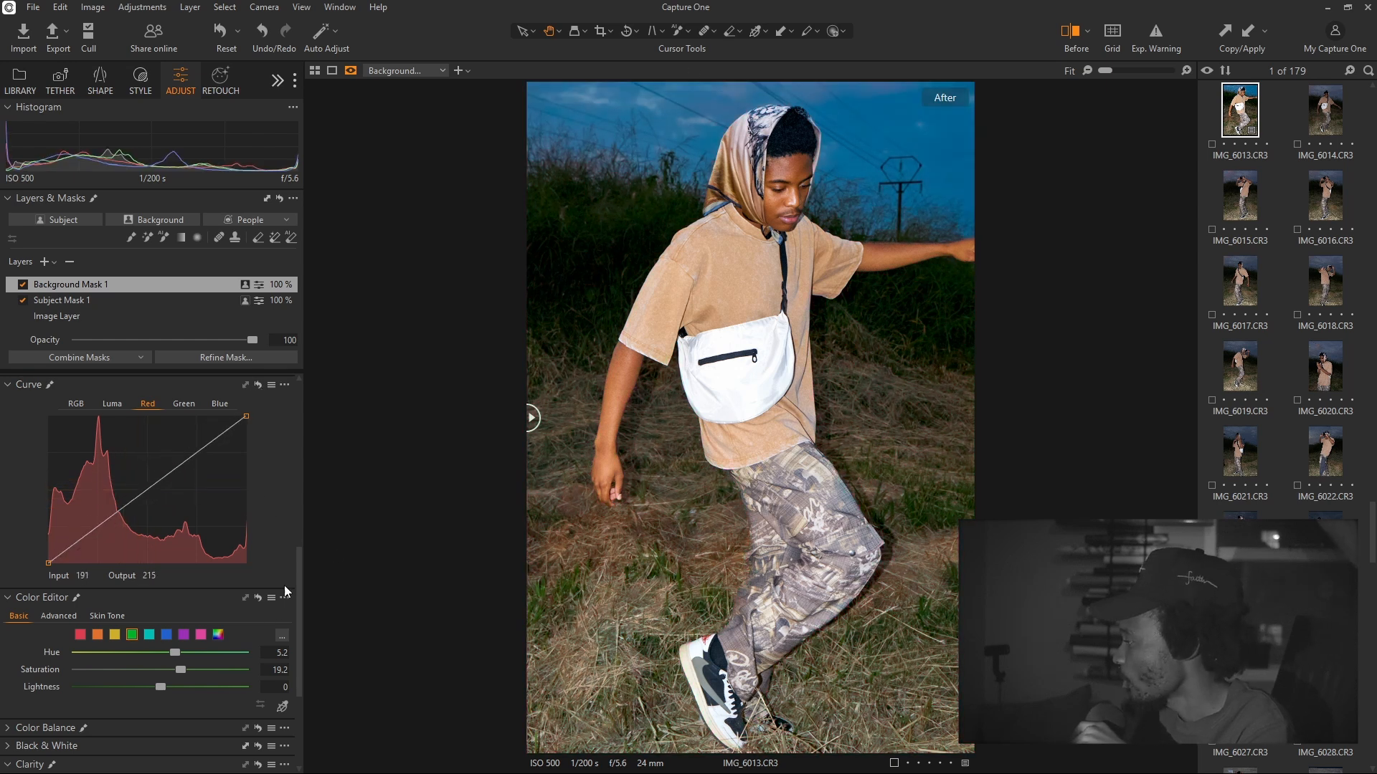
{"action": "key", "text": "m"}
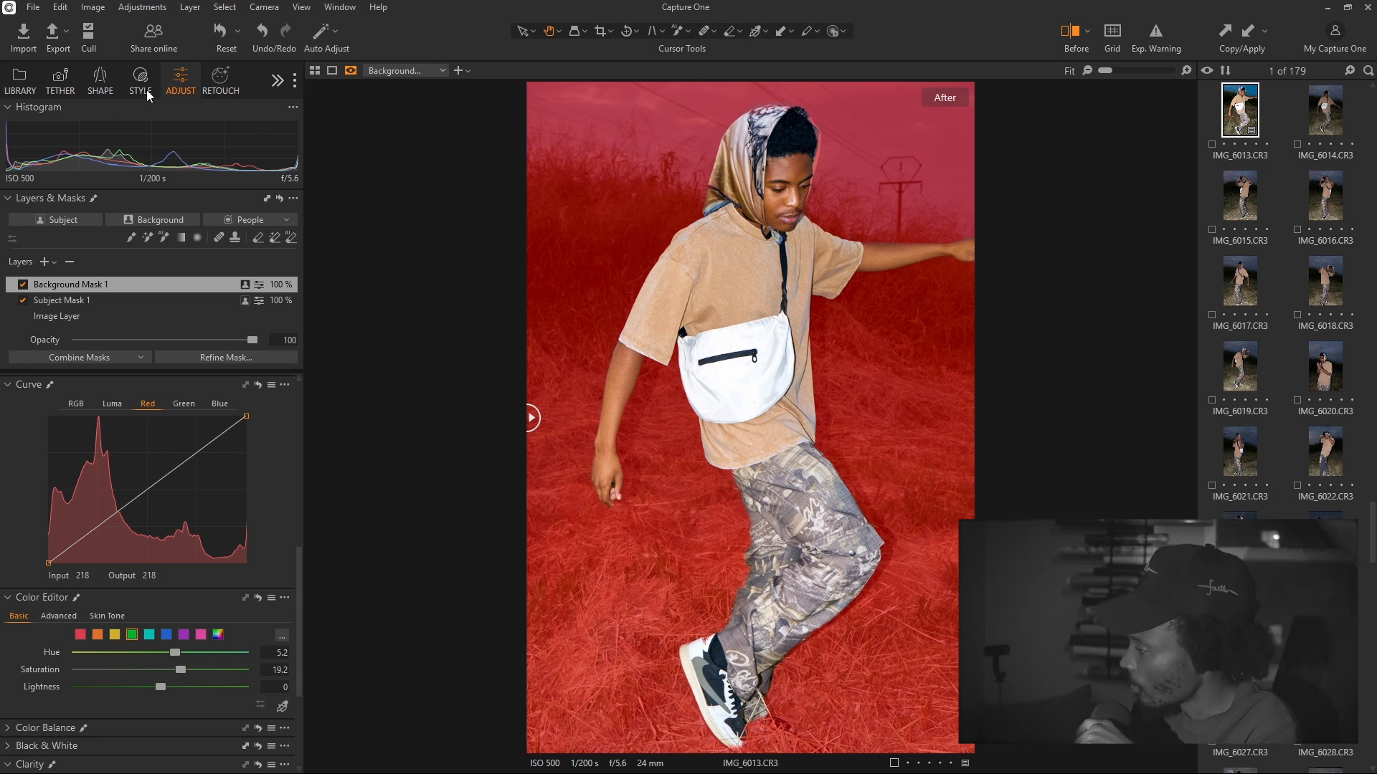
On Subject Mask 1, reset the Red curve, add a Luma midtone point, then return to Image Layer
{"action": "left_click", "coordinate": [105, 299]}
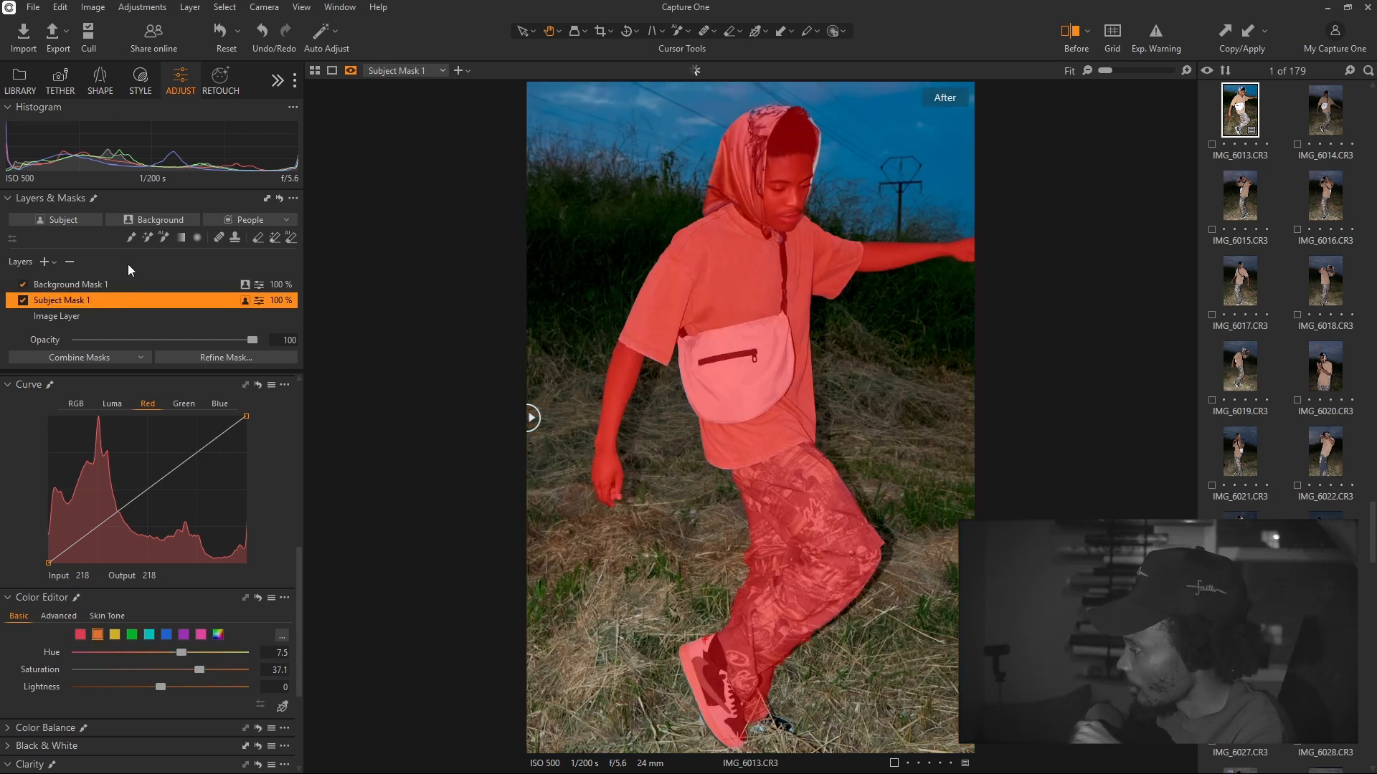
{"action": "left_click", "coordinate": [130, 497]}
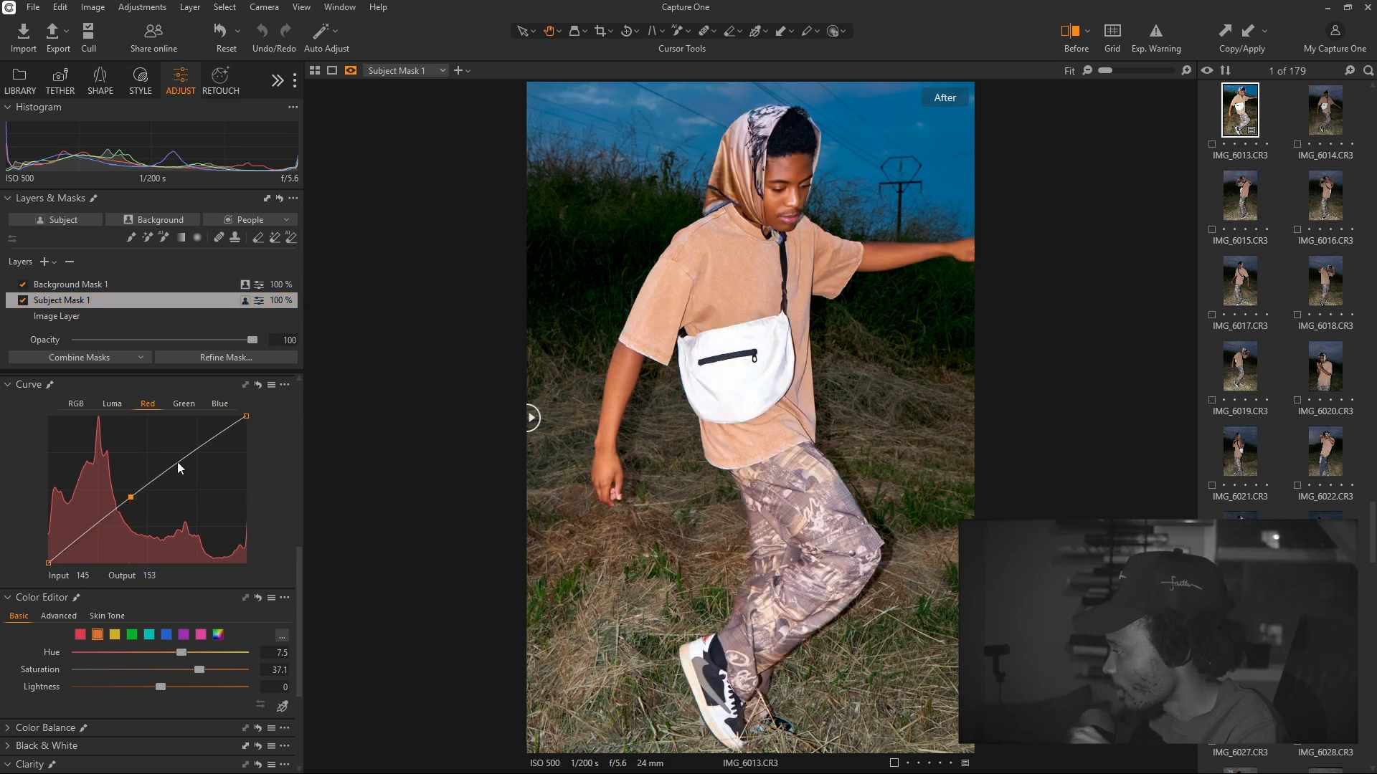
{"action": "left_click", "coordinate": [257, 385]}
{"action": "left_click", "coordinate": [130, 406]}
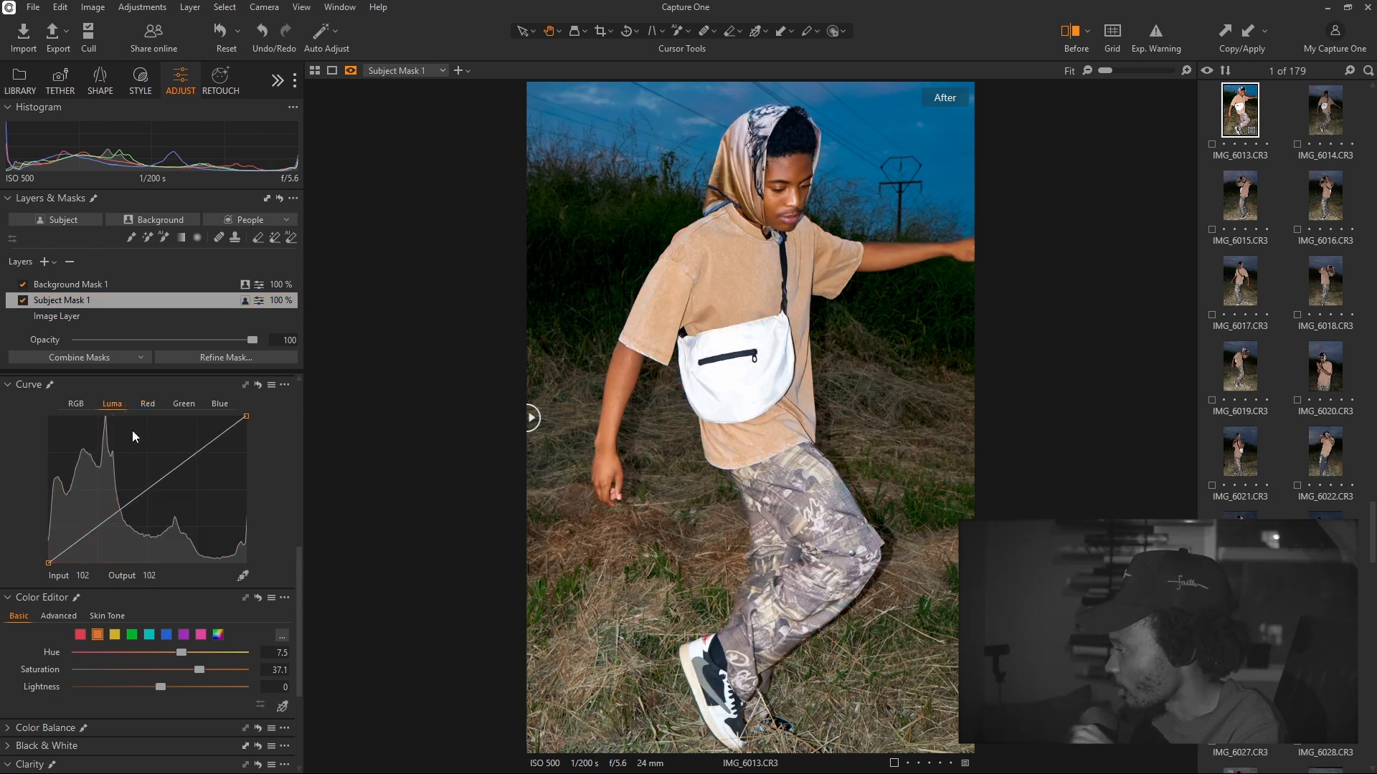
{"action": "left_click", "coordinate": [136, 495]}
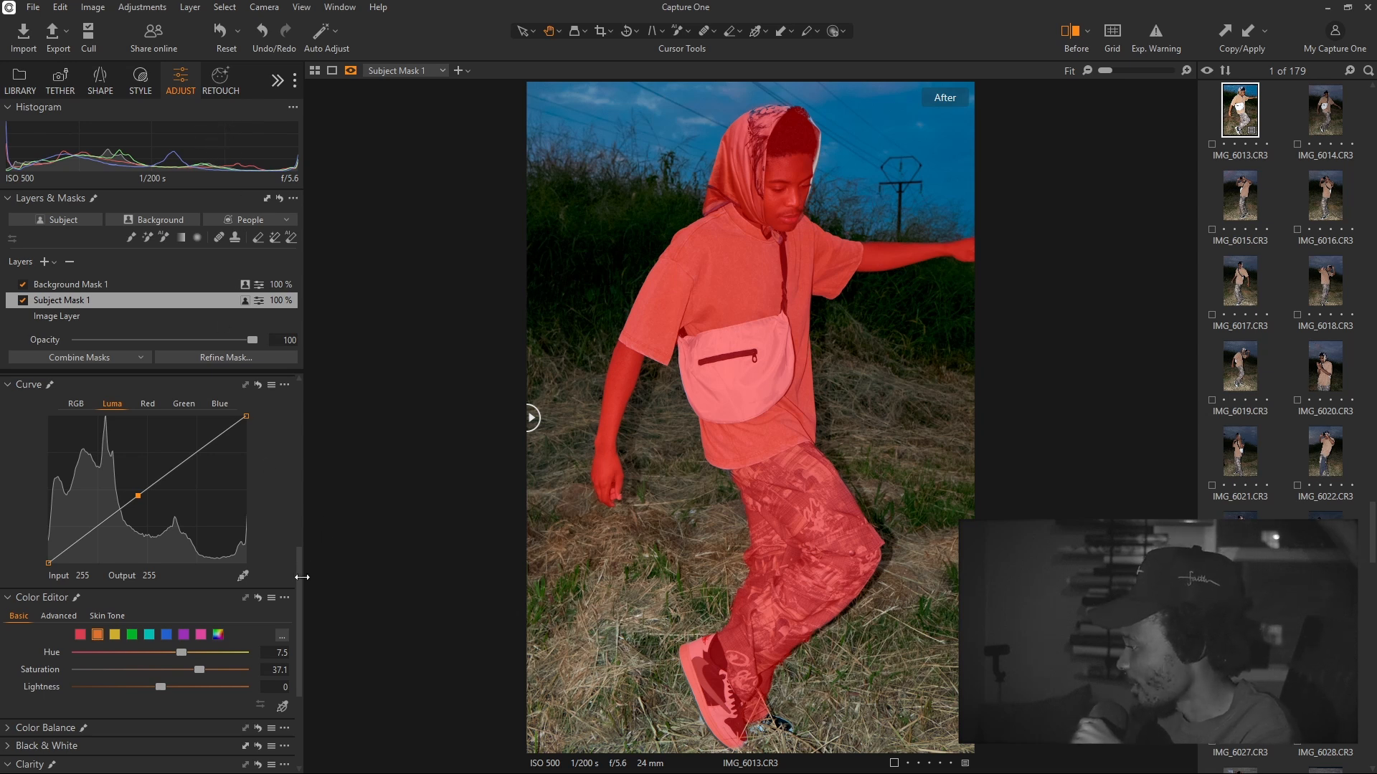
{"action": "left_click_drag", "start_coordinate": [299, 578], "coordinate": [298, 445]}
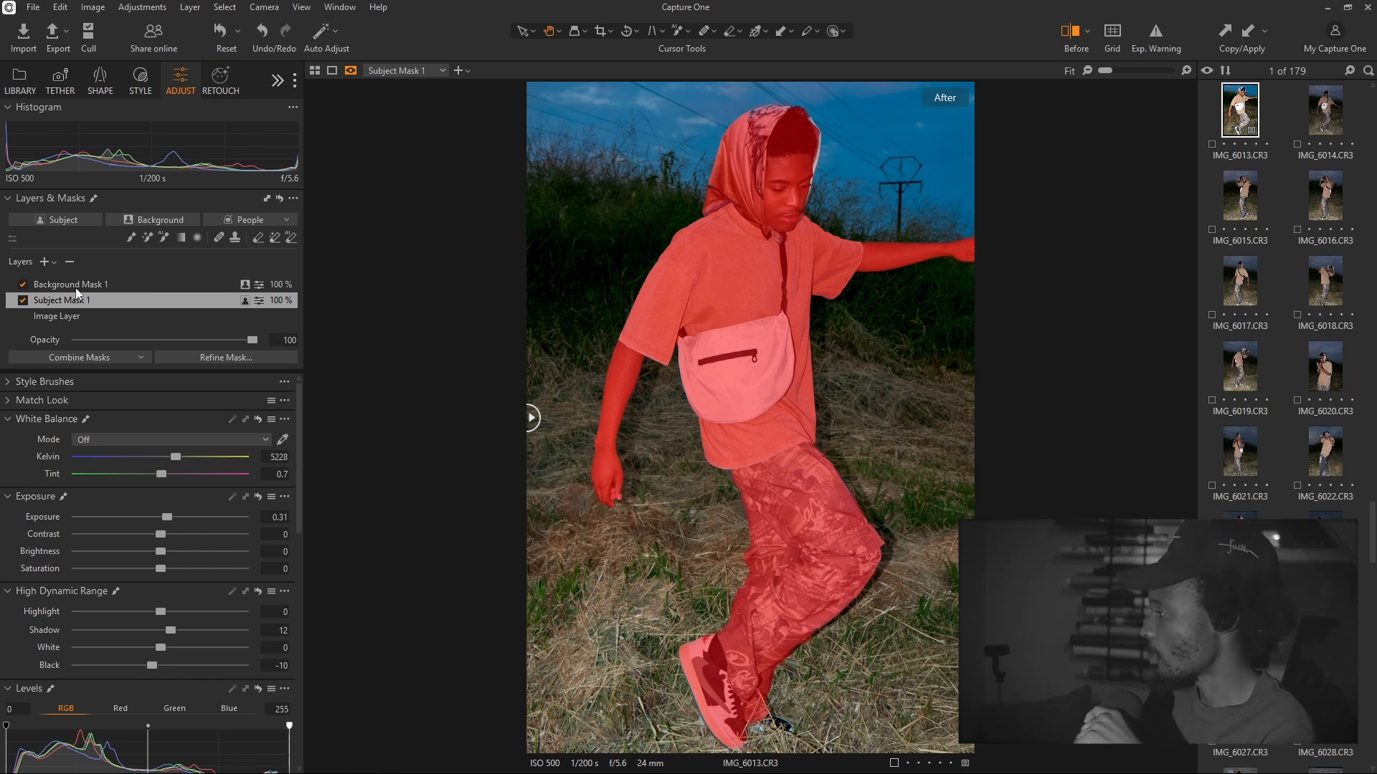
{"action": "left_click", "coordinate": [76, 317]}
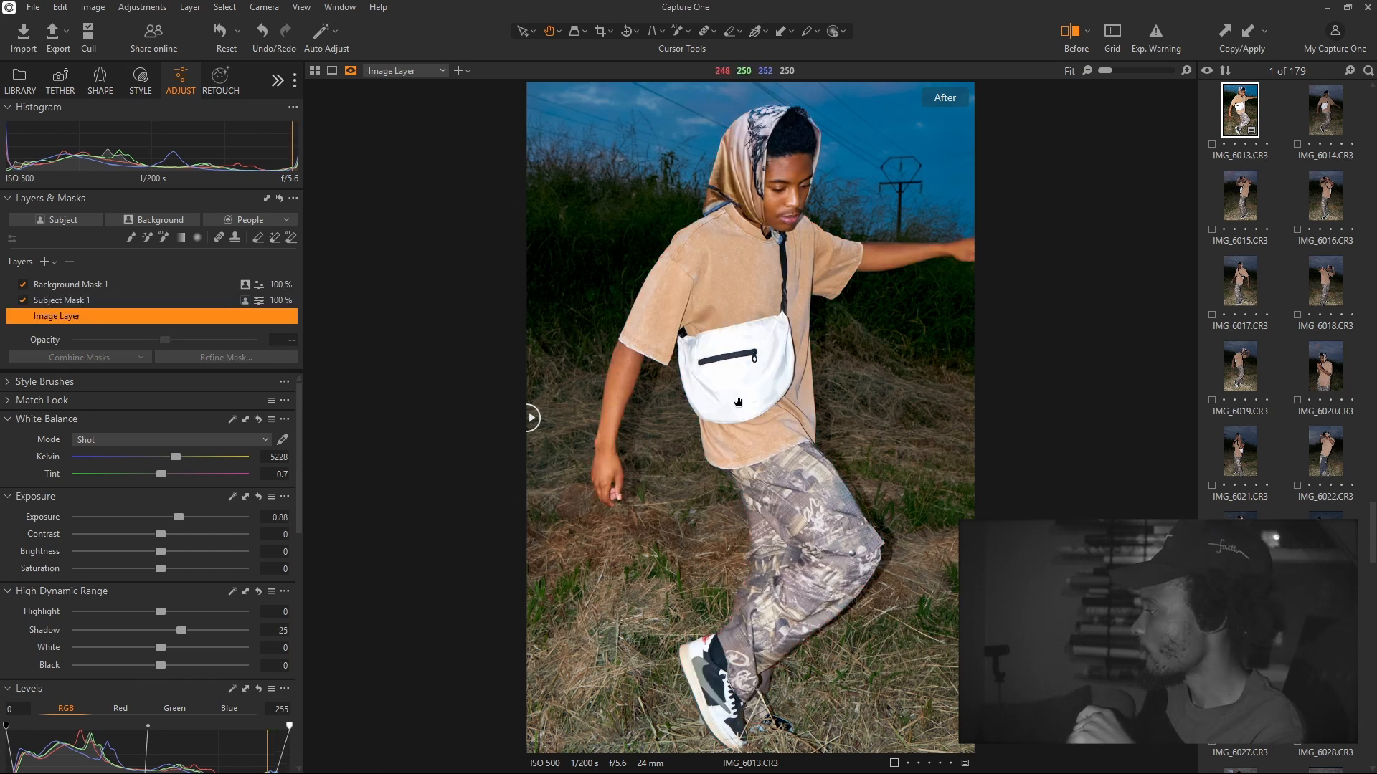
Raise the Sharpening amount on IMG_6013 from 180 to 272
{"action": "left_click", "coordinate": [277, 80]}
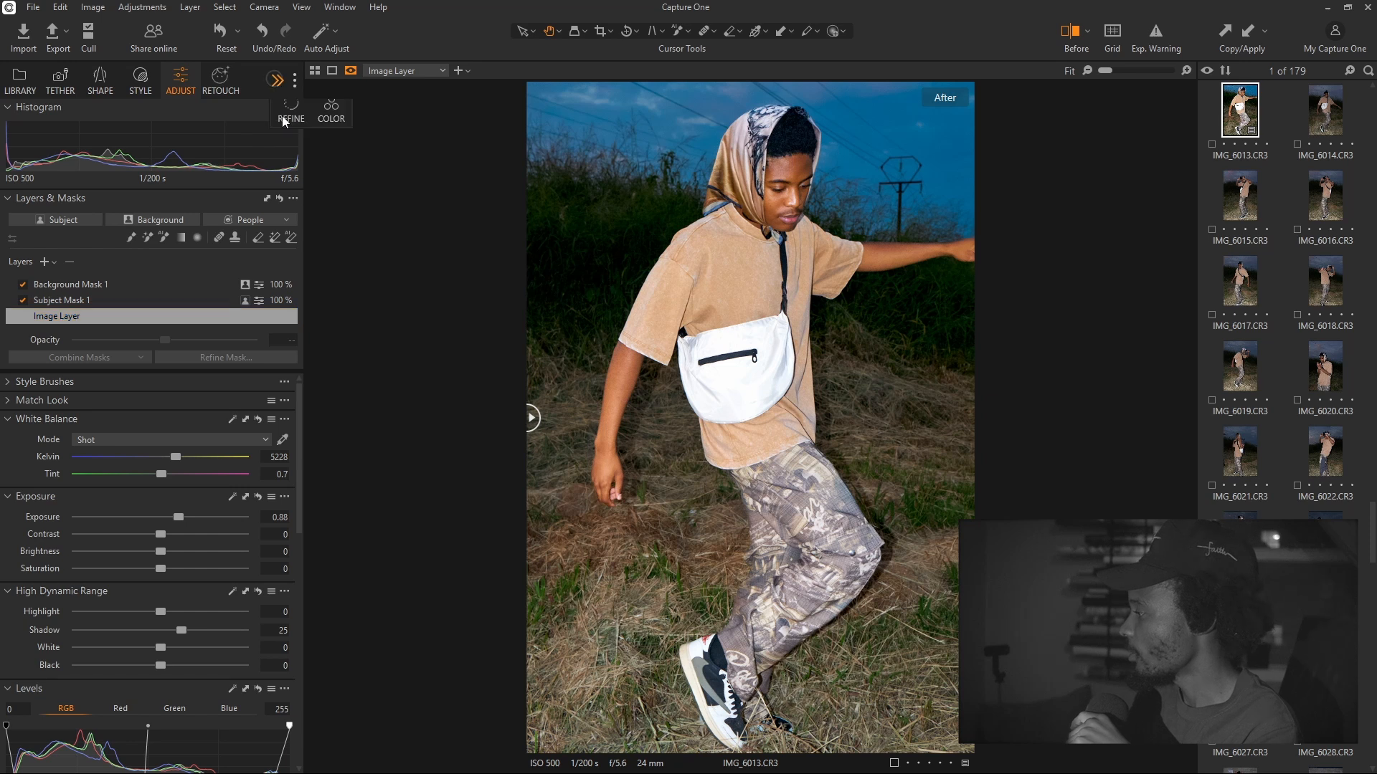
{"action": "left_click", "coordinate": [290, 114]}
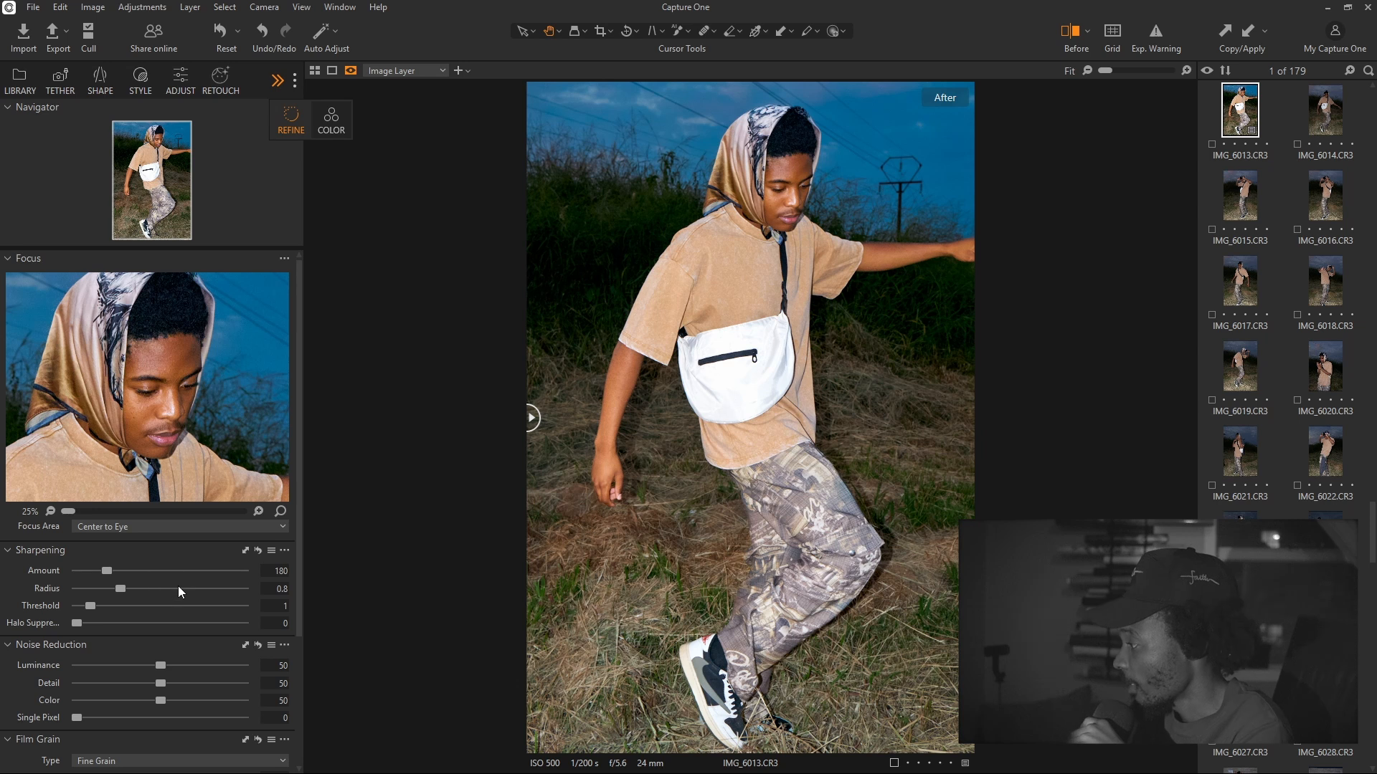
{"action": "left_click", "coordinate": [135, 570]}
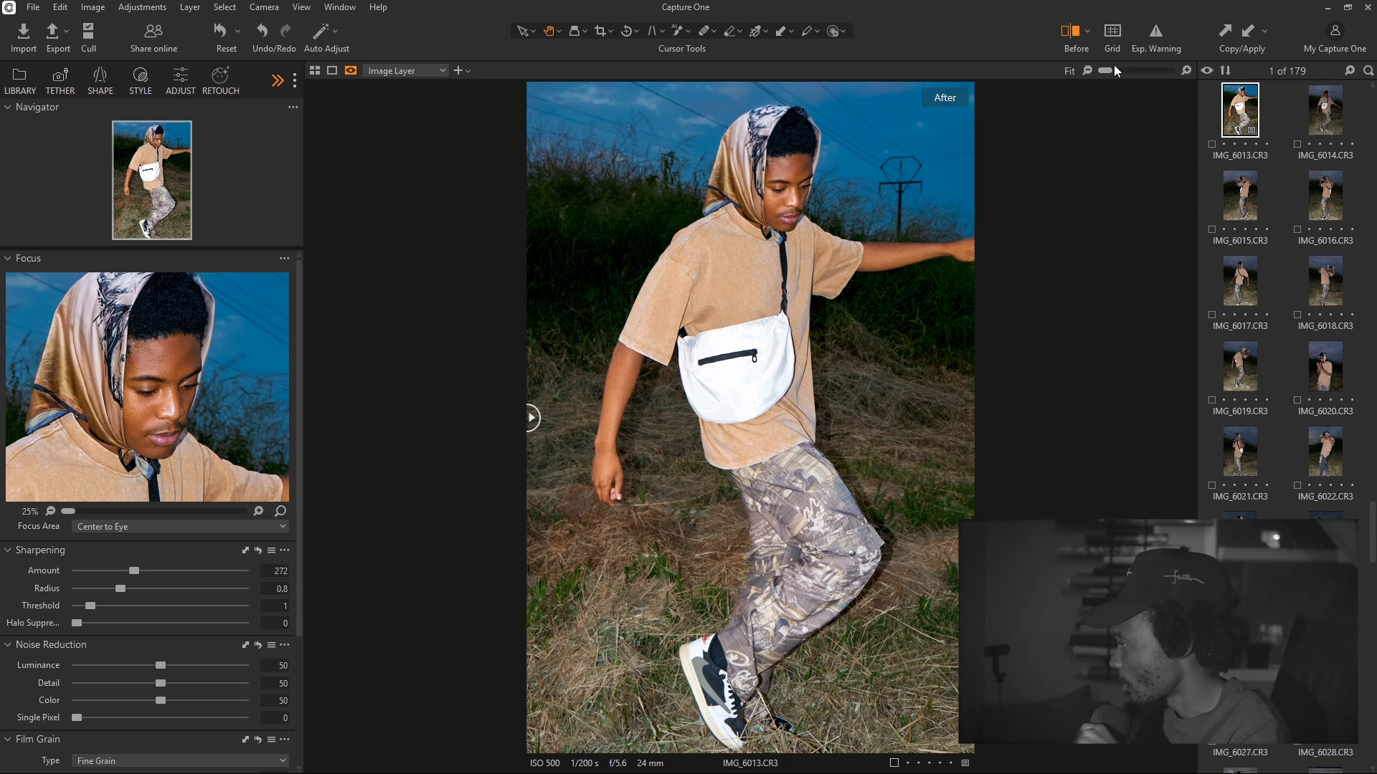
Inspect the sharpening at 67% zoom across the face, shirt and bag, then fit the photo to view
{"action": "left_click_drag", "start_coordinate": [1113, 65], "coordinate": [1130, 70]}
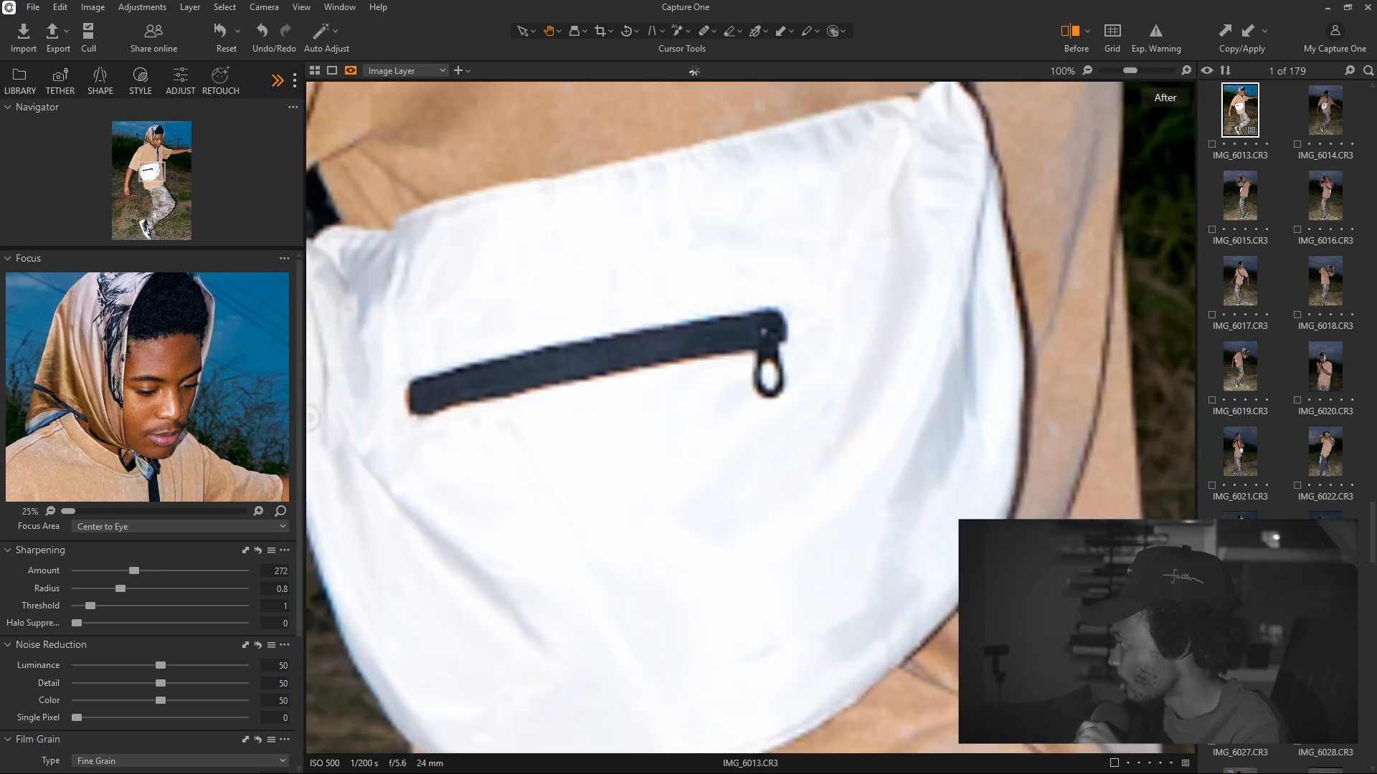
{"action": "scroll", "coordinate": [947, 338], "scroll_direction": "up", "scroll_amount": 5}
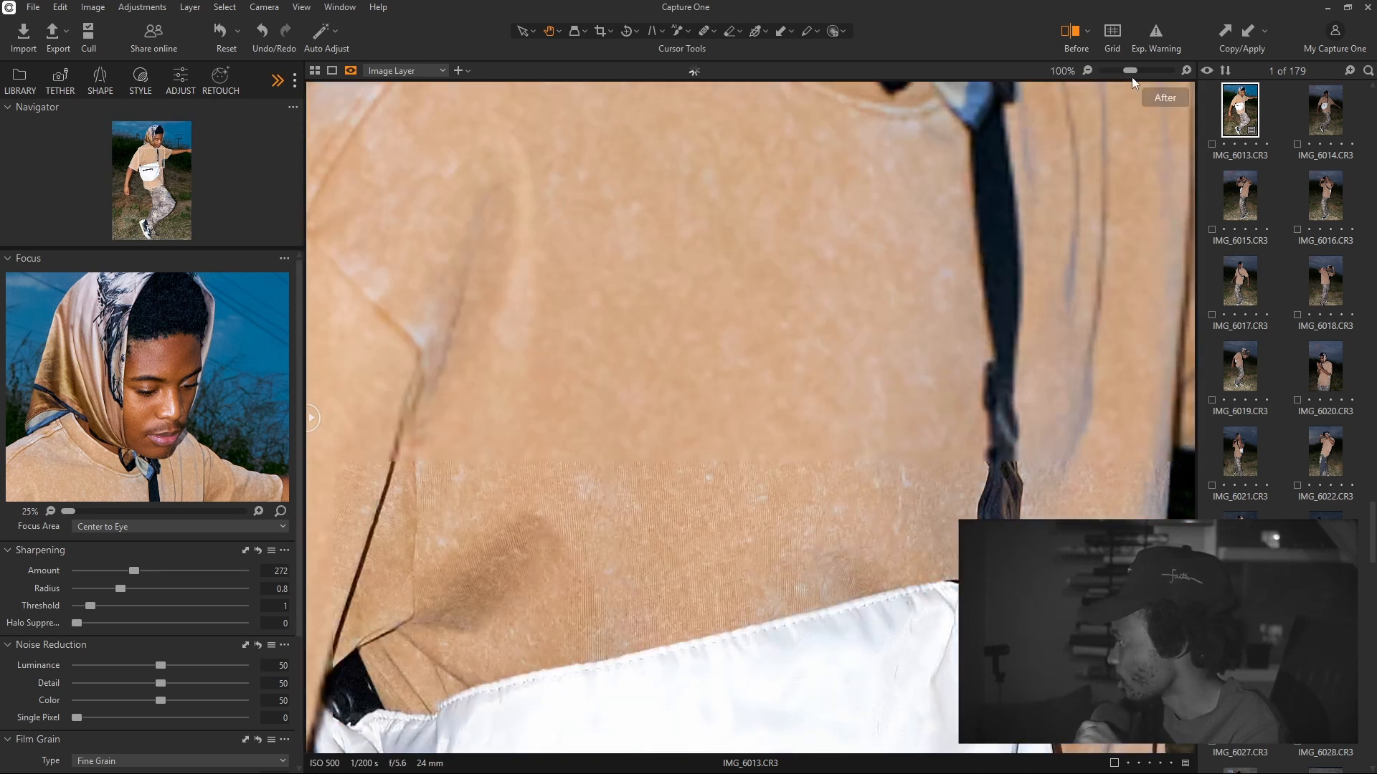
{"action": "left_click_drag", "start_coordinate": [1130, 71], "coordinate": [1124, 71]}
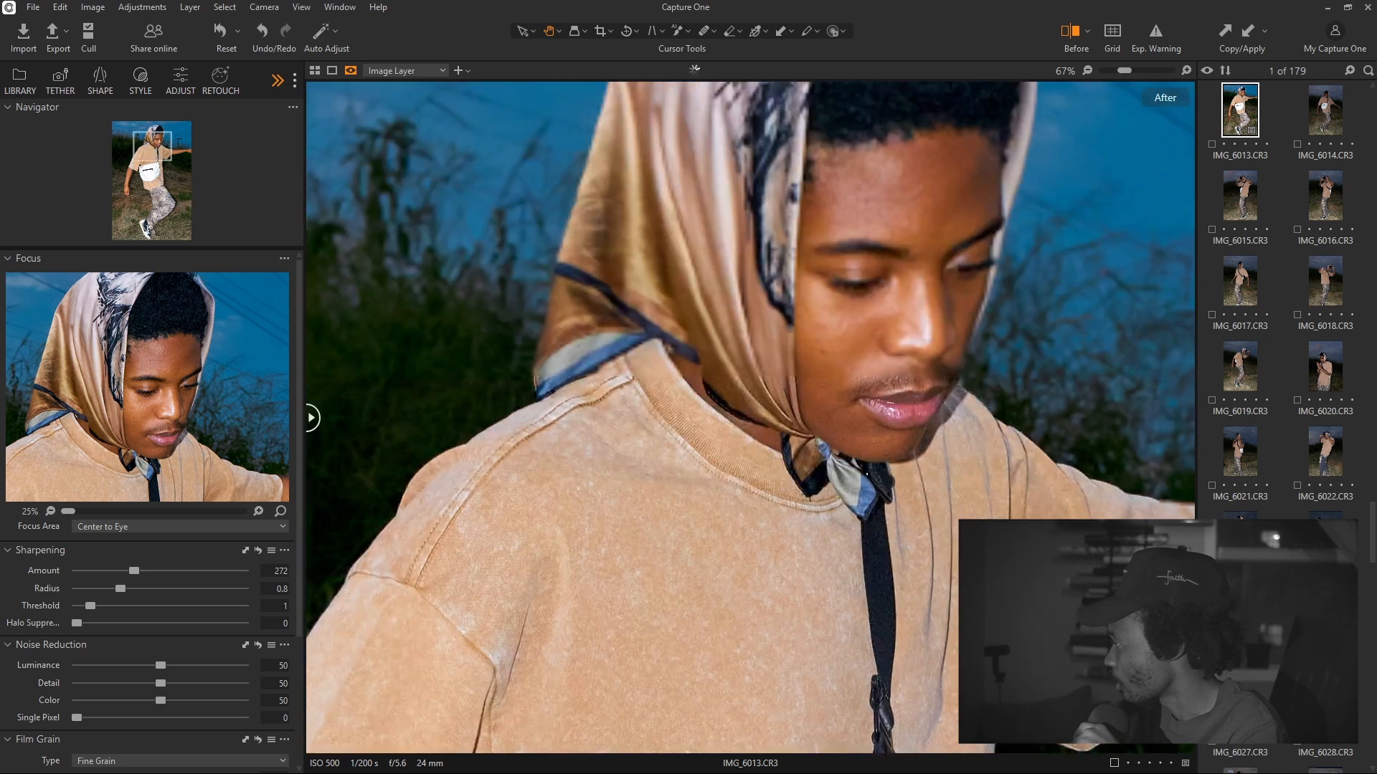
{"action": "left_click_drag", "start_coordinate": [981, 409], "coordinate": [975, 500]}
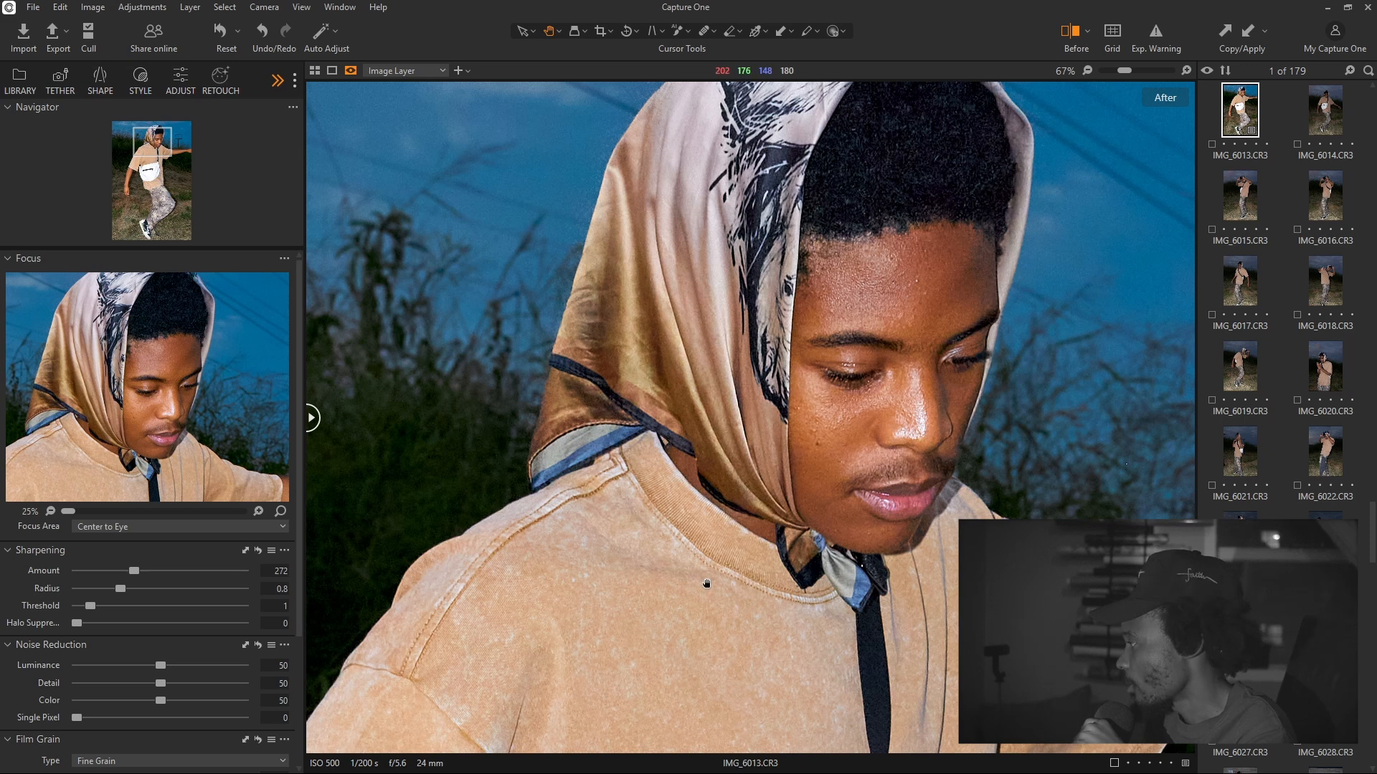
{"action": "left_click_drag", "start_coordinate": [706, 583], "coordinate": [915, 371]}
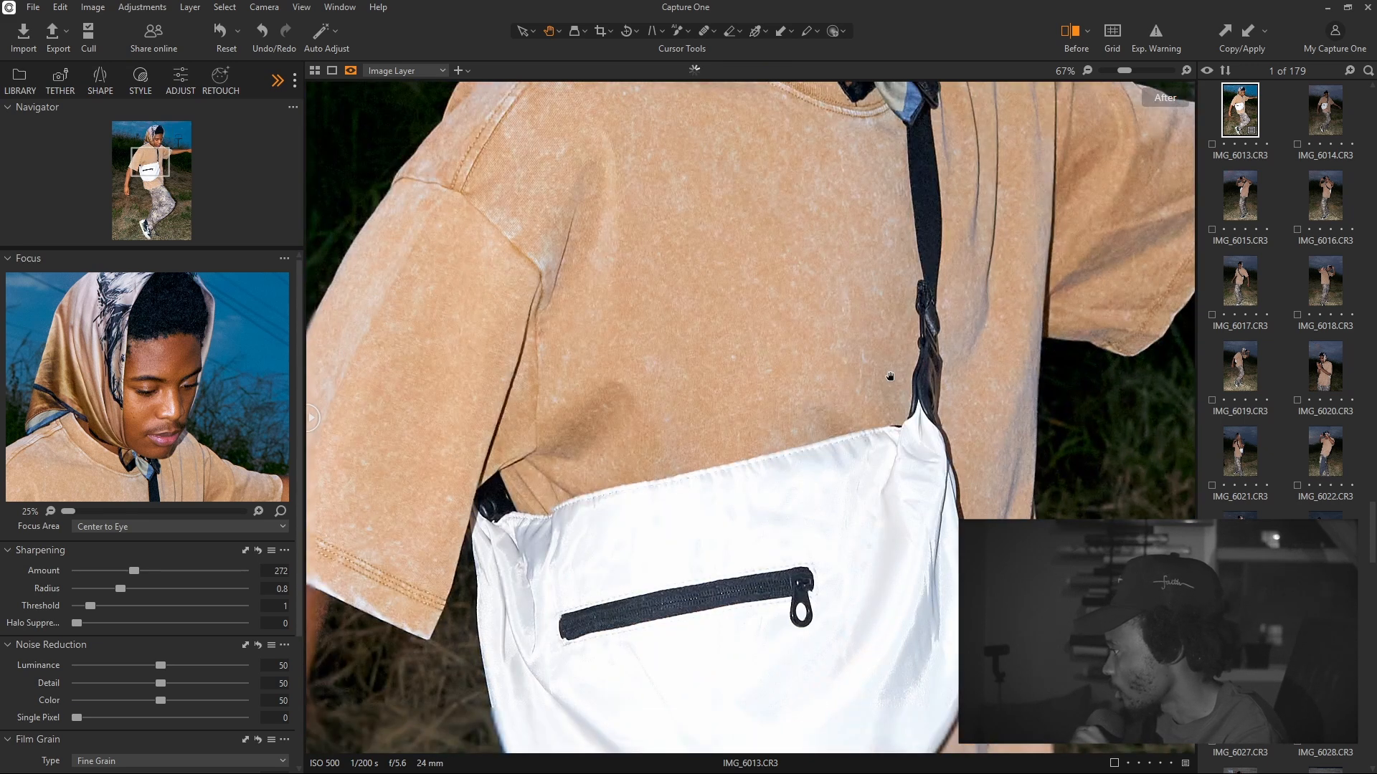
{"action": "left_click", "coordinate": [1087, 70]}
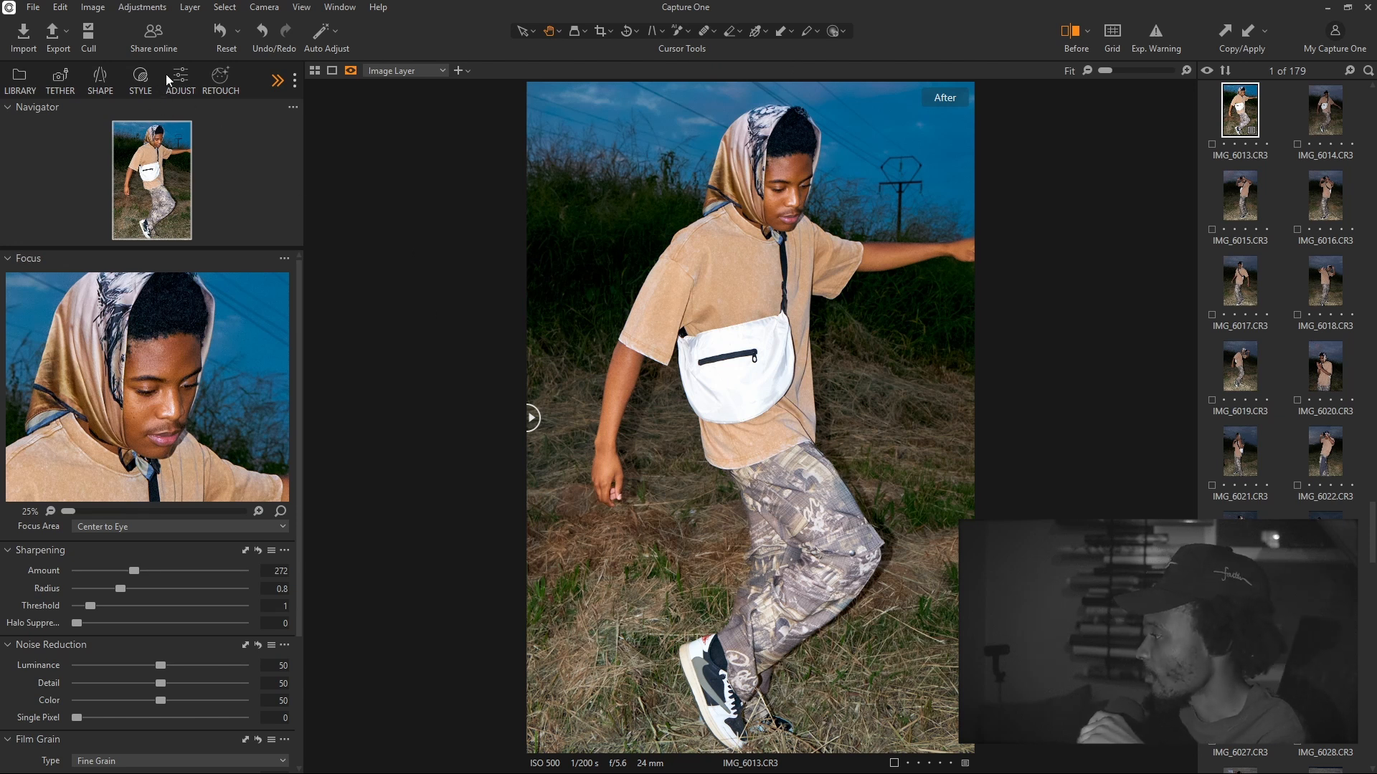
Apply the Film K100 style from Built-in Styles > Film & Cine Looks, then remove it
{"action": "left_click", "coordinate": [140, 77]}
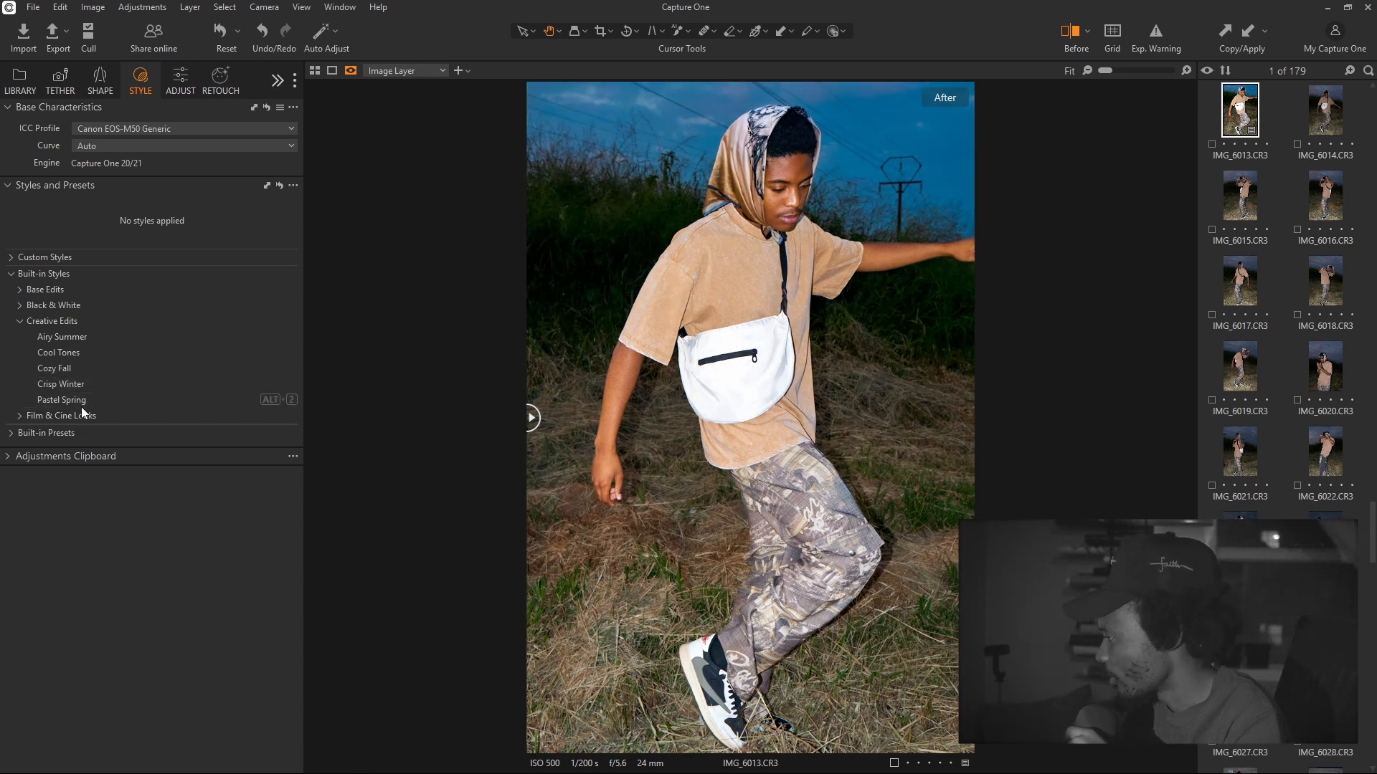
{"action": "left_click", "coordinate": [21, 416]}
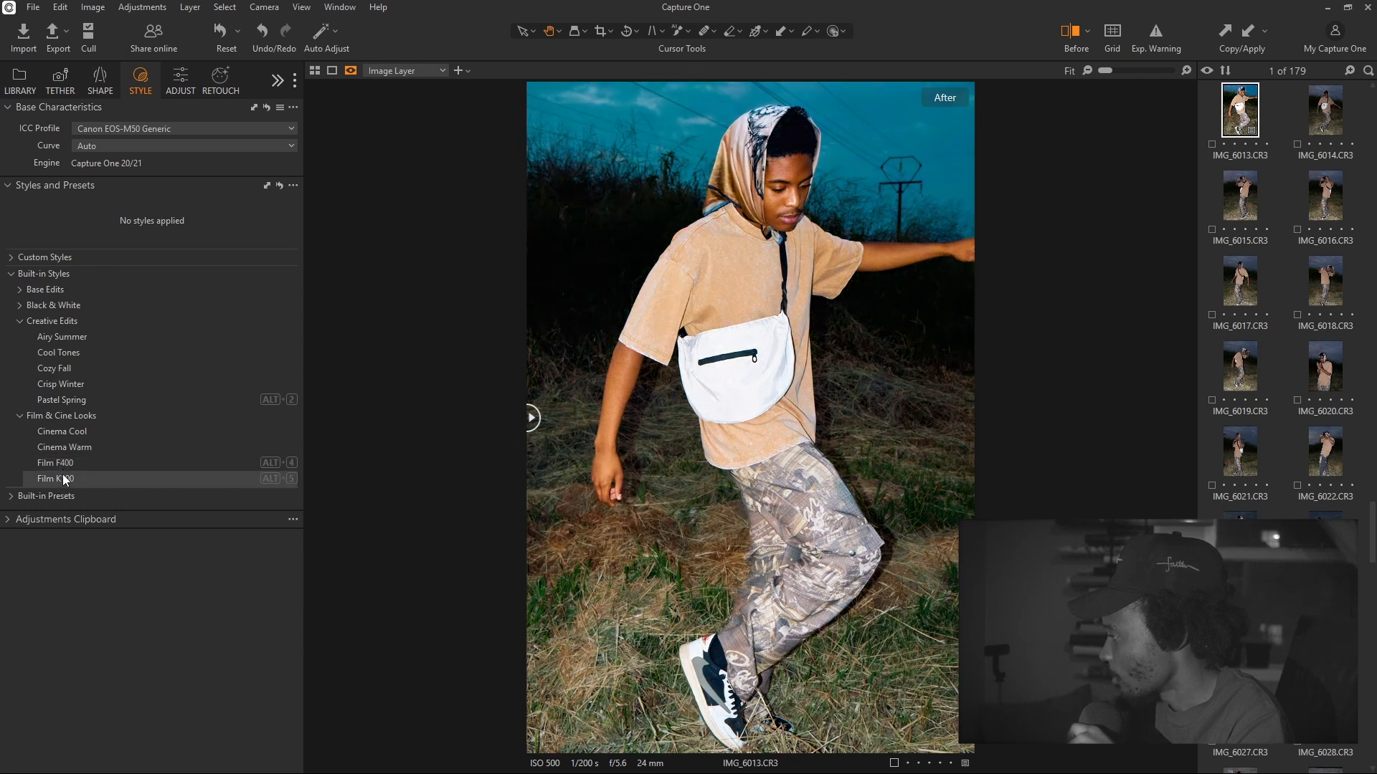
{"action": "left_click", "coordinate": [67, 477]}
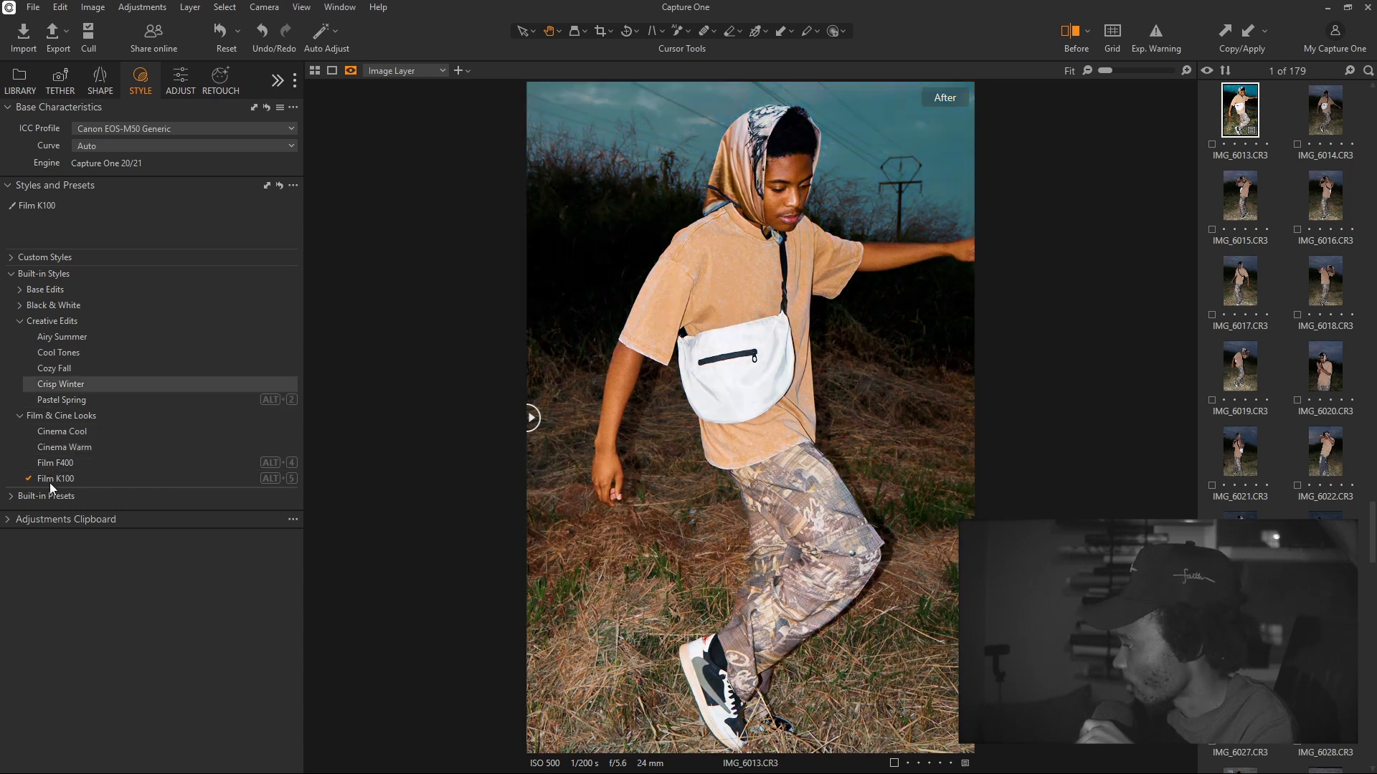
{"action": "left_click", "coordinate": [49, 481]}
{"action": "left_click", "coordinate": [180, 79]}
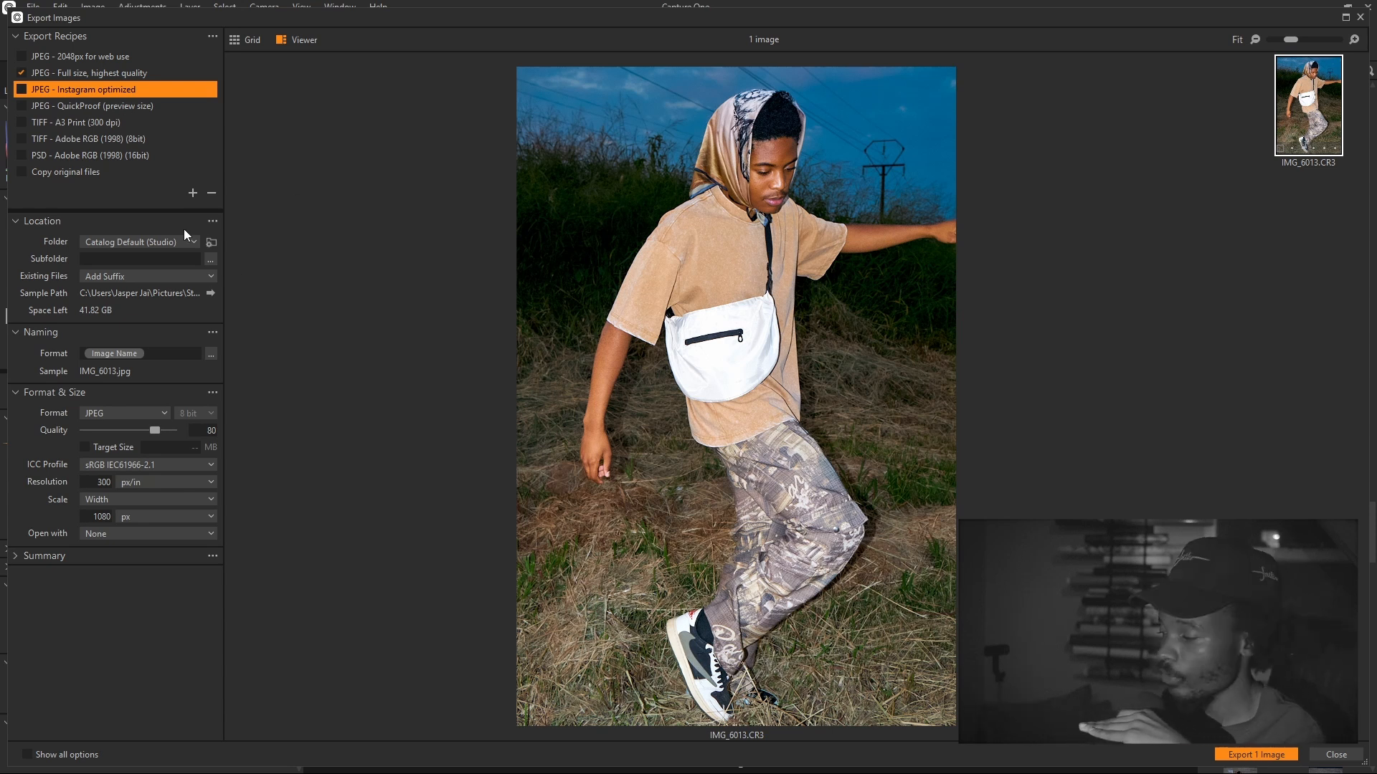
Export IMG_6013 using the 'JPEG - Full size, highest quality' recipe
{"action": "left_click", "coordinate": [75, 73]}
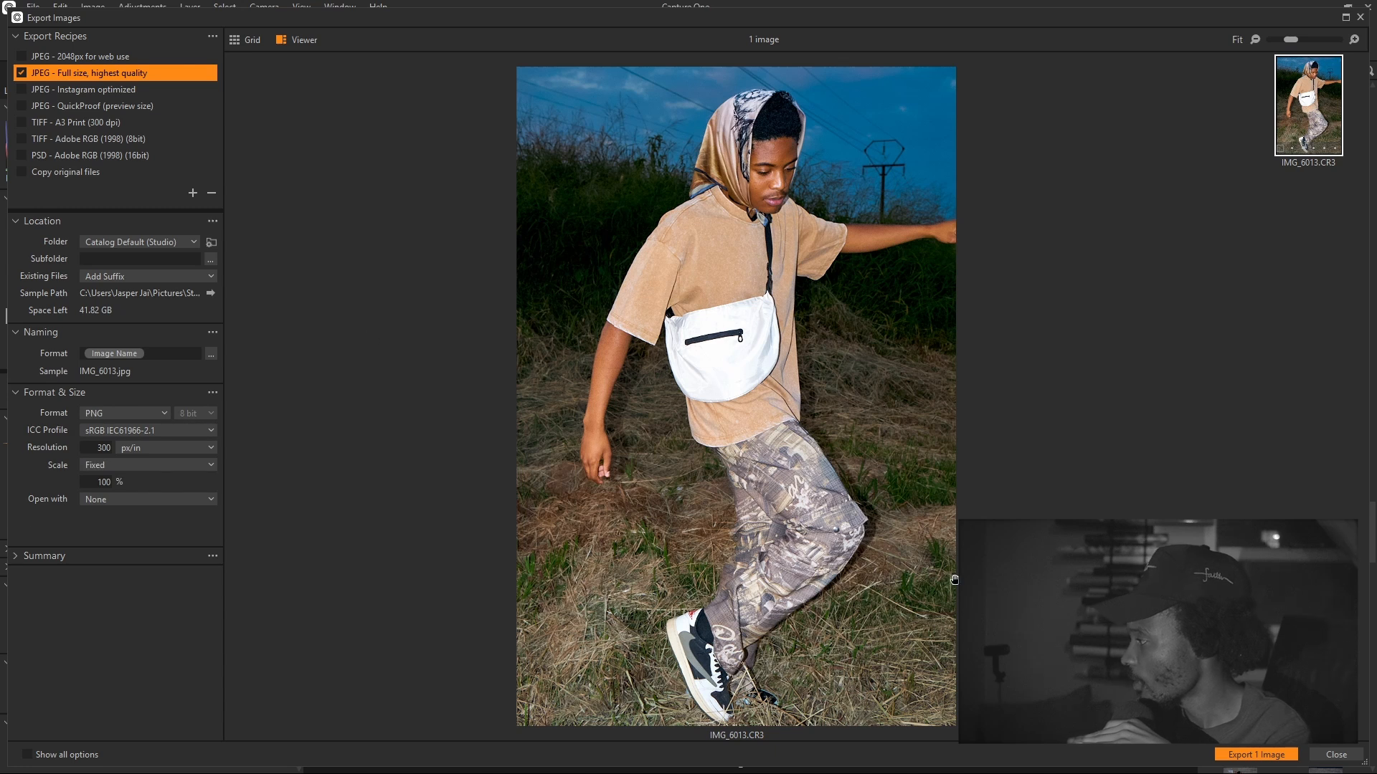
{"action": "left_click", "coordinate": [1241, 755]}
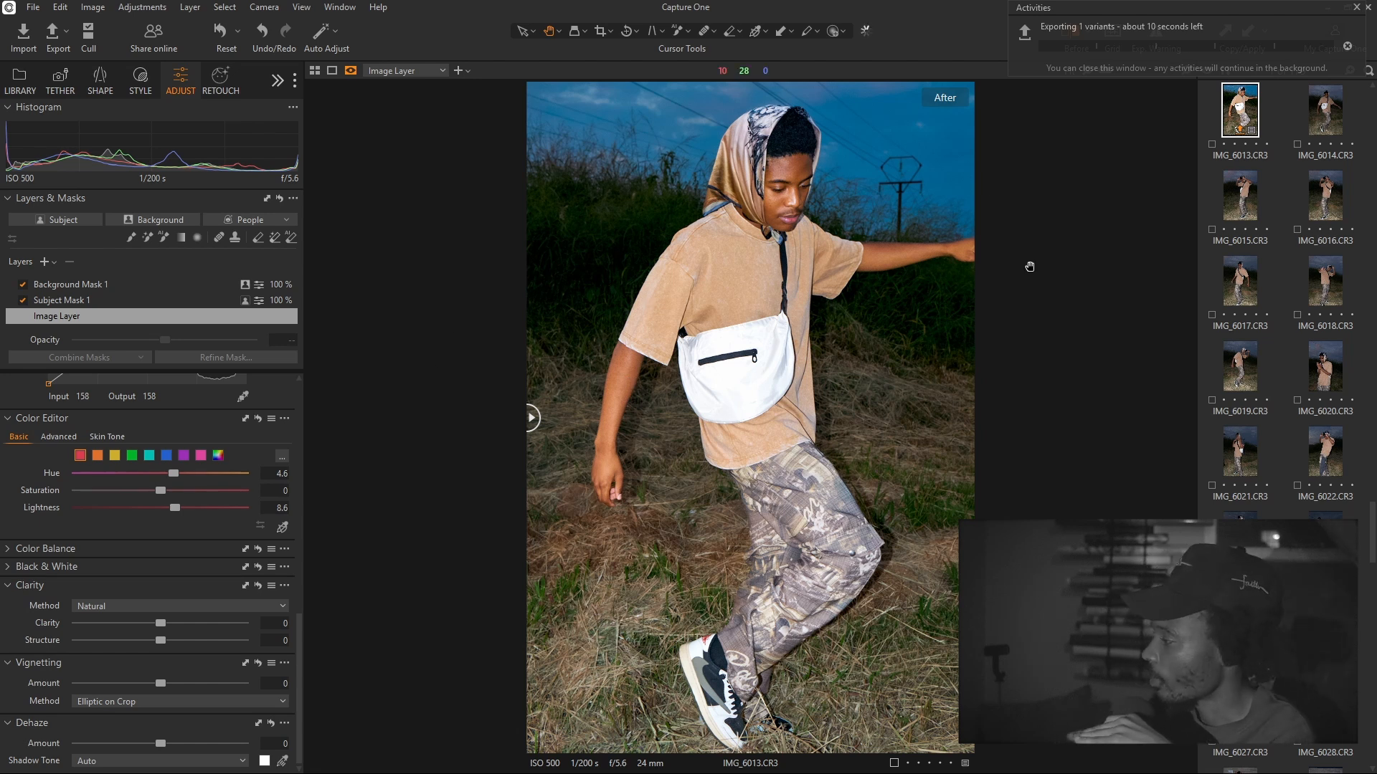
Compare IMG_6017 and IMG_6019, then copy the adjustments from the edited IMG_6013
{"action": "left_click", "coordinate": [1236, 293]}
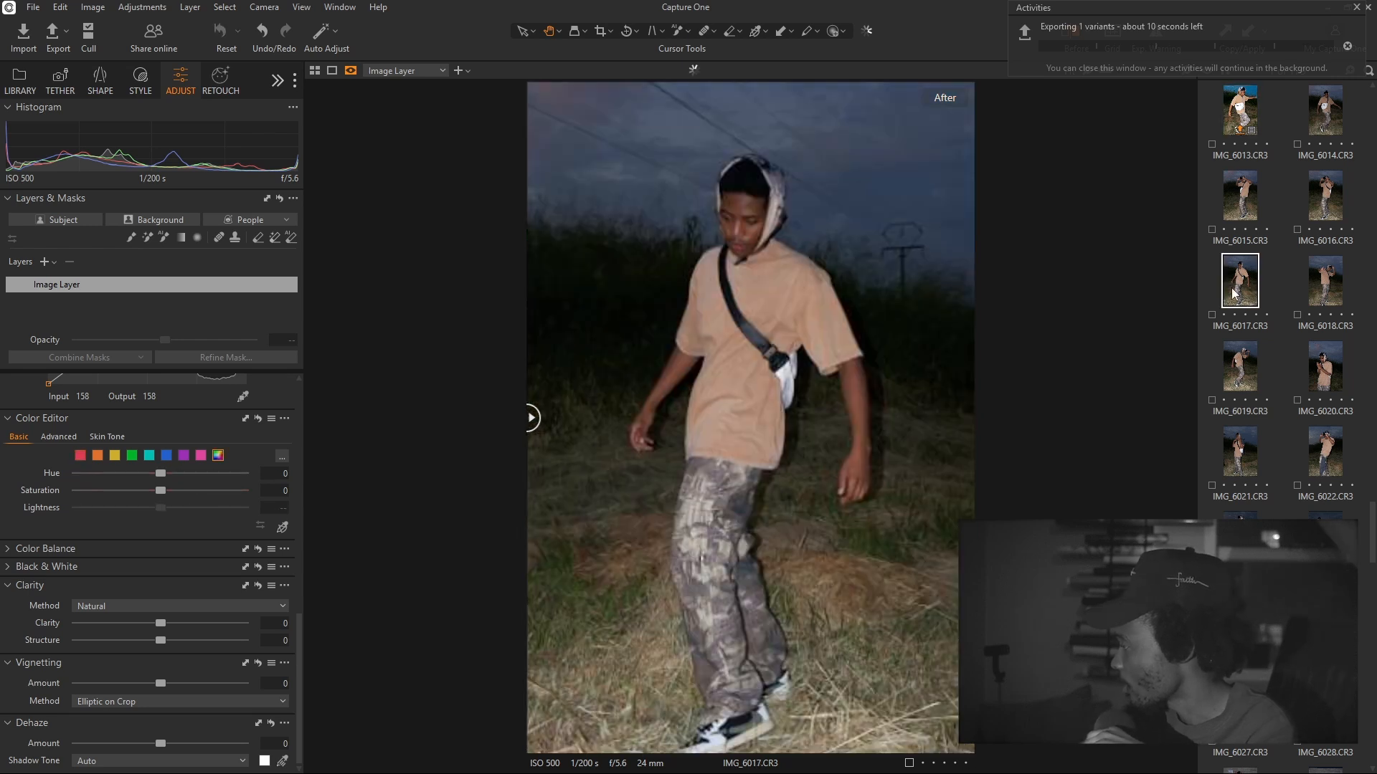
{"action": "left_click", "coordinate": [1243, 371]}
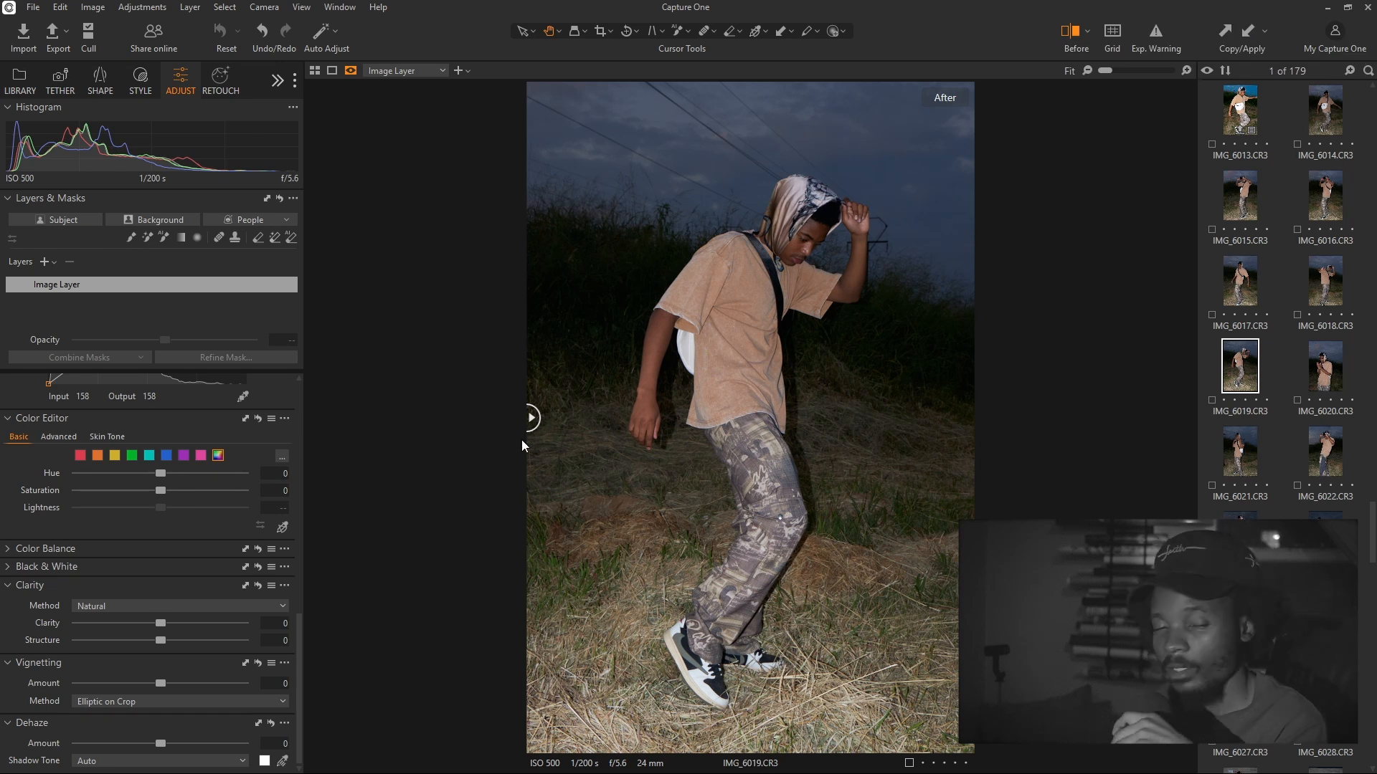
{"action": "left_click", "coordinate": [1236, 133]}
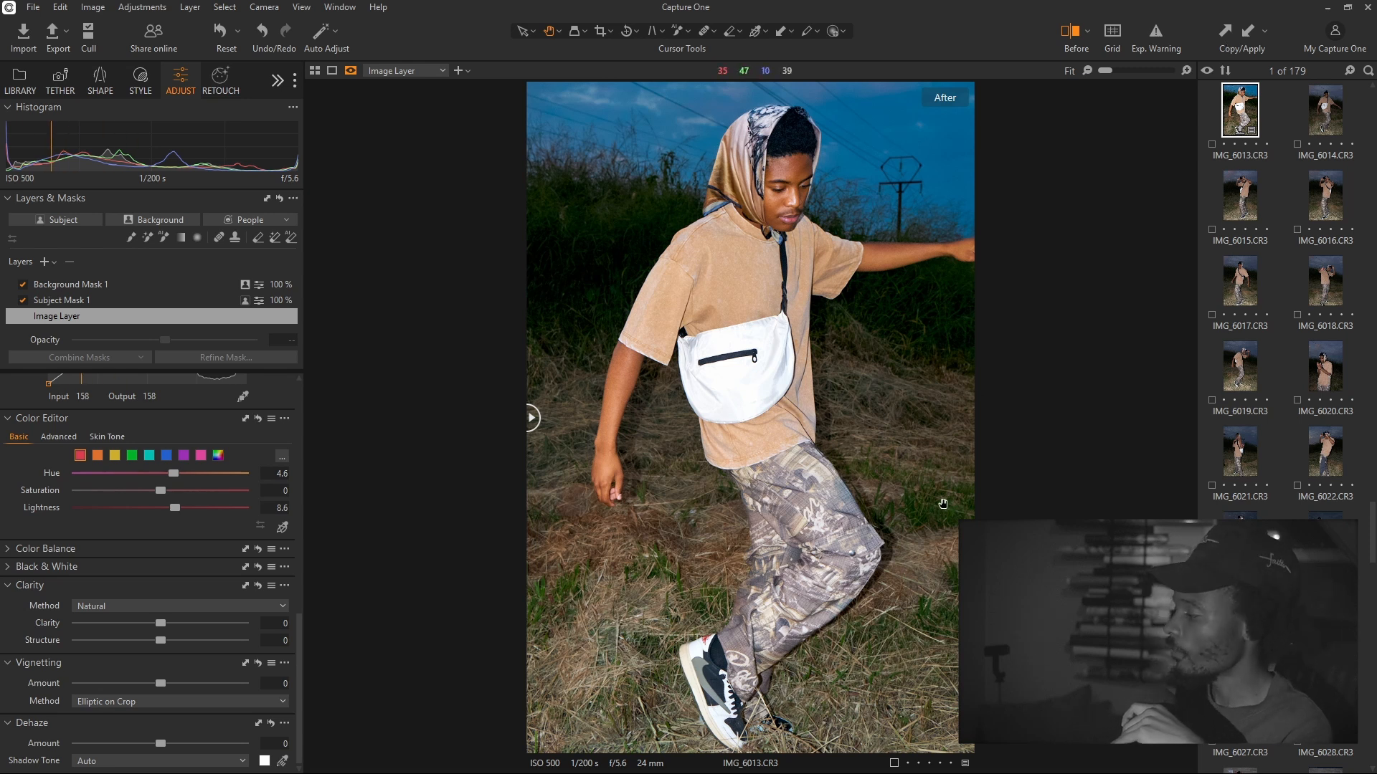
{"action": "left_click", "coordinate": [1228, 45]}
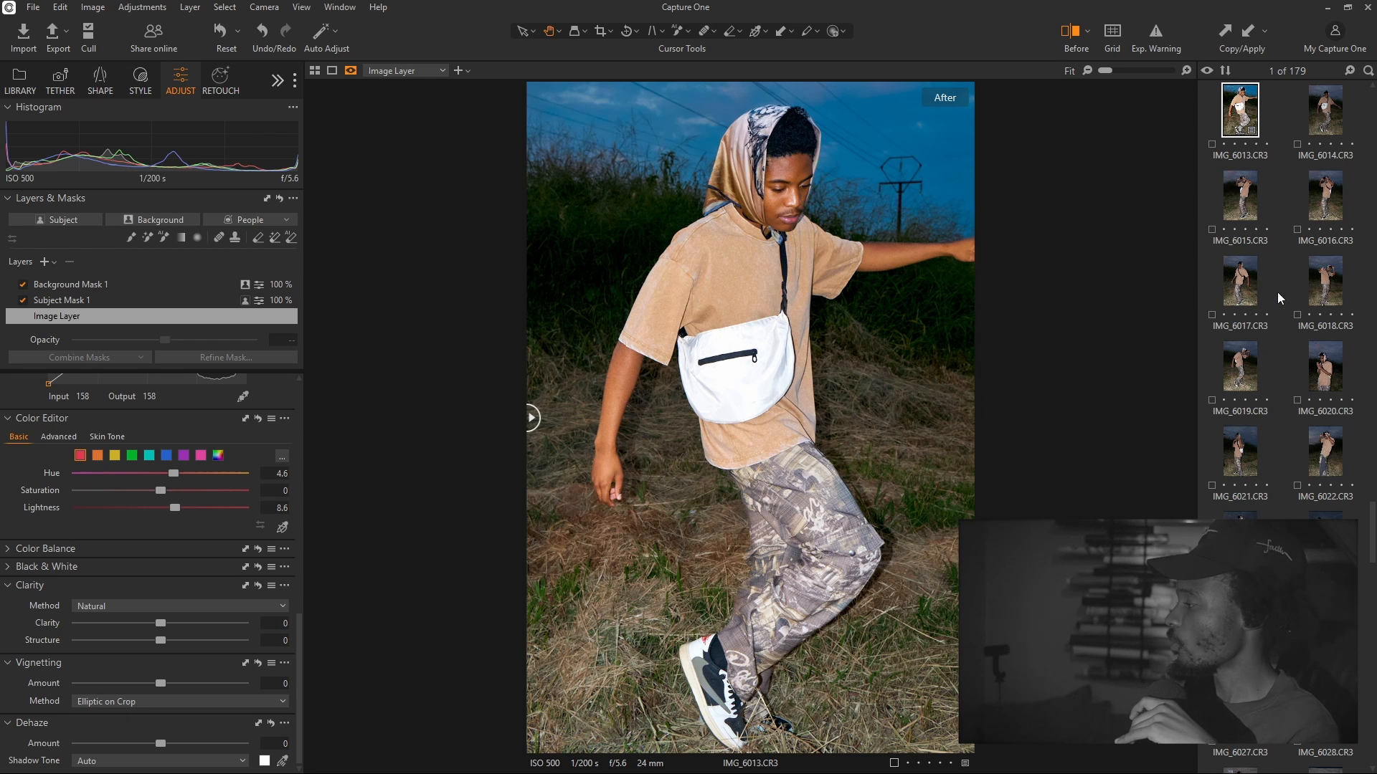
Paste the copied adjustments onto IMG_6019 with Ctrl+Shift+V
{"action": "left_click", "coordinate": [1239, 295]}
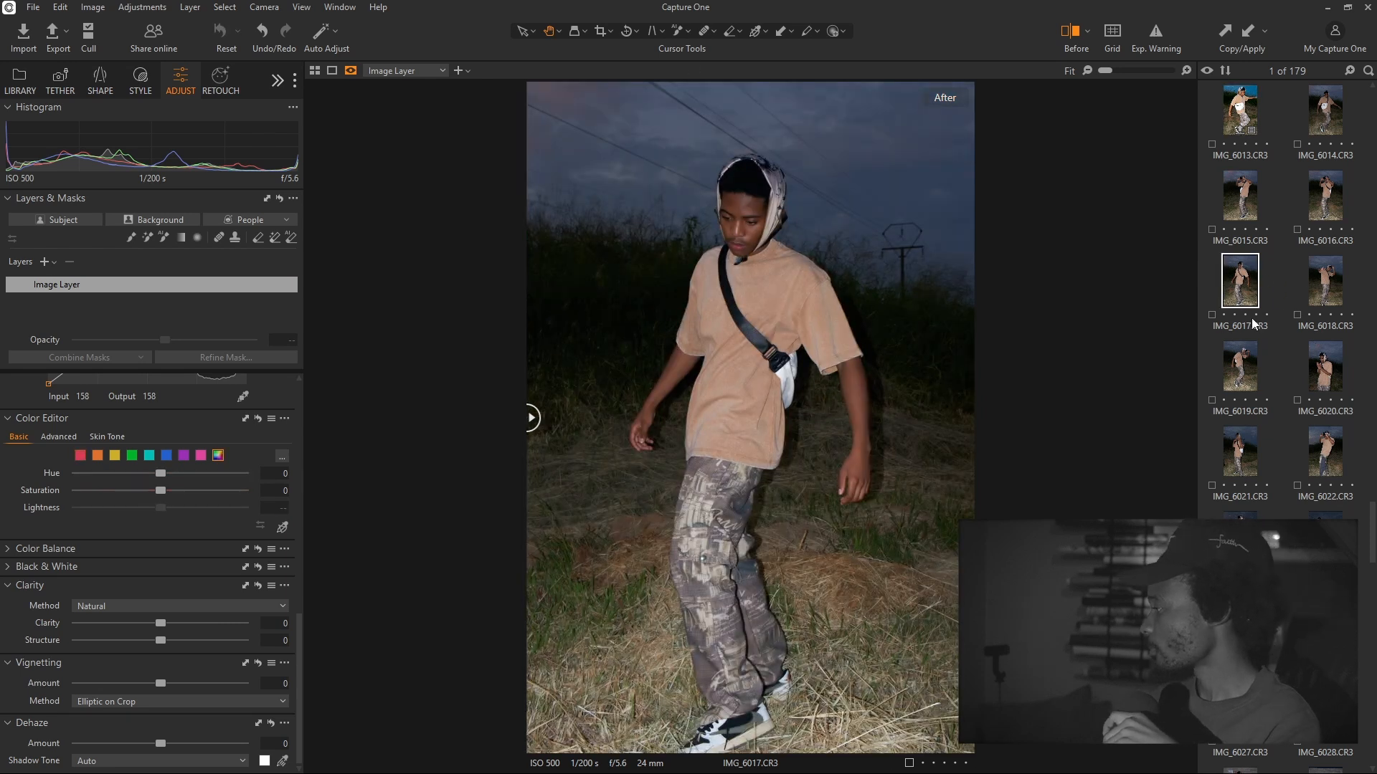
{"action": "left_click", "coordinate": [1308, 282]}
{"action": "left_click", "coordinate": [1242, 359]}
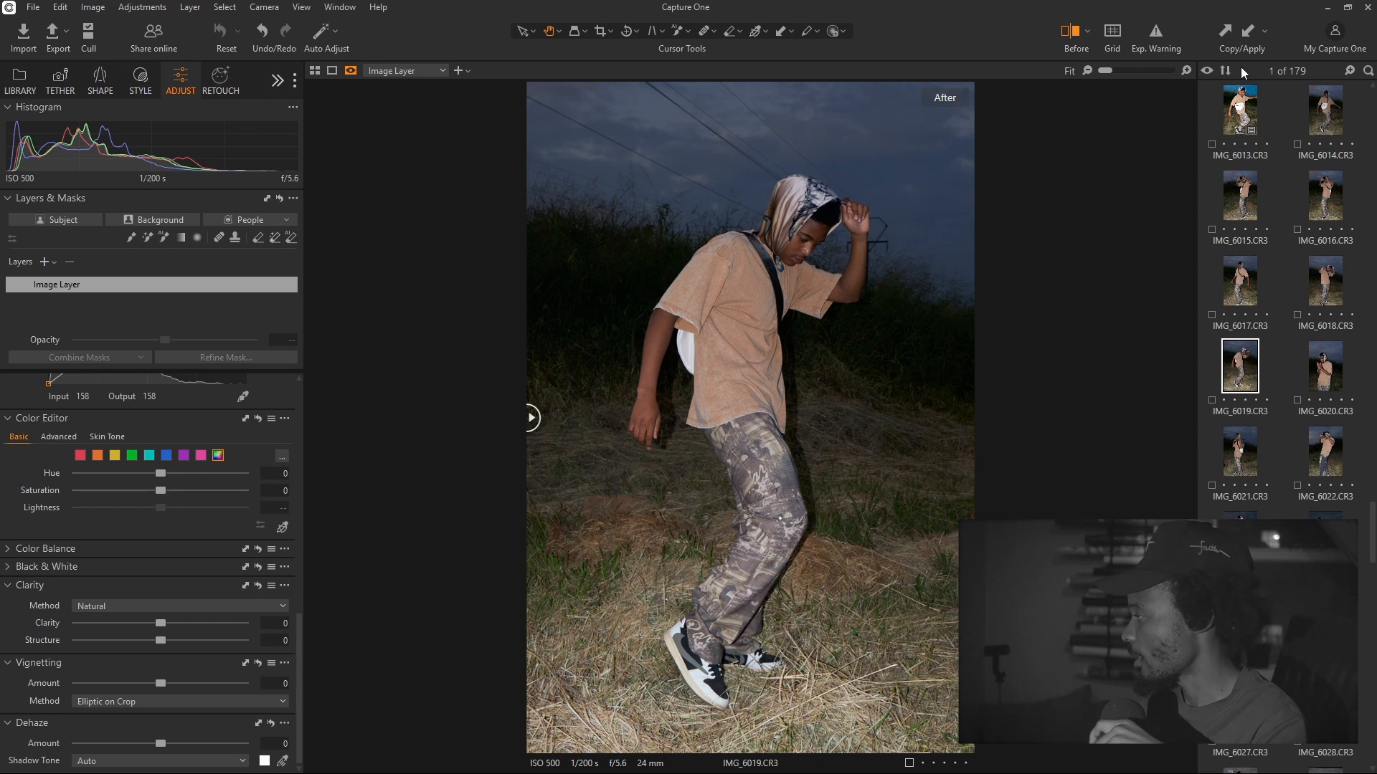
{"action": "key", "text": "ctrl+shift+v"}
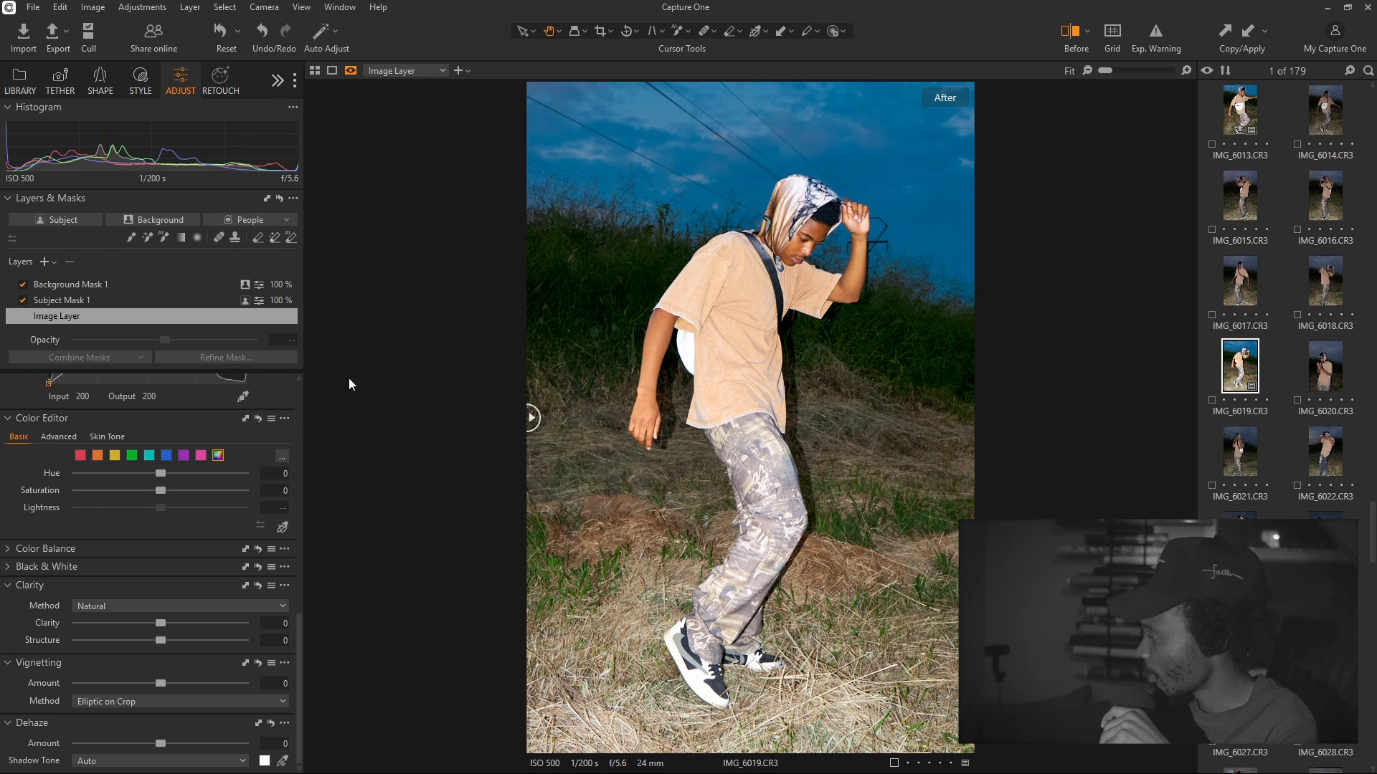
Reset Subject Mask 1's exposure to 0, checking the mask overlay
{"action": "left_click", "coordinate": [96, 304]}
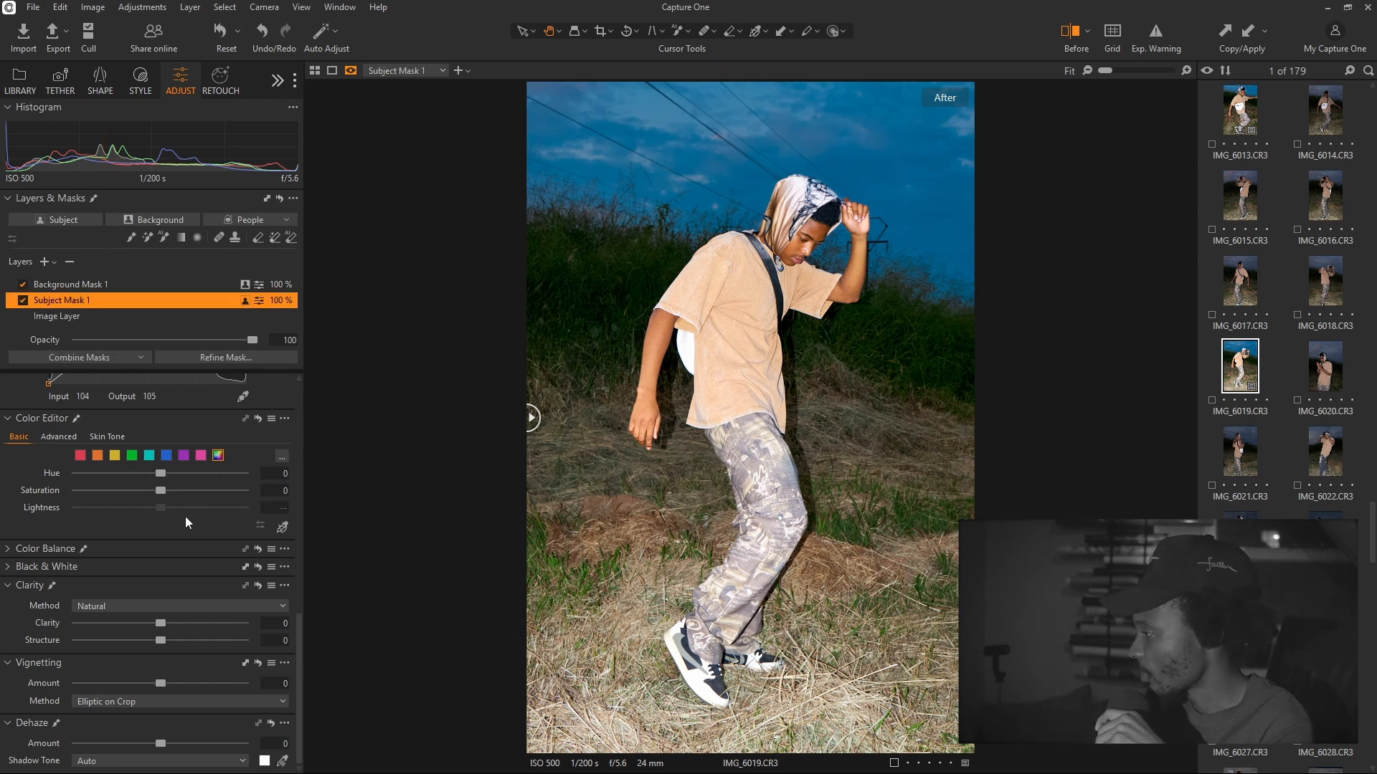
{"action": "key", "text": "m"}
{"action": "left_click_drag", "start_coordinate": [299, 623], "coordinate": [286, 378]}
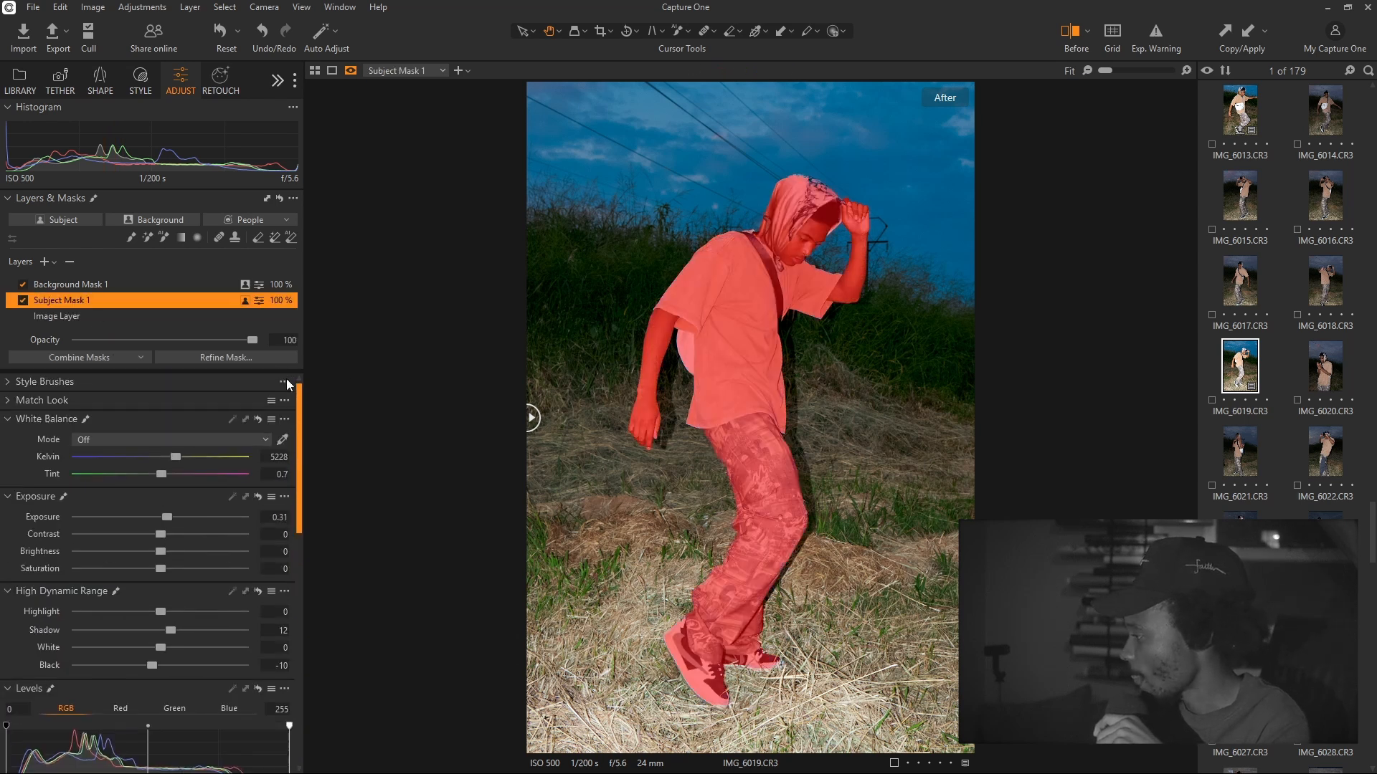
{"action": "double_click", "coordinate": [166, 517]}
{"action": "key", "text": "m"}
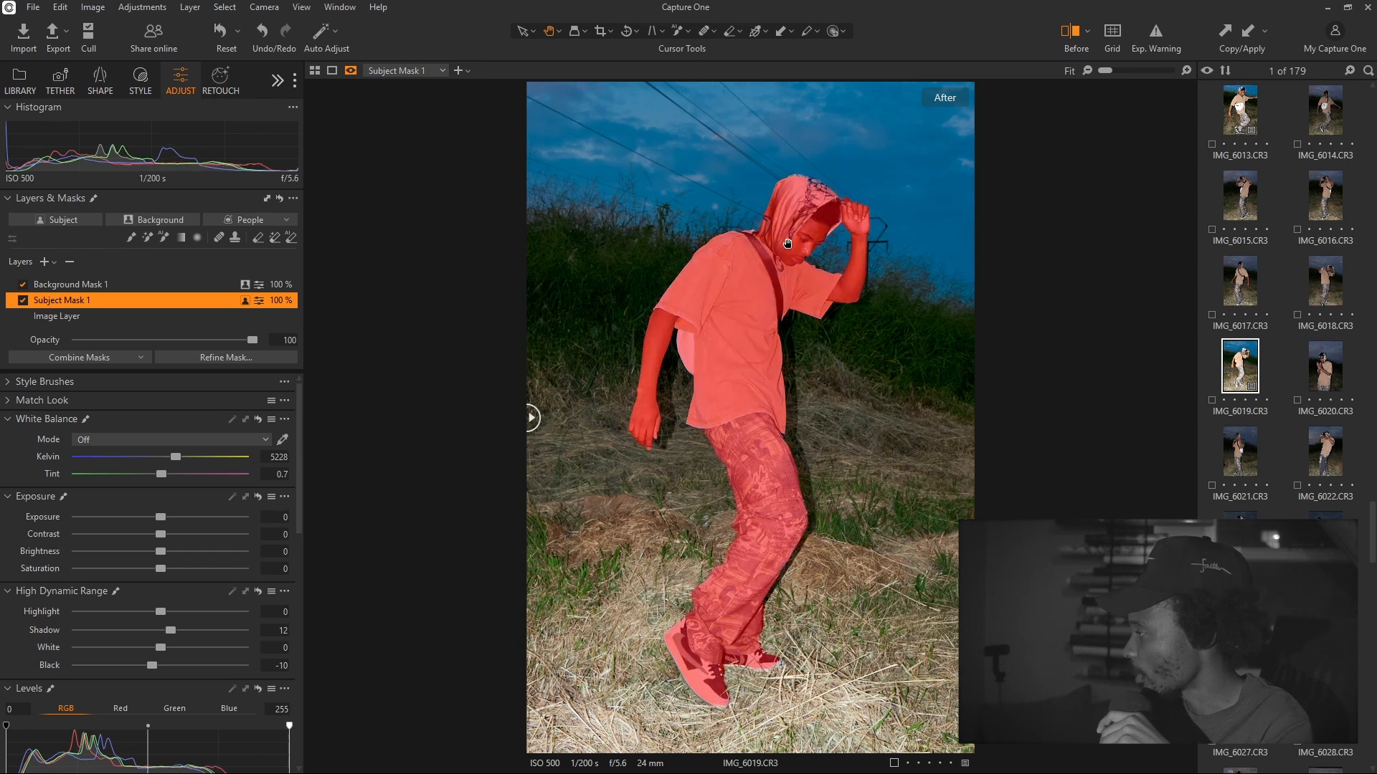
Darken Background Mask 1 to Exposure -1
{"action": "left_click", "coordinate": [127, 290]}
{"action": "left_click_drag", "start_coordinate": [158, 515], "coordinate": [140, 517]}
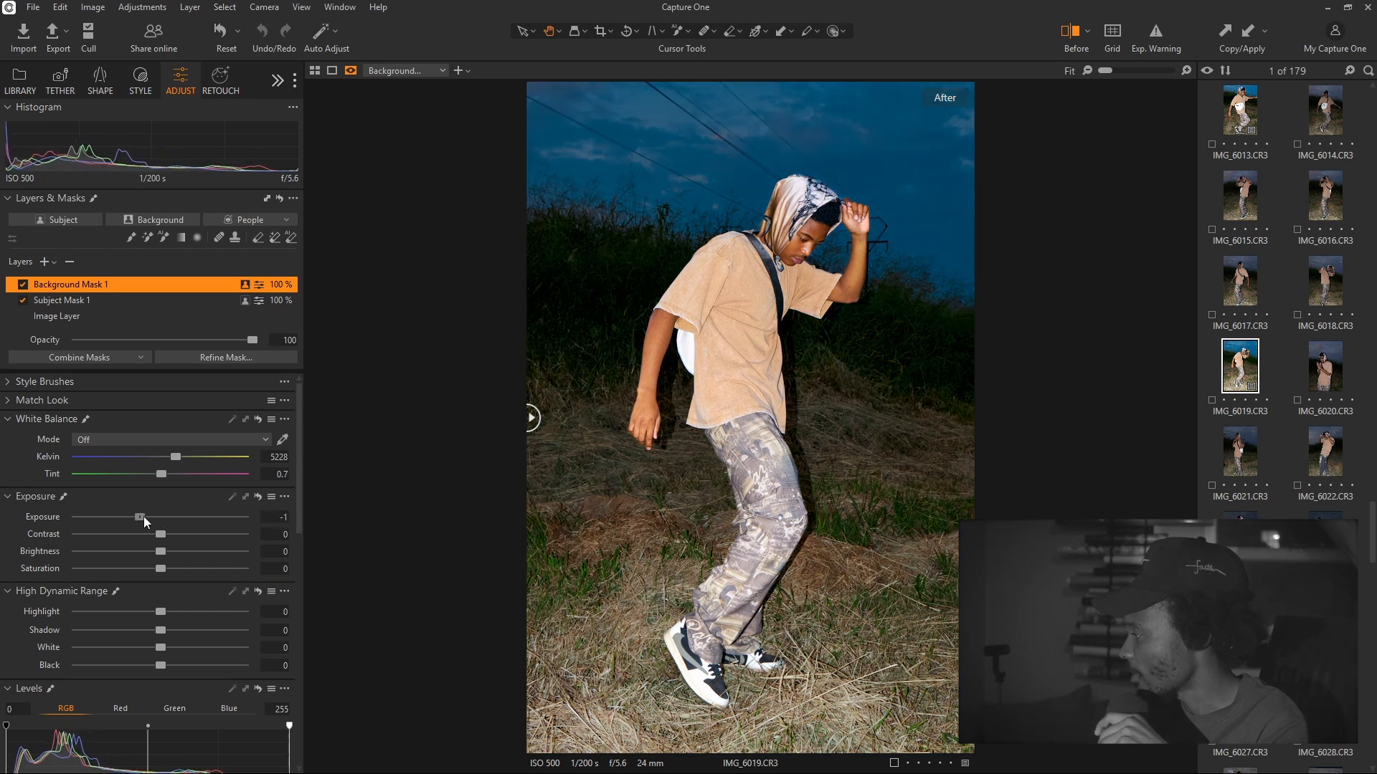
{"action": "key", "text": "m"}
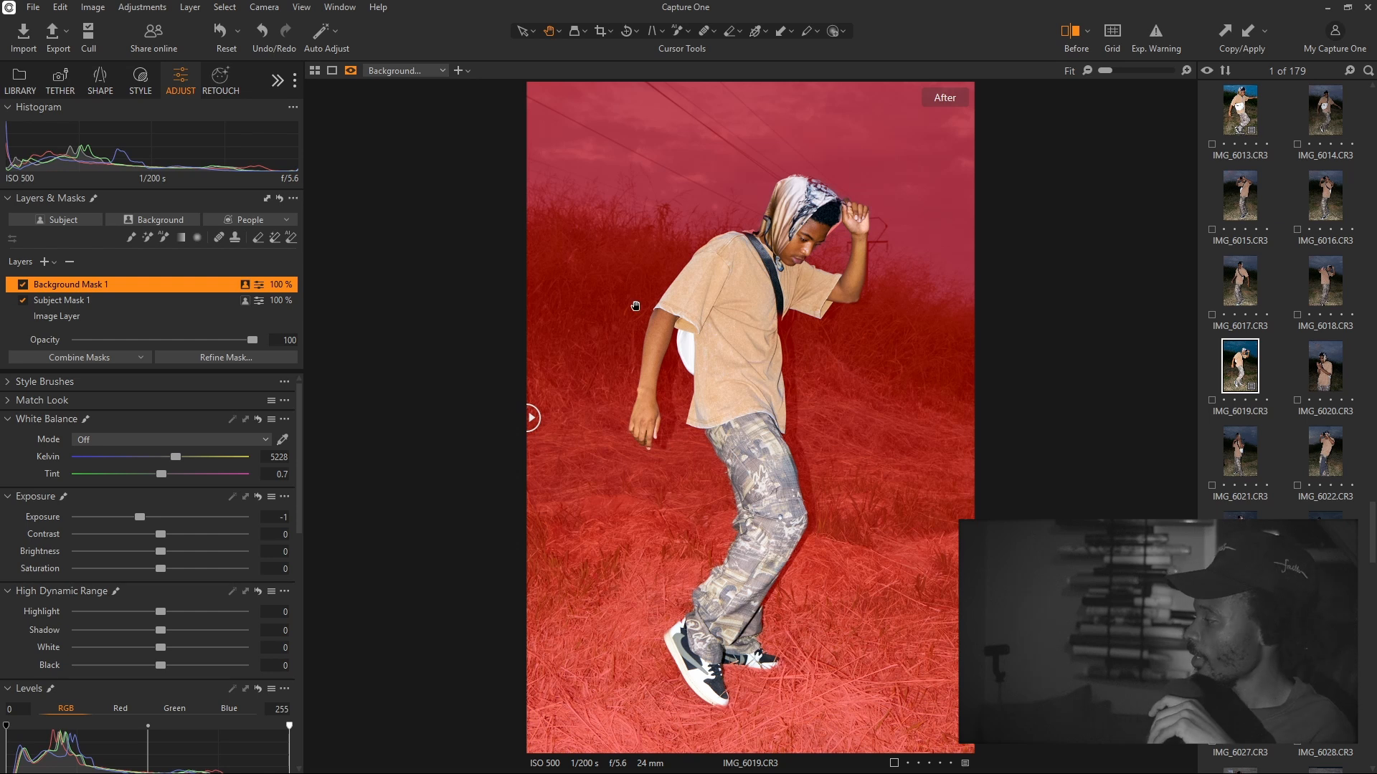
Compare IMG_6019 before and after the edits across the photo
{"action": "left_click", "coordinate": [108, 318]}
{"action": "left_click", "coordinate": [1067, 40]}
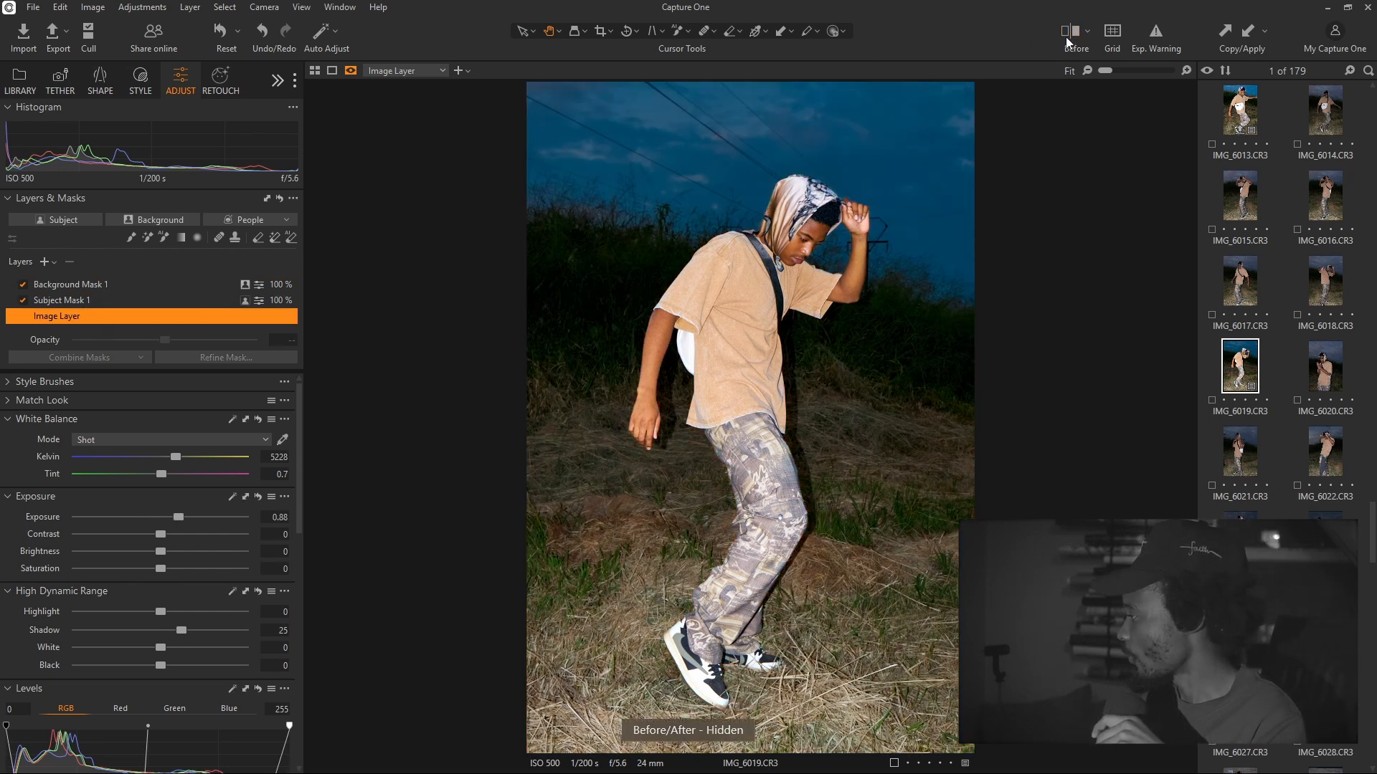
{"action": "left_click_drag", "start_coordinate": [753, 423], "coordinate": [467, 494]}
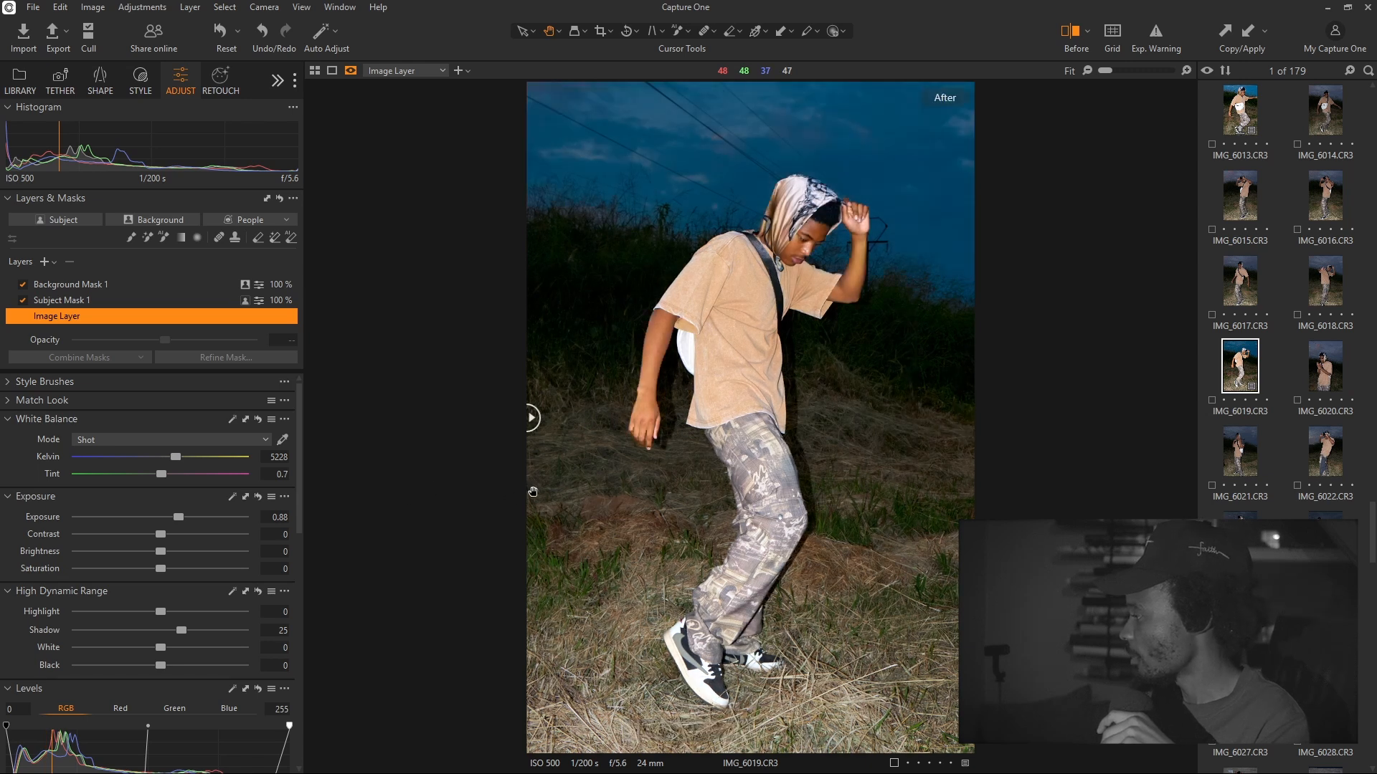
Compare IMG_6019 with the edited IMG_6013, then open Export for IMG_6019
{"action": "left_click", "coordinate": [1241, 119]}
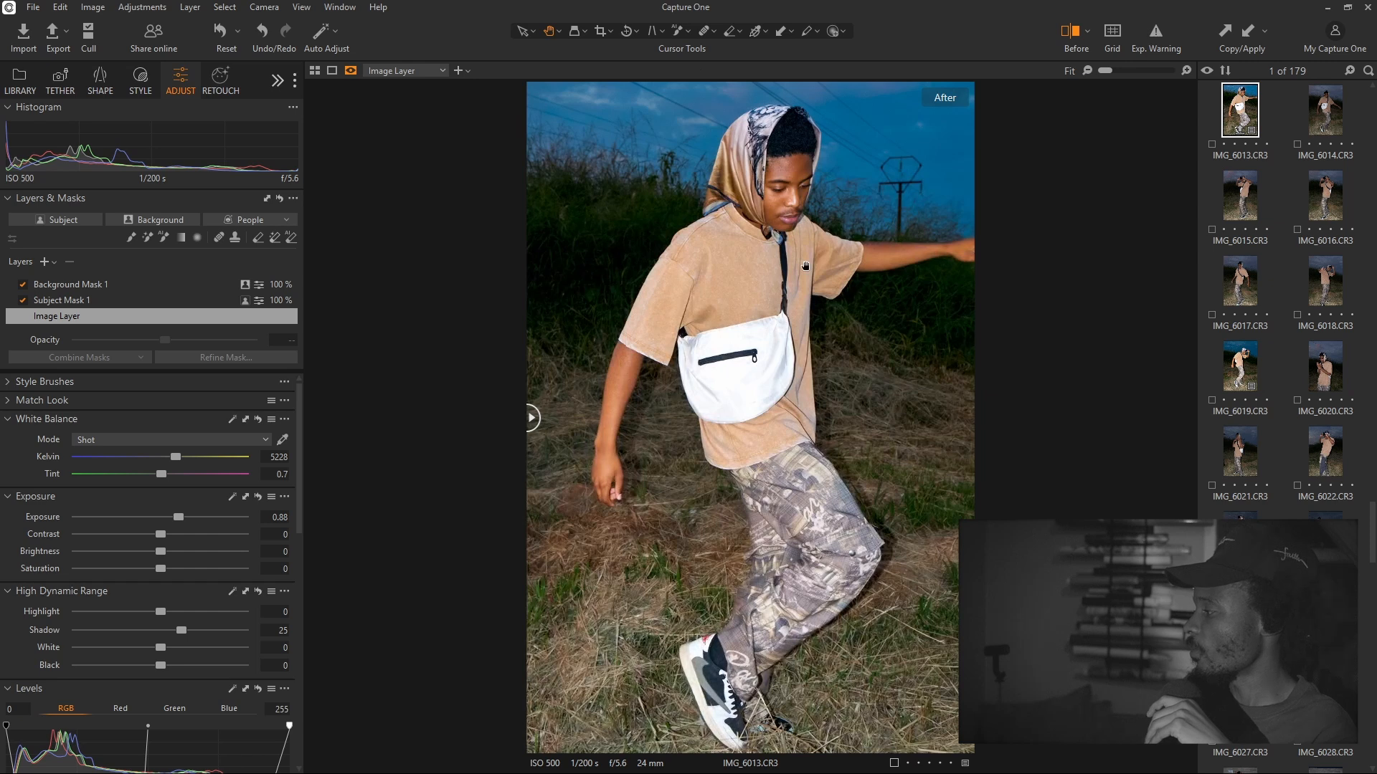
{"action": "left_click", "coordinate": [1232, 369]}
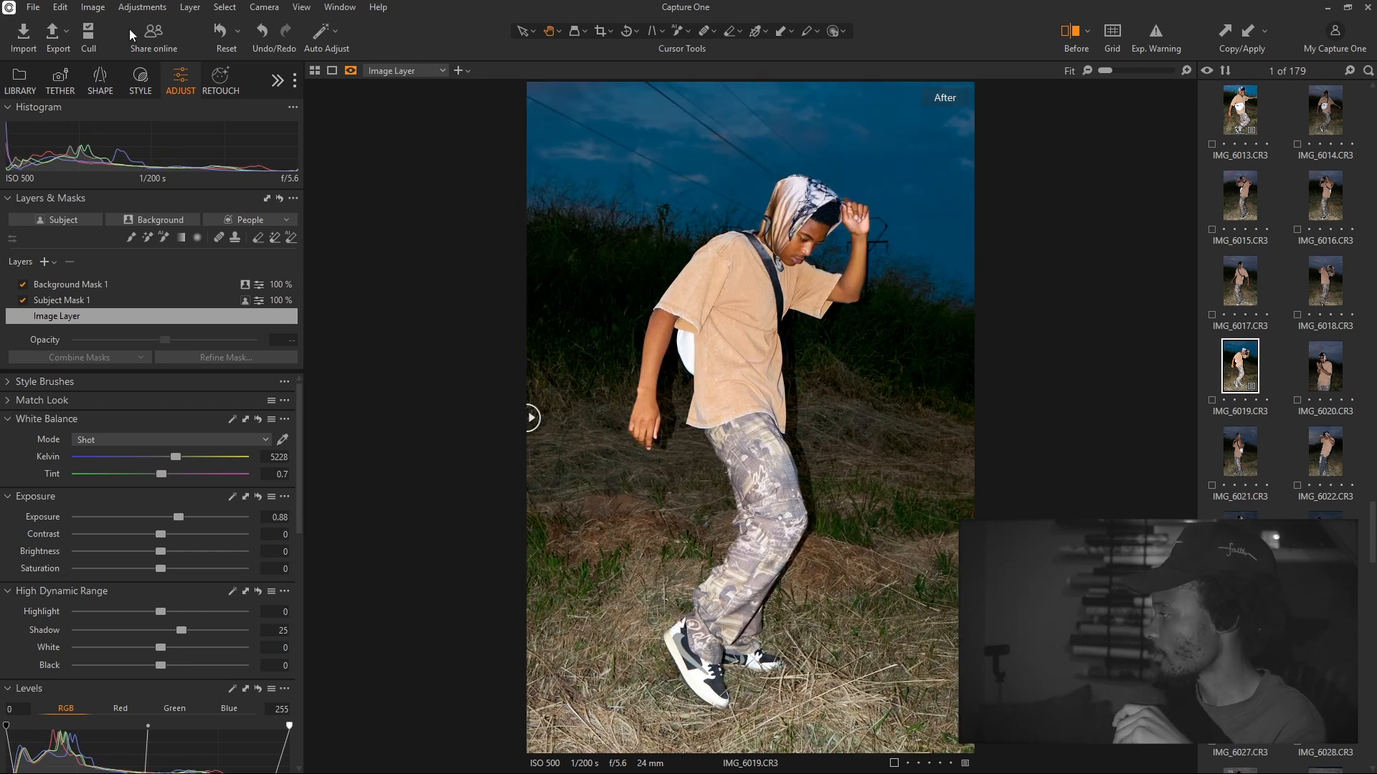
{"action": "left_click", "coordinate": [56, 35]}
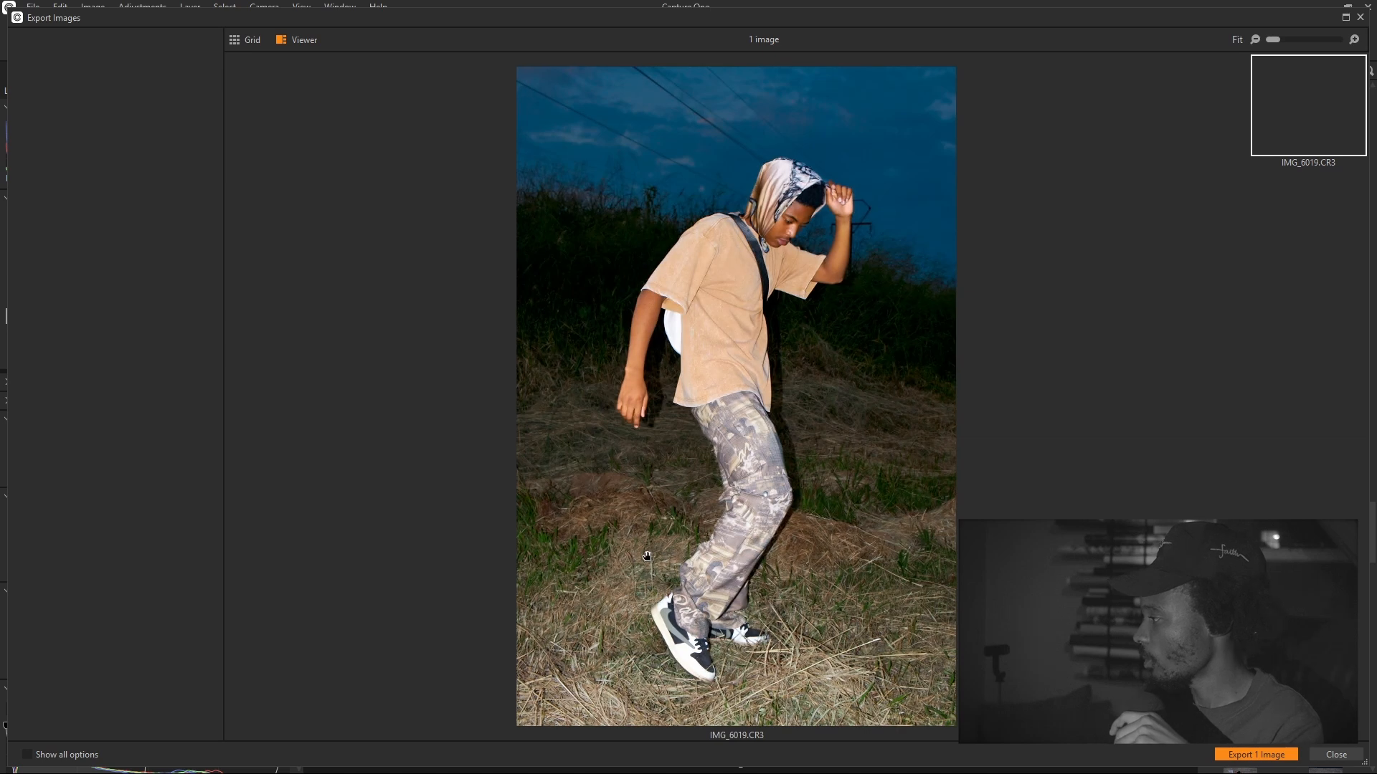